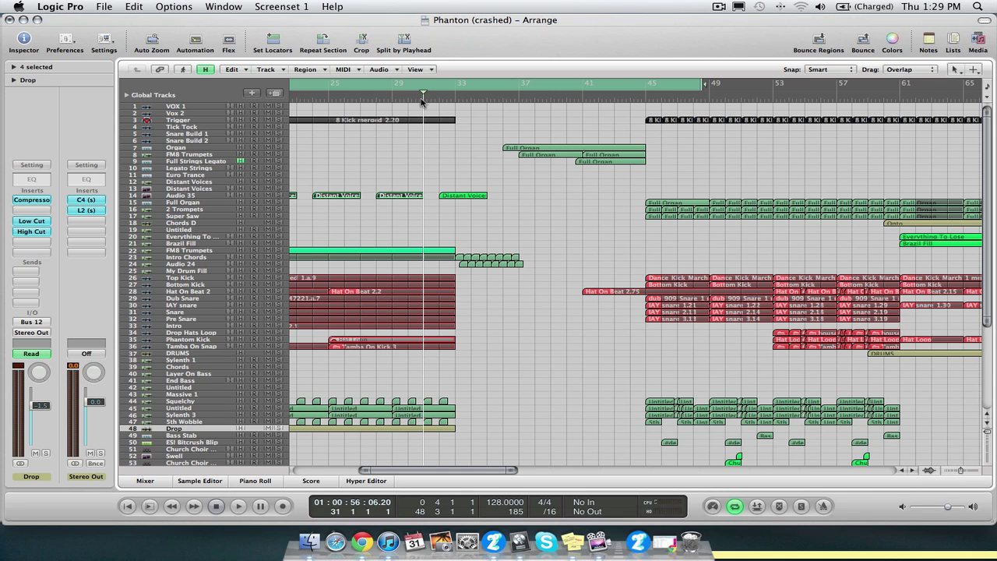
Play the arrangement from bar 31 into the section starting at bar 45, shortening the cycle range to end at bar 46.
click(421, 100)
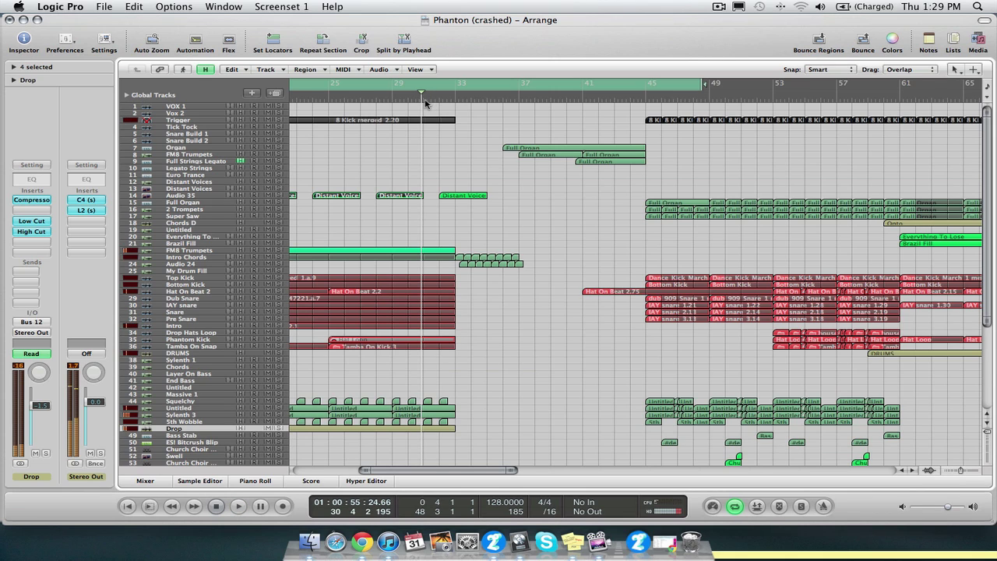
key(space)
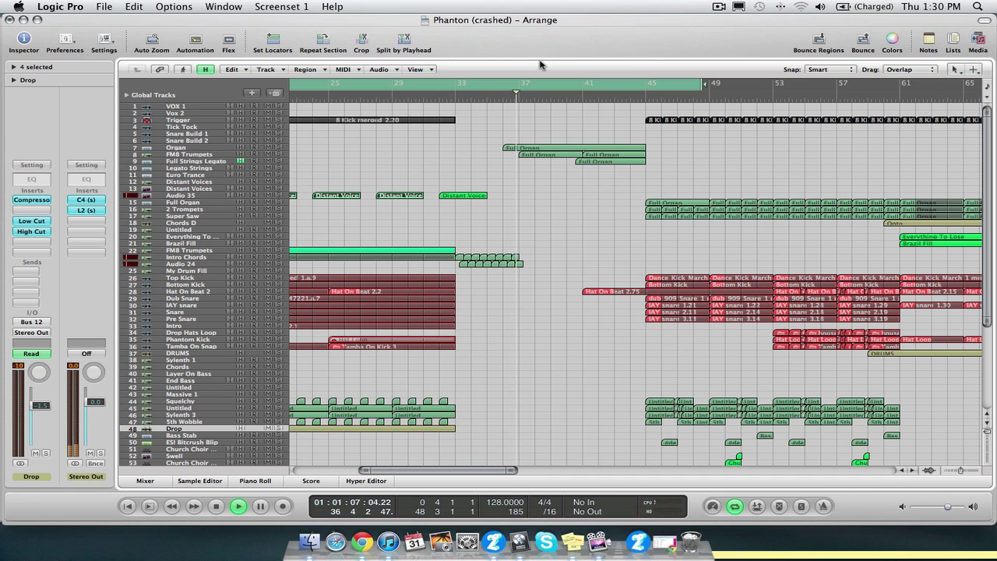
drag(704, 85, 663, 118)
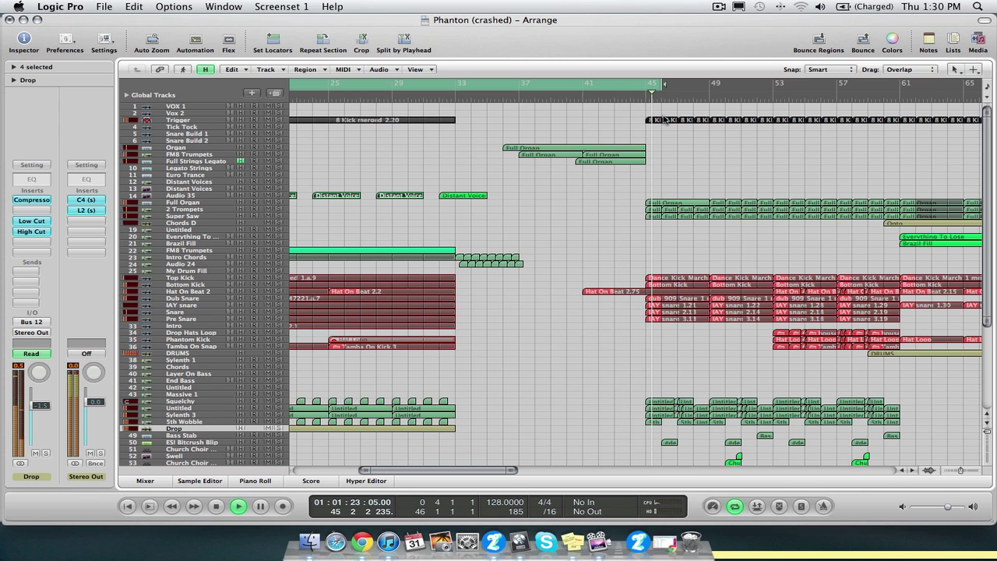
key(space)
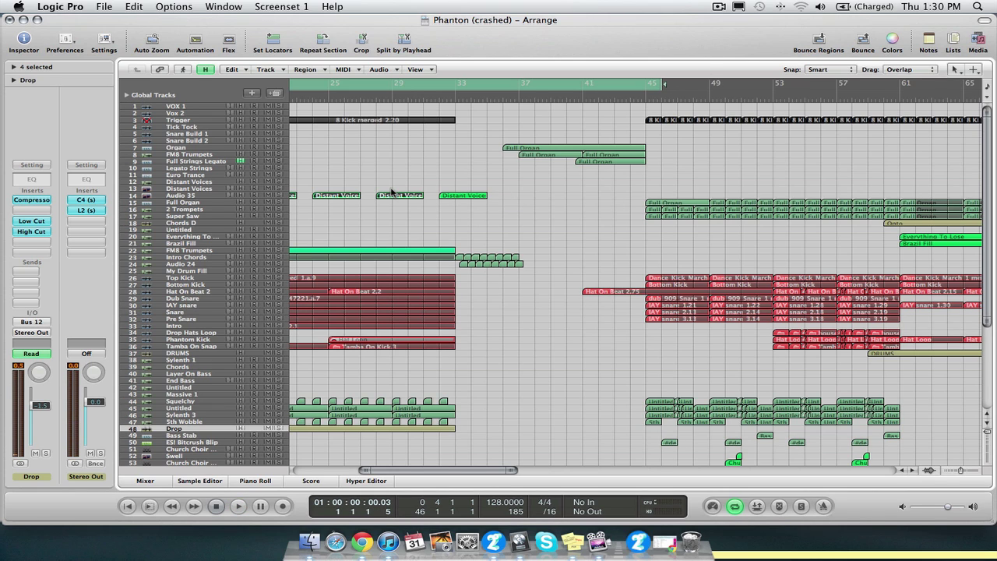
Play the last Distant Voices region on the Audio 35 track in solo from bar 32.
drag(439, 187, 526, 234)
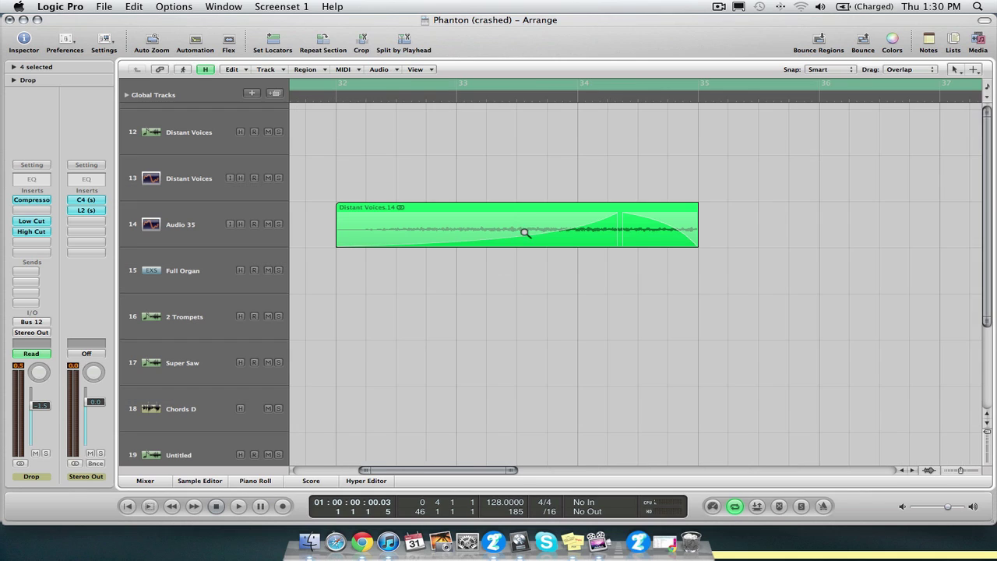
click(256, 219)
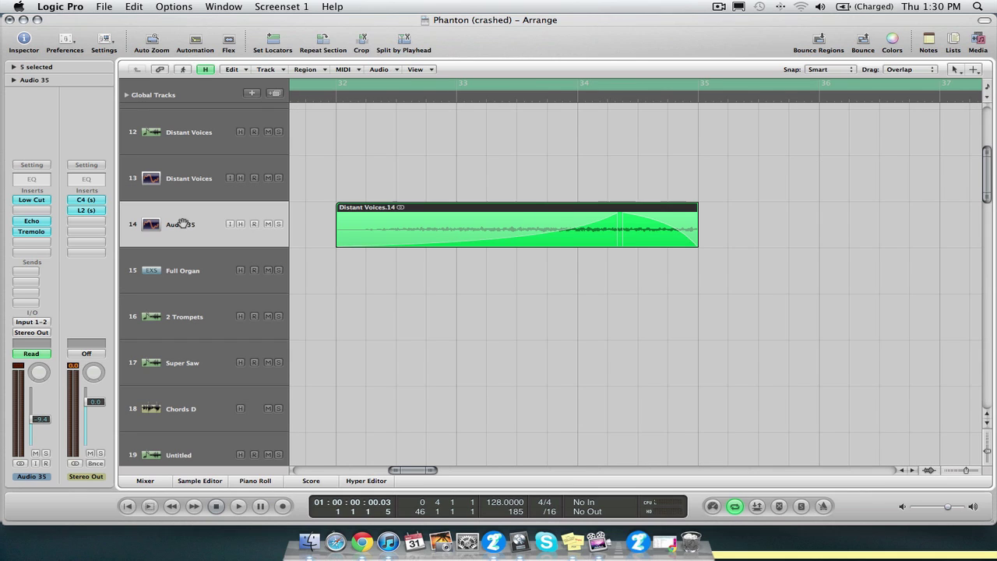
click(332, 99)
key(space)
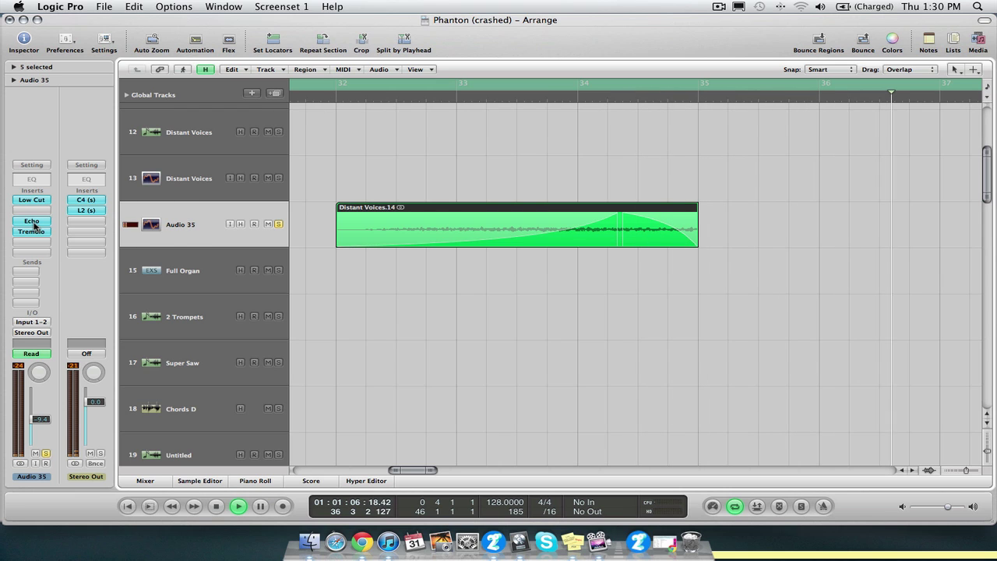
key(space)
Audition the Full Organ regions on the Organ, FM8 Trumpets and Full Strings Legato tracks by soloing each track during playback.
ctrl+alt+click(352, 167)
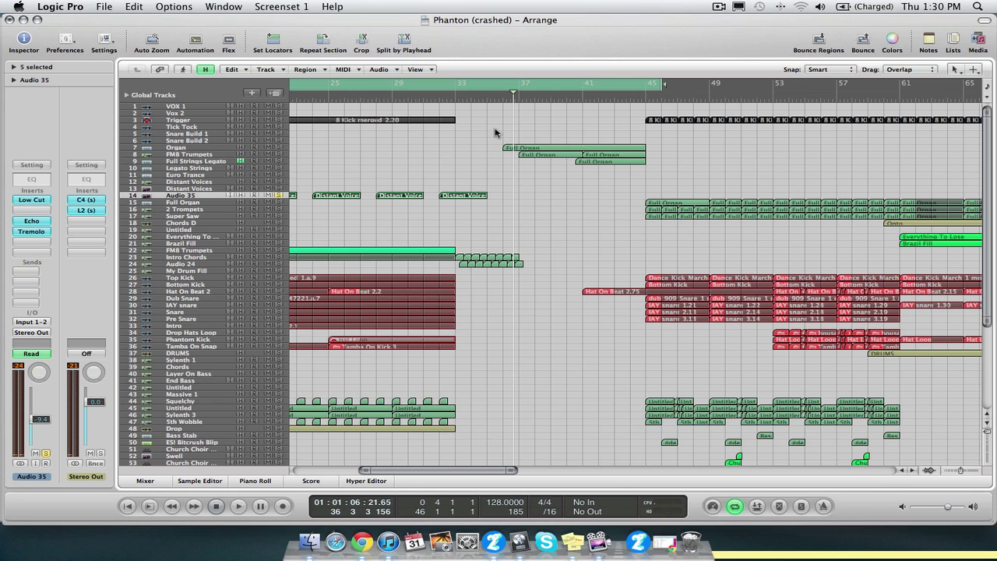
ctrl+alt+drag(440, 132, 737, 205)
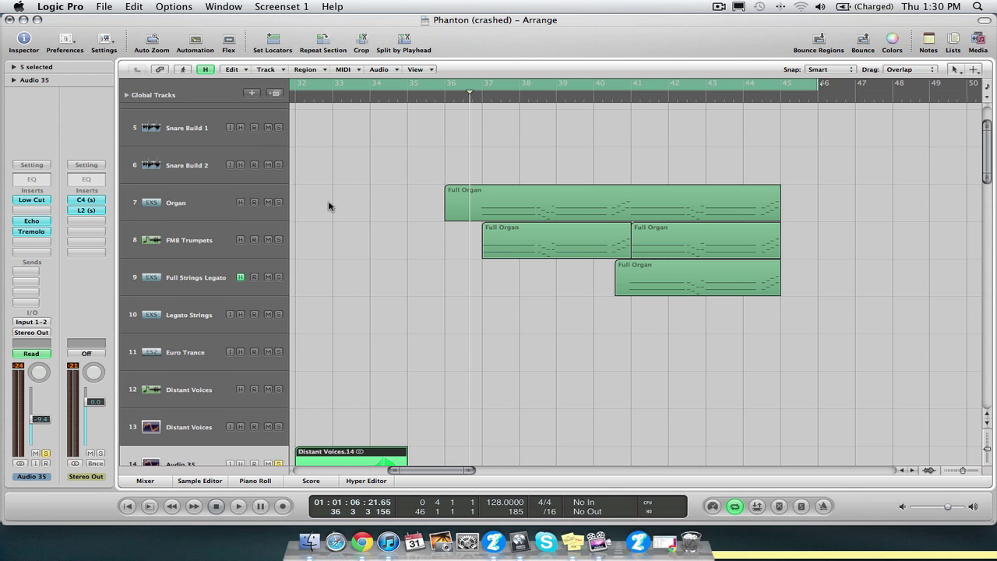
click(205, 207)
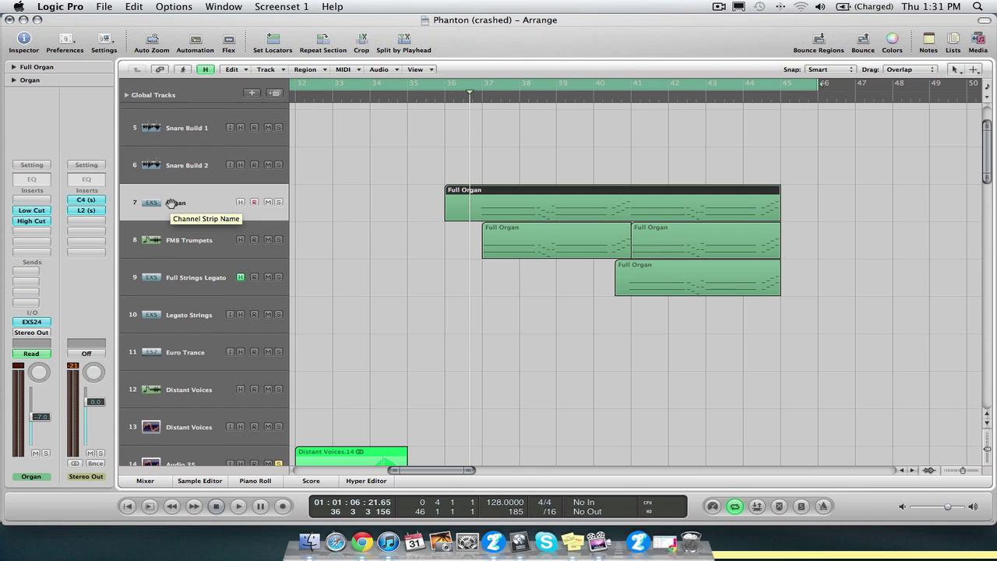
click(278, 202)
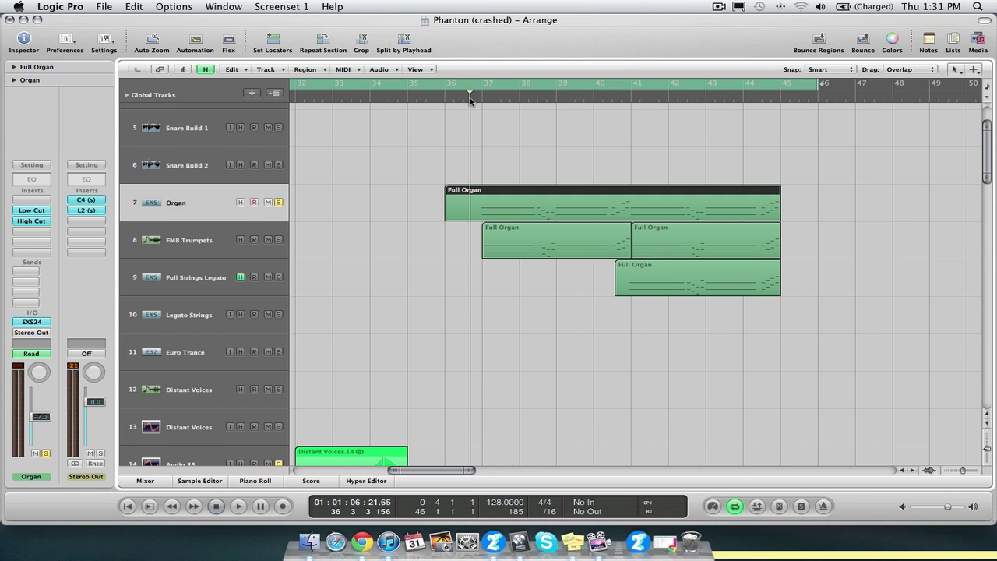
key(space)
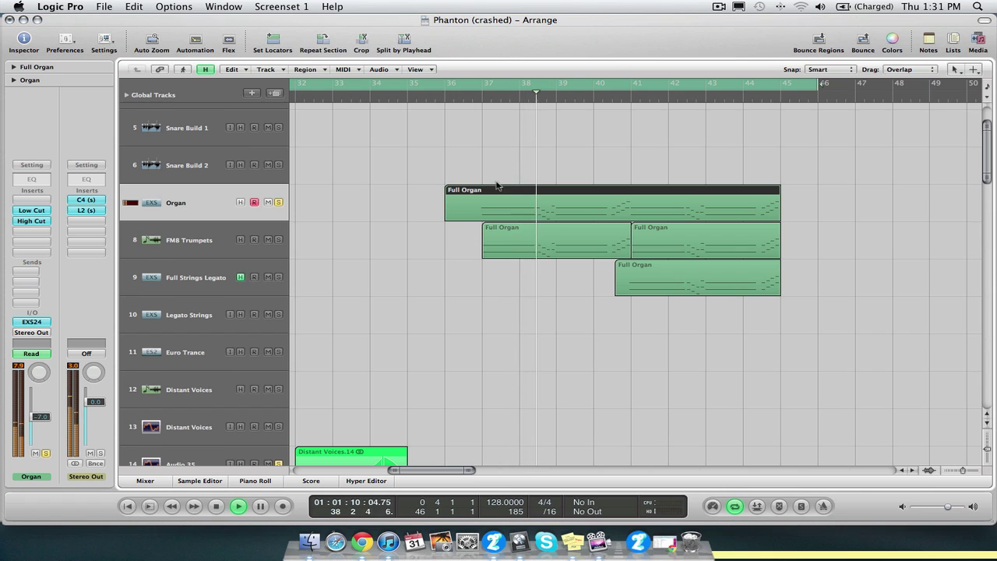
click(278, 240)
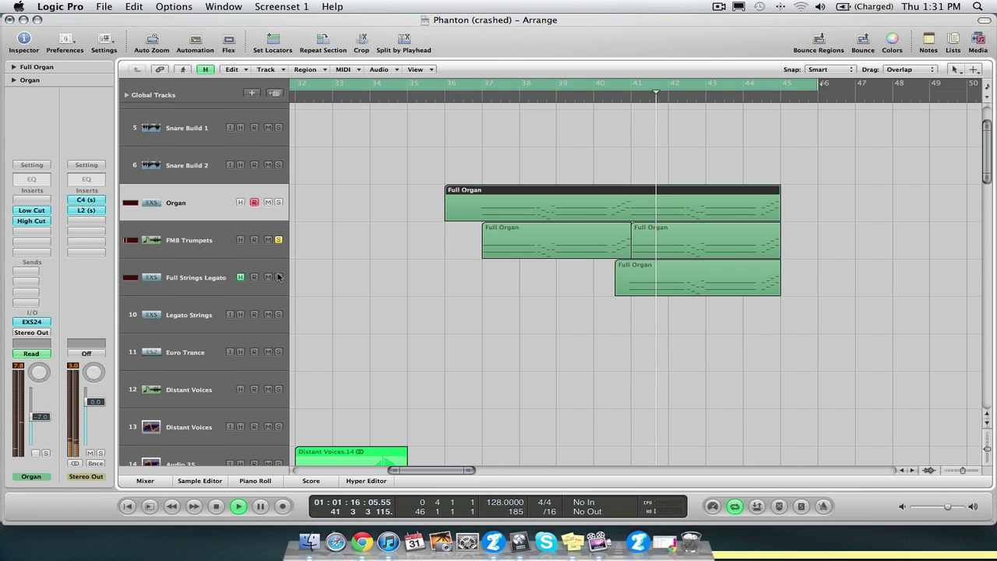
click(279, 277)
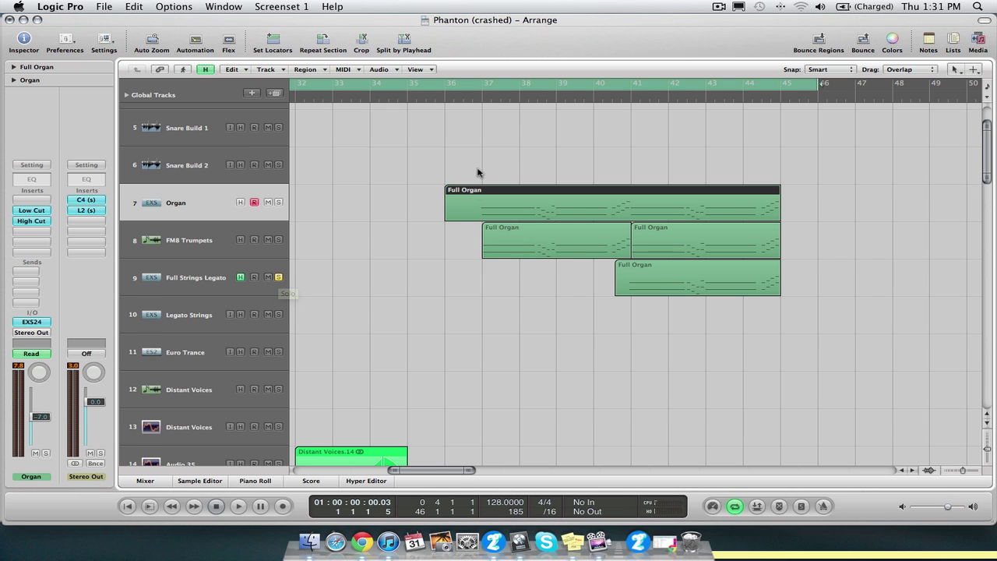
Examine the notes of the Organ track's Full Organ region in the Piano Roll.
click(548, 162)
click(545, 206)
key(2)
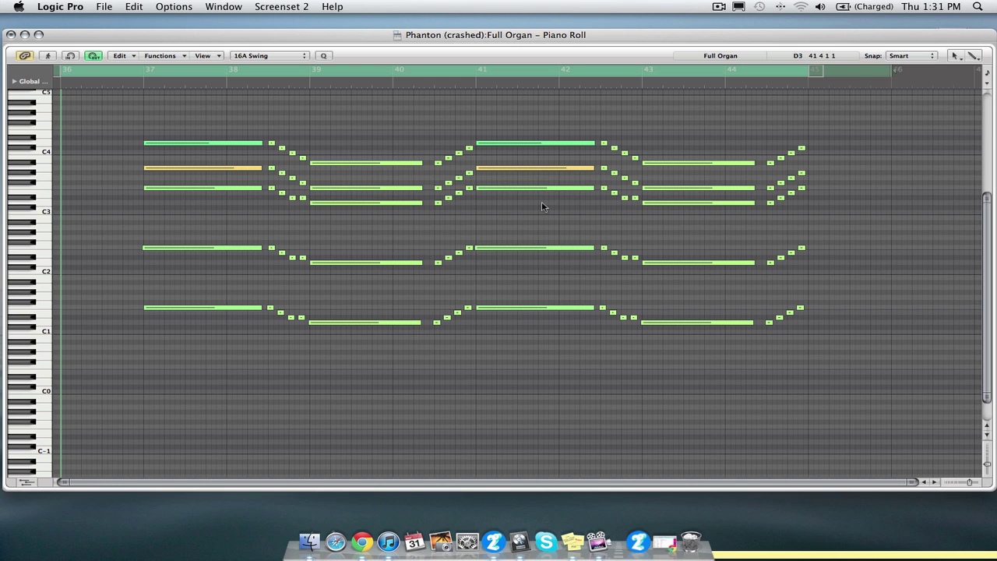
key(1)
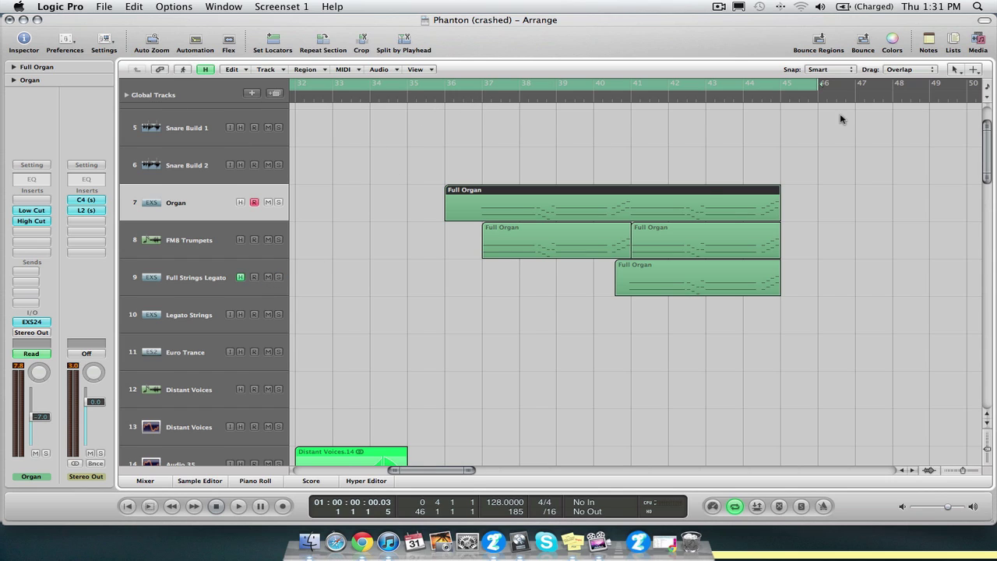
Play the organ section from bar 36 to bar 46 with no track soloed.
click(444, 103)
key(space)
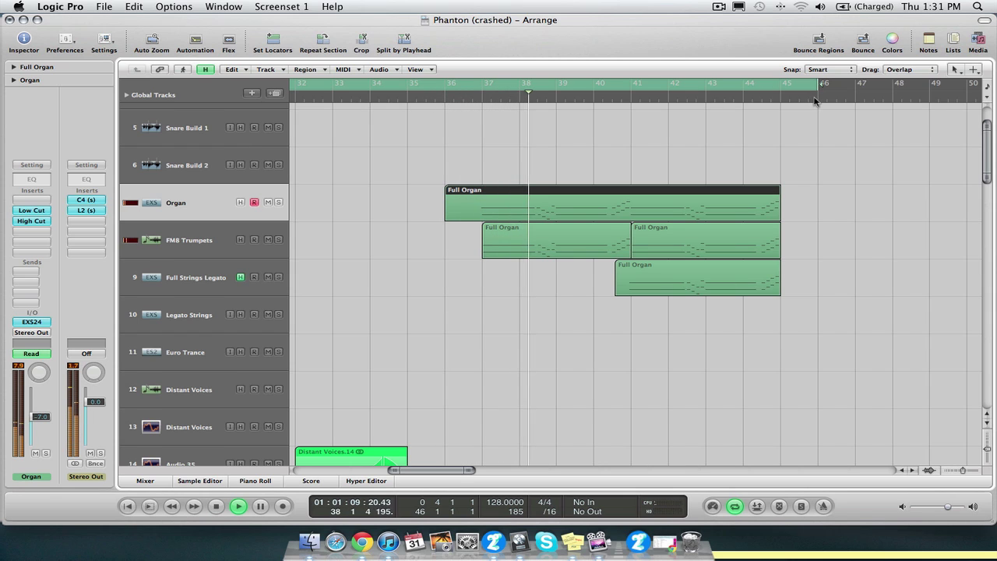
key(Return)
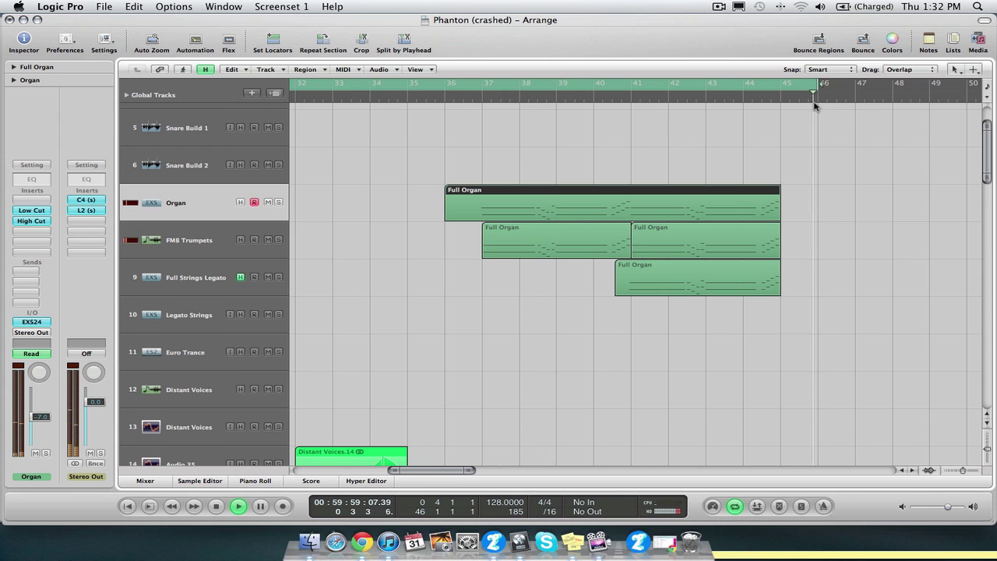
key(space)
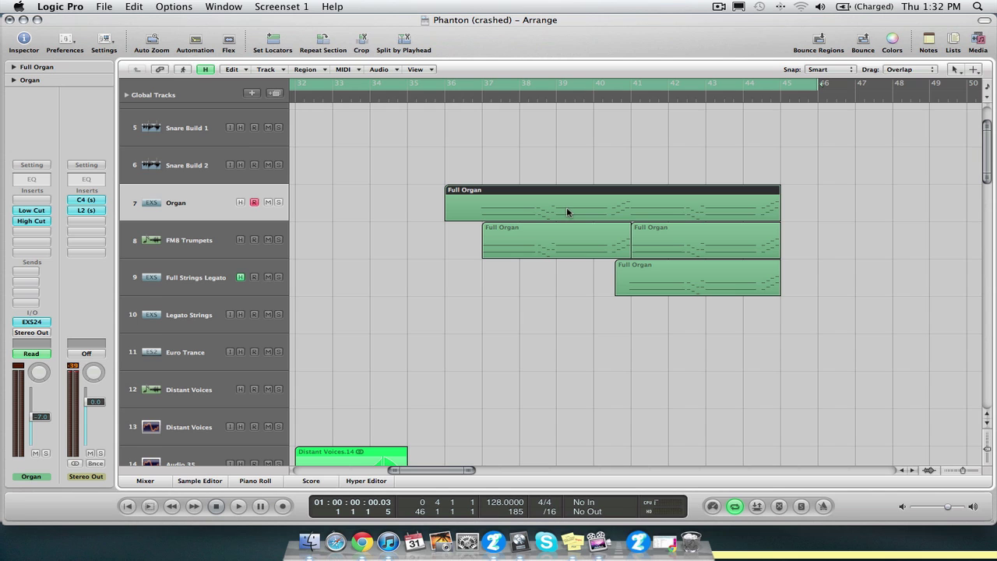
Solo the MUB2 ReverbFX, Crash 1, VEH2 Reverse and REV tracks and play them from just before bar 33.
scroll(566, 206, down, 5)
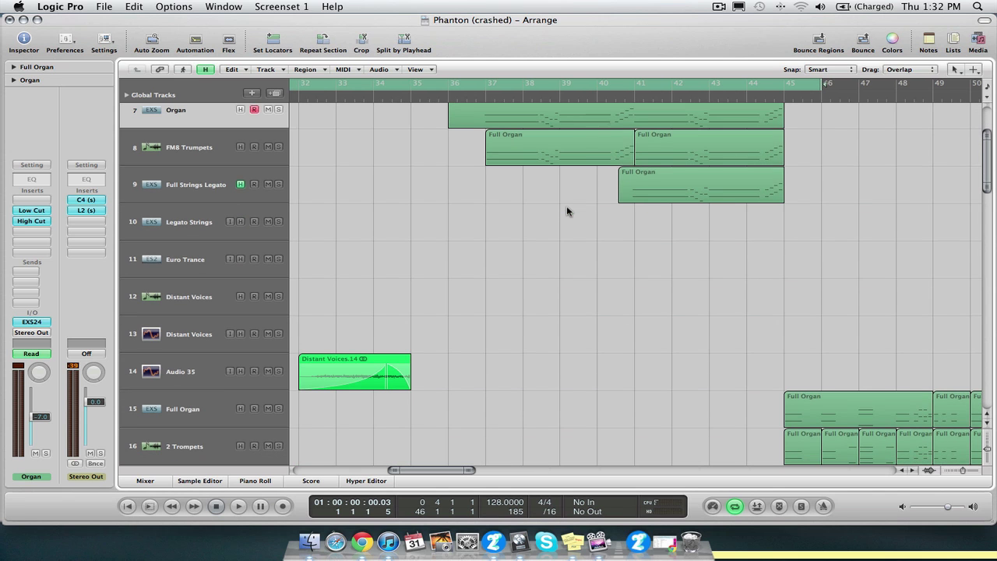
key(z)
scroll(555, 262, down, 3)
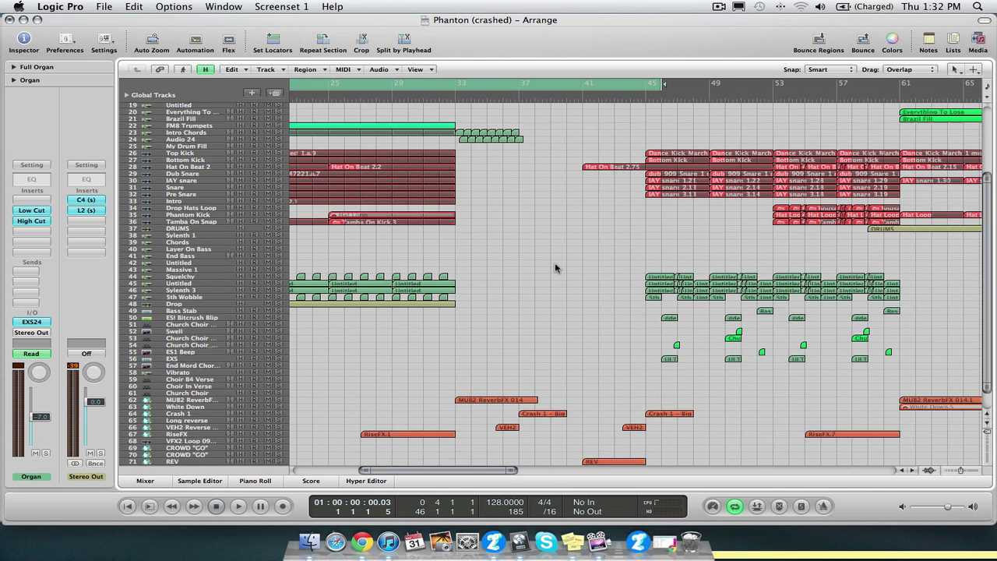
drag(441, 338, 752, 472)
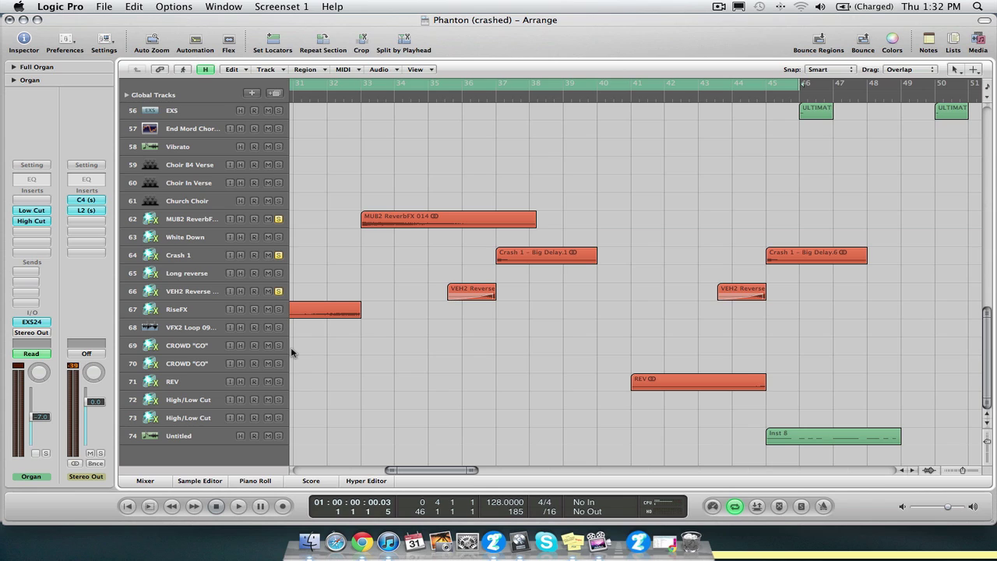
double_click(349, 99)
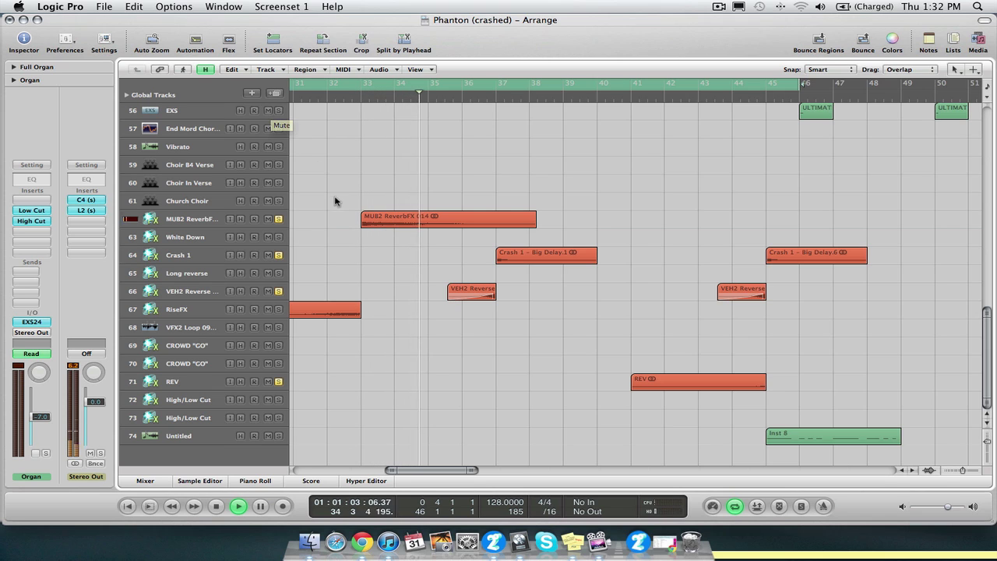
key(space)
Select the MUB2 ReverbFX track and play the soloed effects on from bar 36 and again from just before bar 44.
click(189, 219)
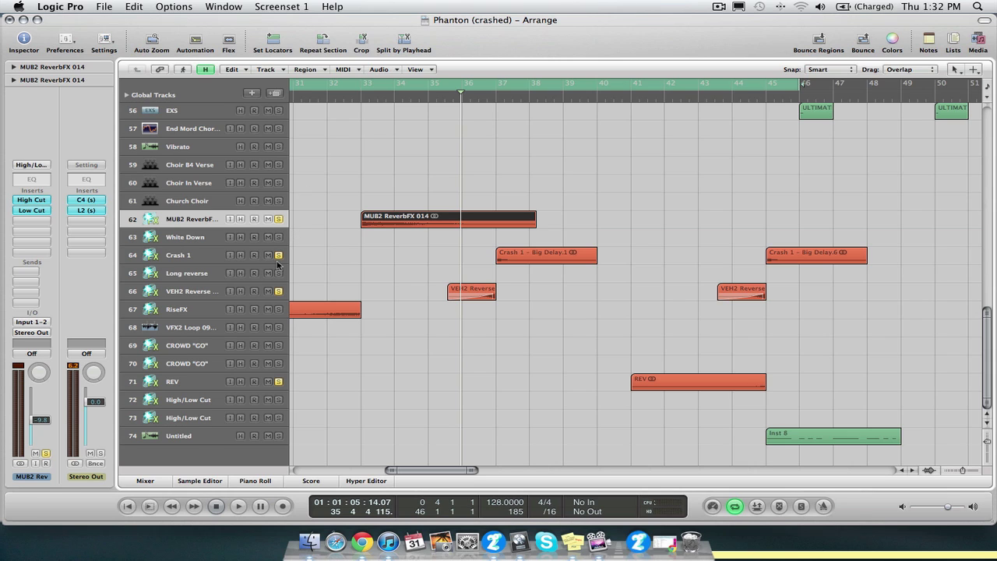
key(space)
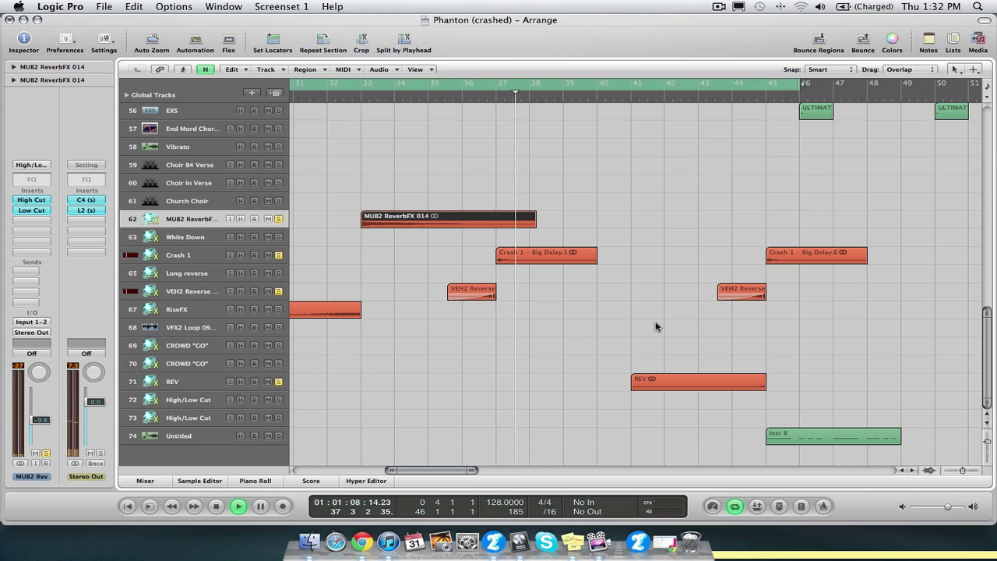
click(729, 100)
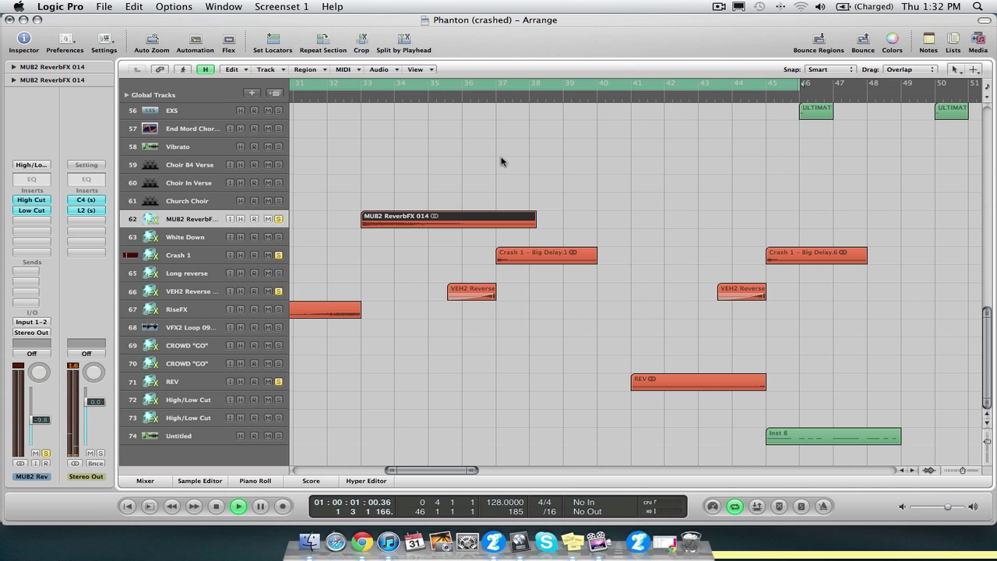
key(space)
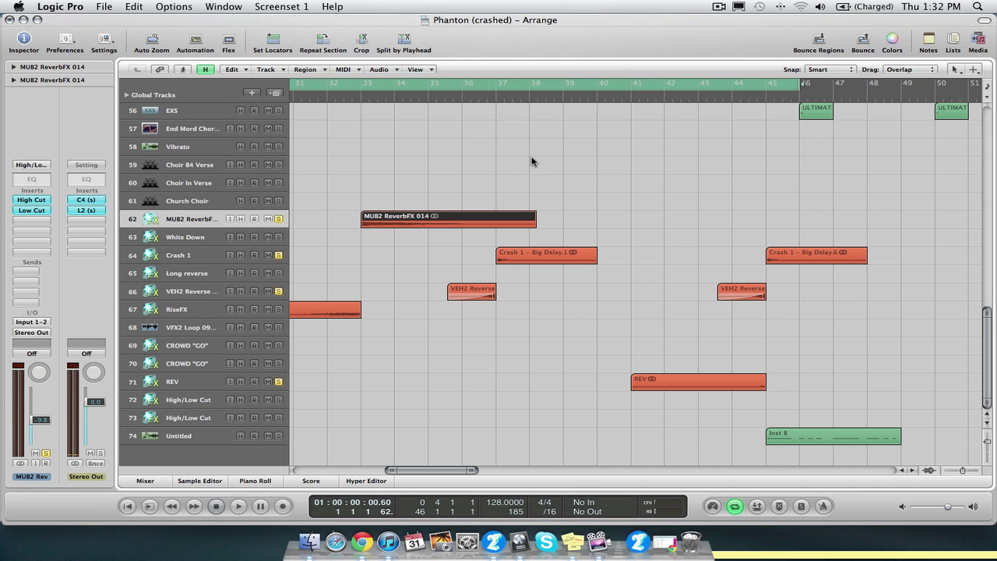
Review the breakdown's regions across all tracks, placing the playhead at its start at bar 33 and its end at bar 45.
key(z)
scroll(522, 230, up, 8)
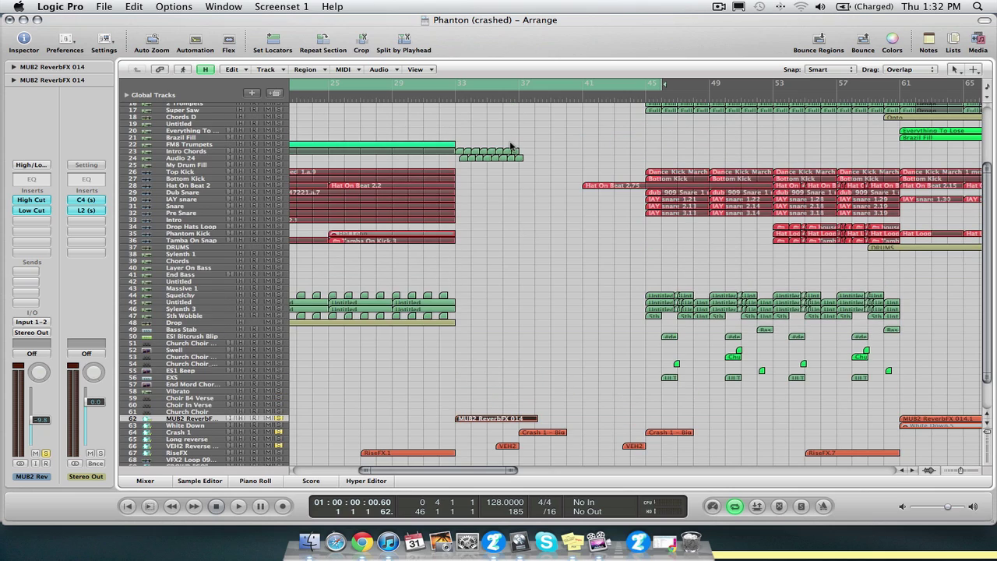
scroll(510, 145, down, 3)
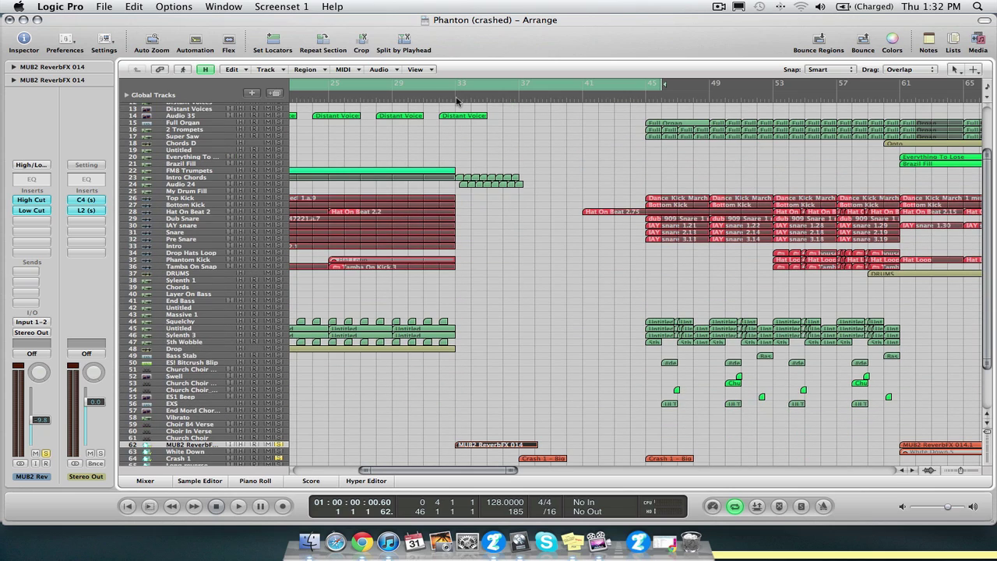
scroll(533, 190, down, 3)
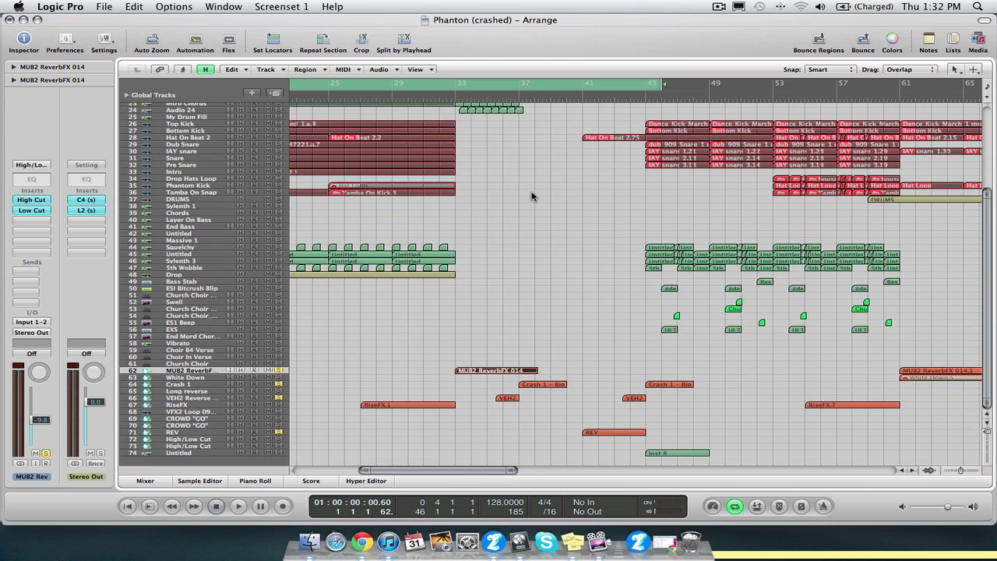
scroll(533, 196, up, 4)
click(456, 98)
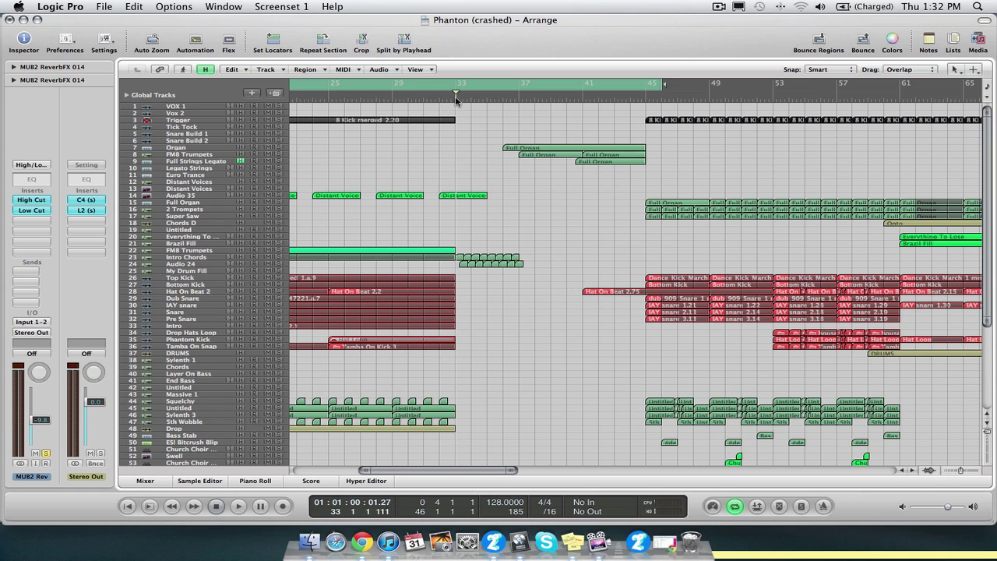
click(645, 99)
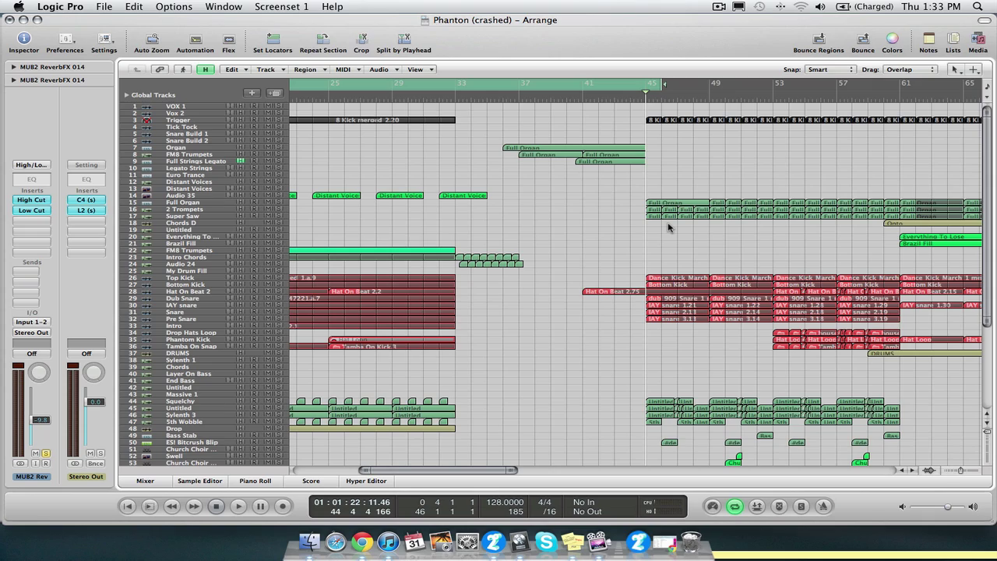
Examine the second breakdown between bars 77 and 101 across all tracks, and return to the first breakdown.
scroll(666, 227, right, 10)
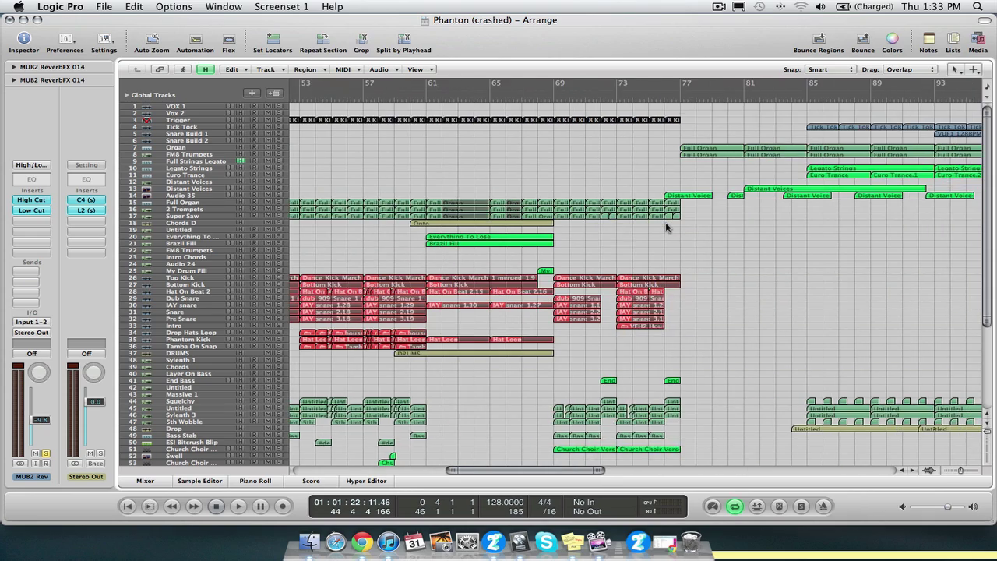
scroll(666, 227, down, 5)
scroll(666, 226, up, 5)
scroll(666, 227, right, 4)
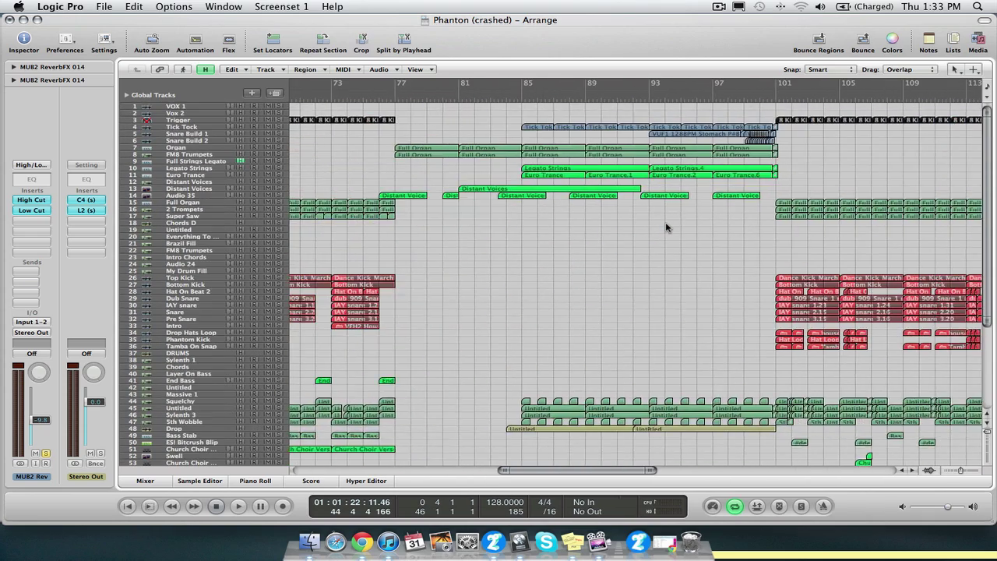
scroll(666, 226, down, 6)
scroll(666, 227, up, 6)
scroll(339, 111, left, 12)
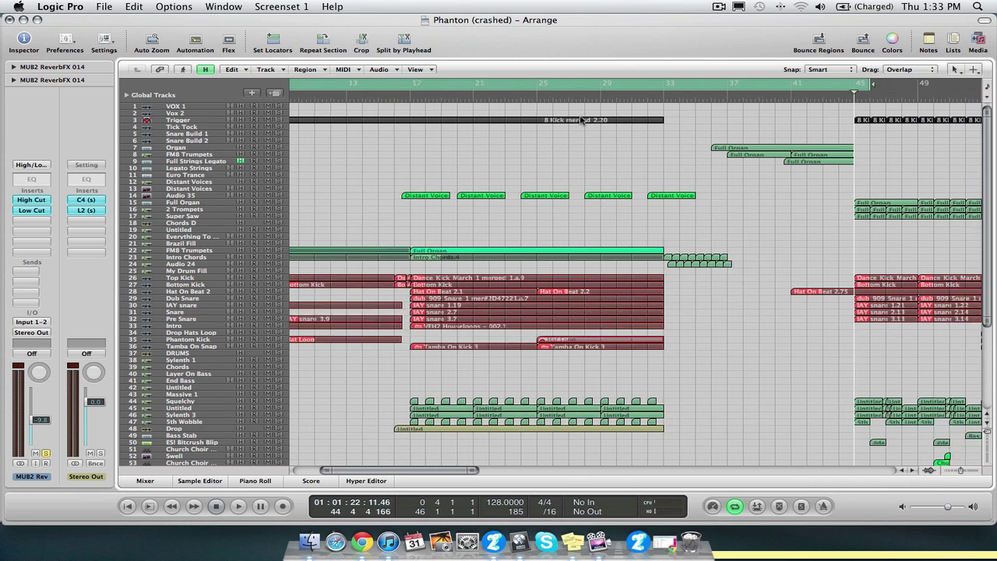
Play the second breakdown from just before bar 77 with the cycle range extended just past bar 101 and the MUB2 ReverbFX solo off.
drag(522, 84, 802, 172)
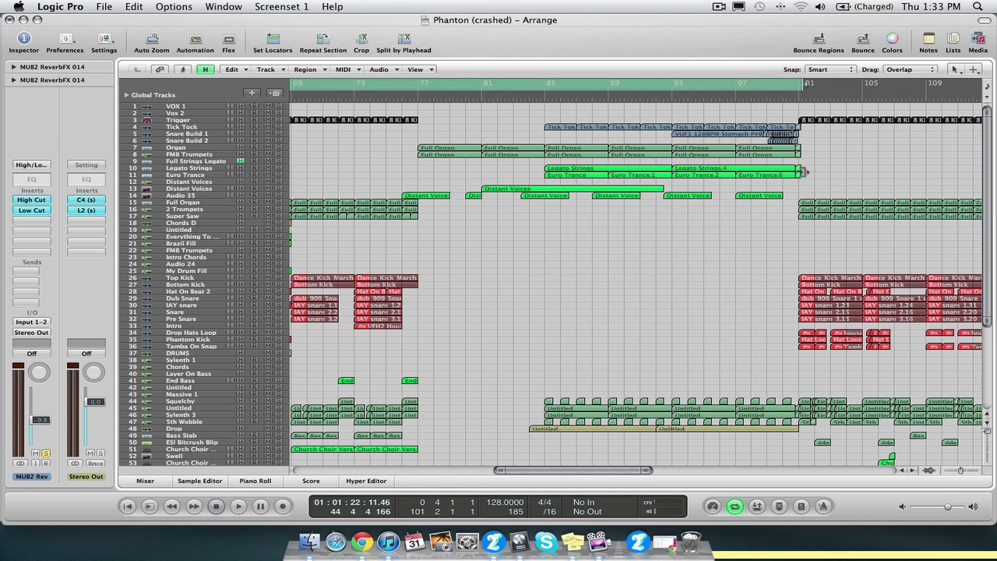
click(402, 103)
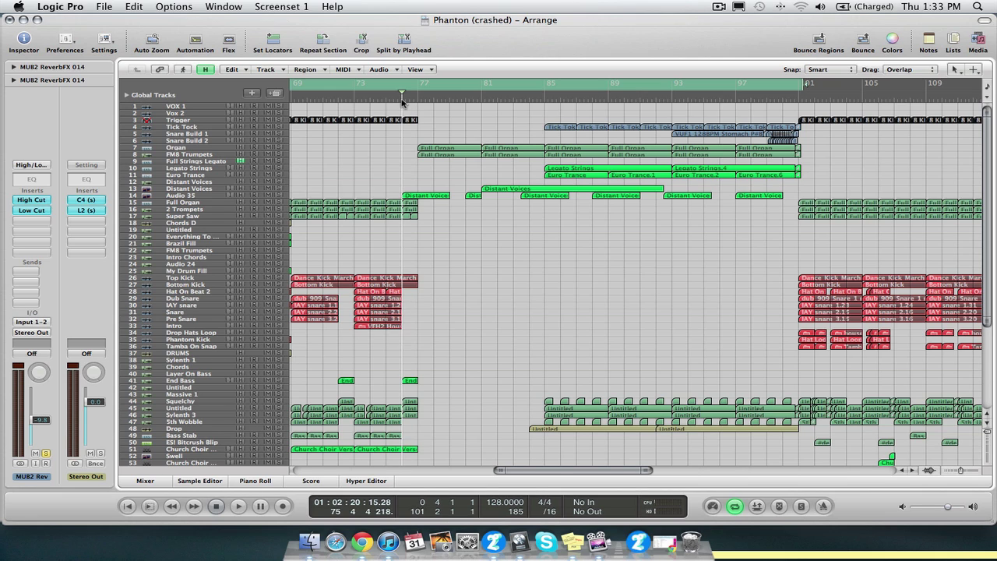
key(space)
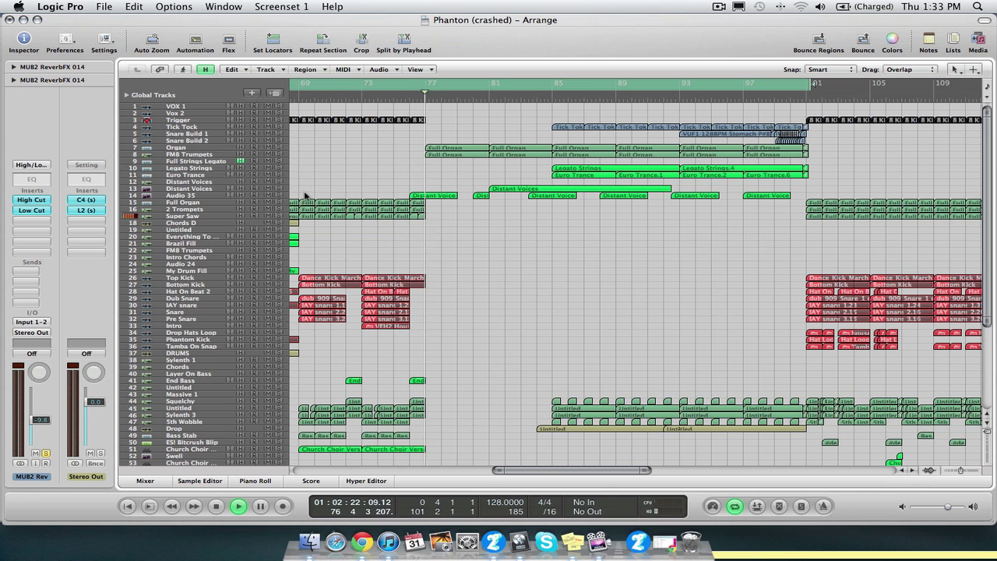
click(395, 107)
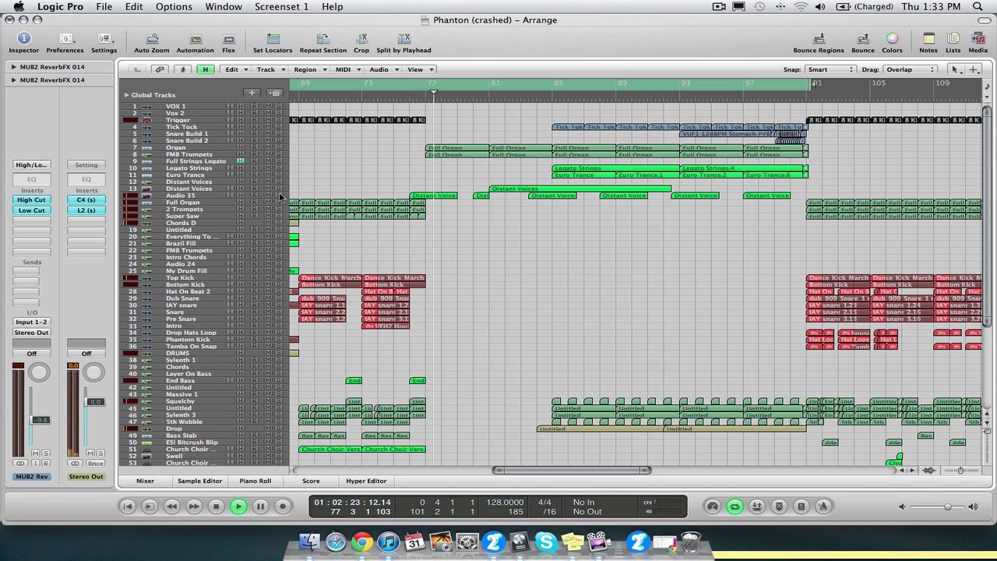
scroll(315, 185, down, 8)
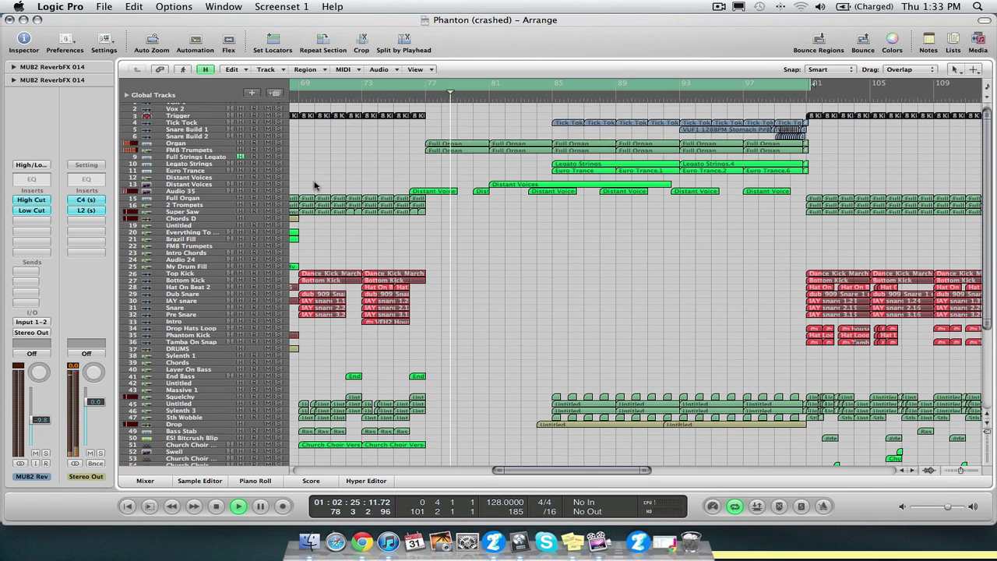
scroll(315, 186, up, 8)
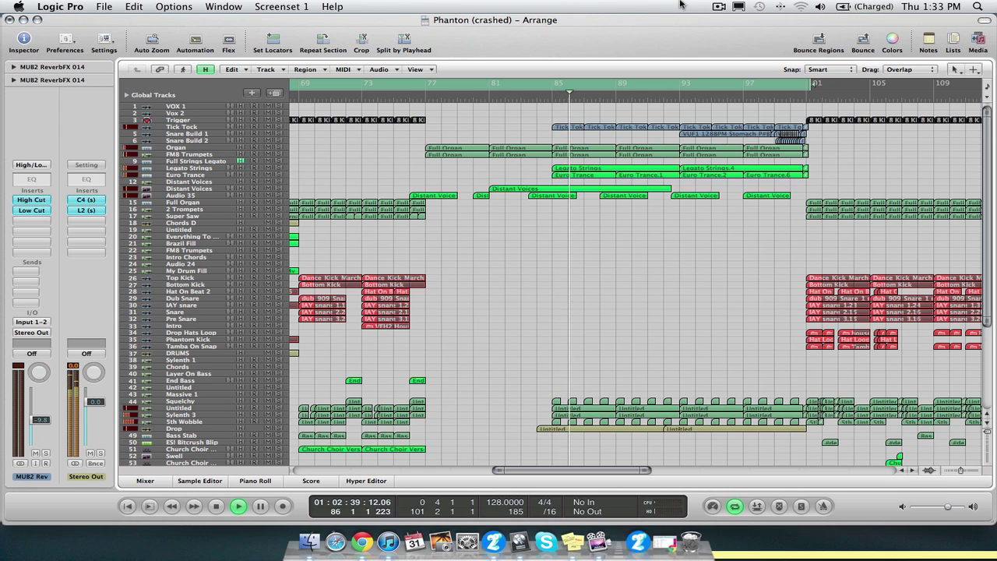
Extend the end of the cycle range to bar 102 and stop playback.
click(719, 7)
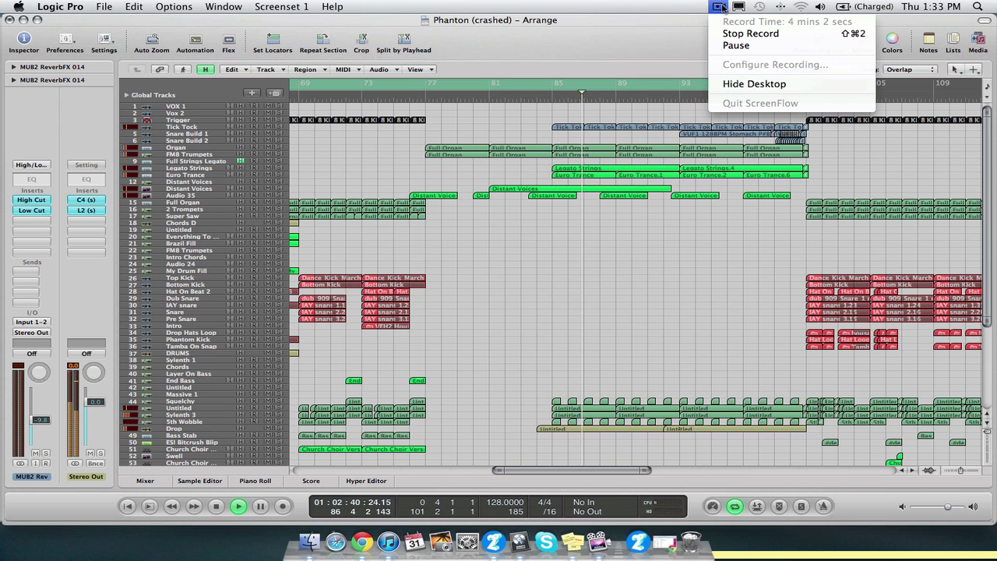
click(622, 7)
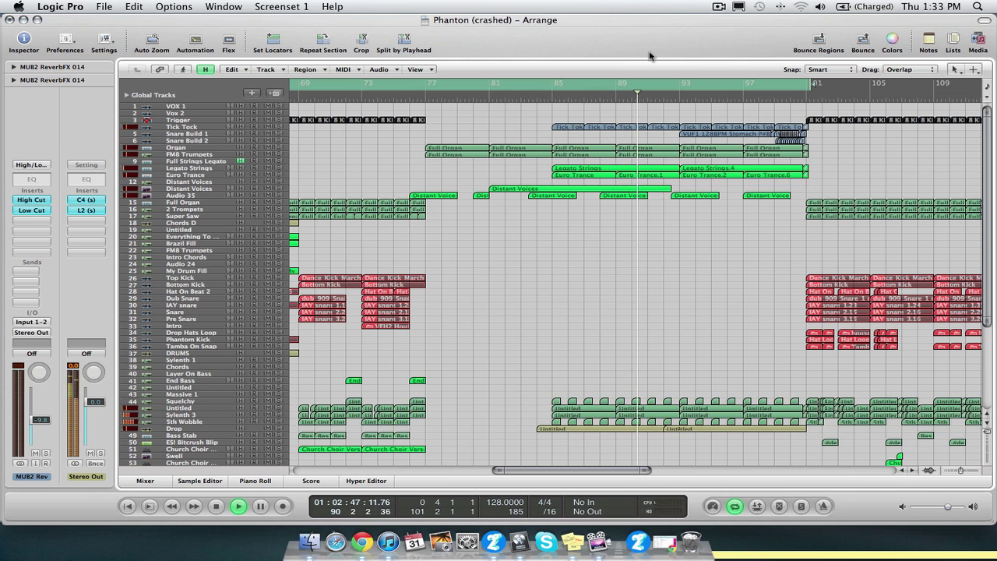
mouse_move(809, 86)
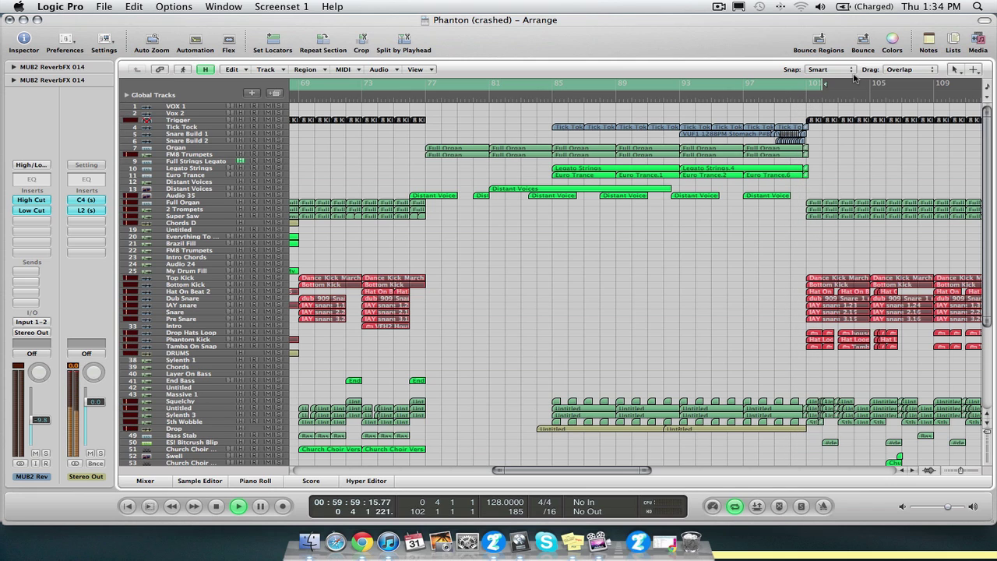
key(space)
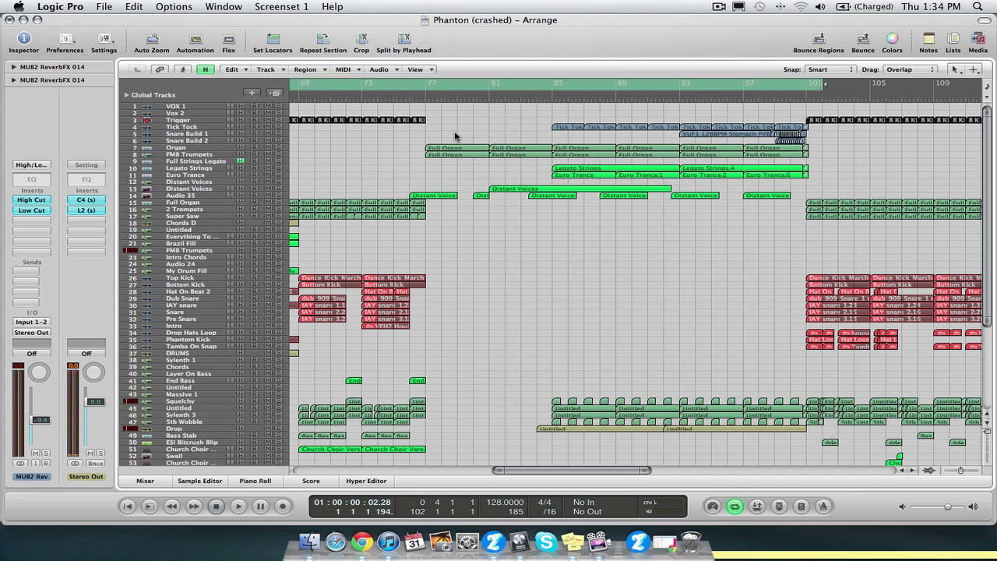
Extend the cycle range slightly past bar 102, and select the Organ track and the Legato Strings regions in the second breakdown.
scroll(458, 137, down, 8)
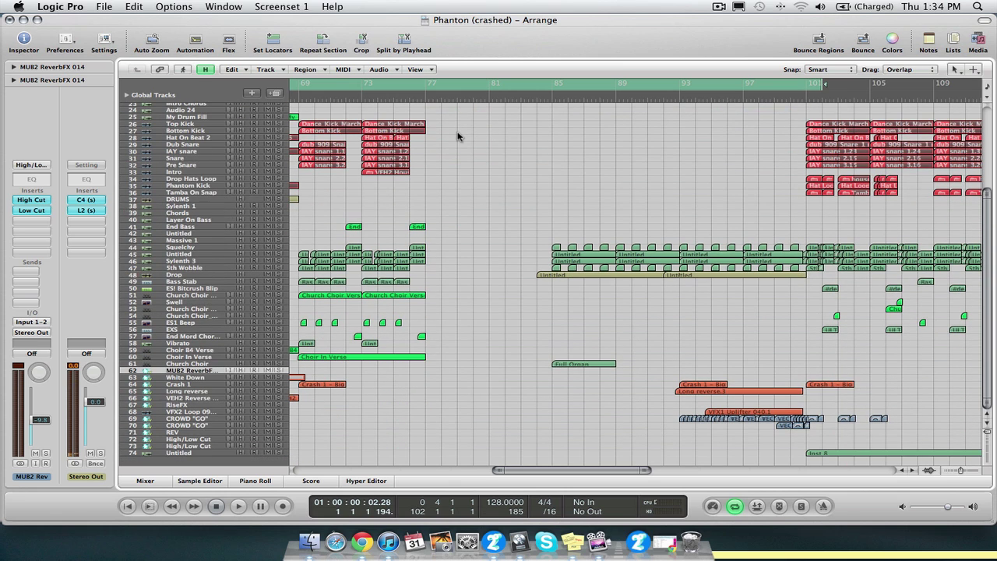
scroll(457, 136, up, 5)
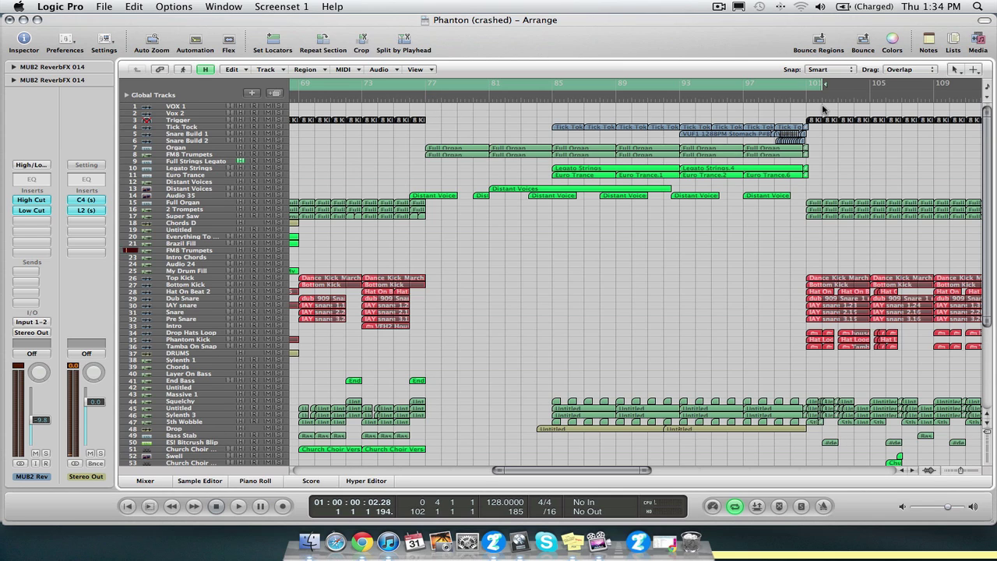
drag(820, 86, 832, 86)
drag(420, 127, 836, 221)
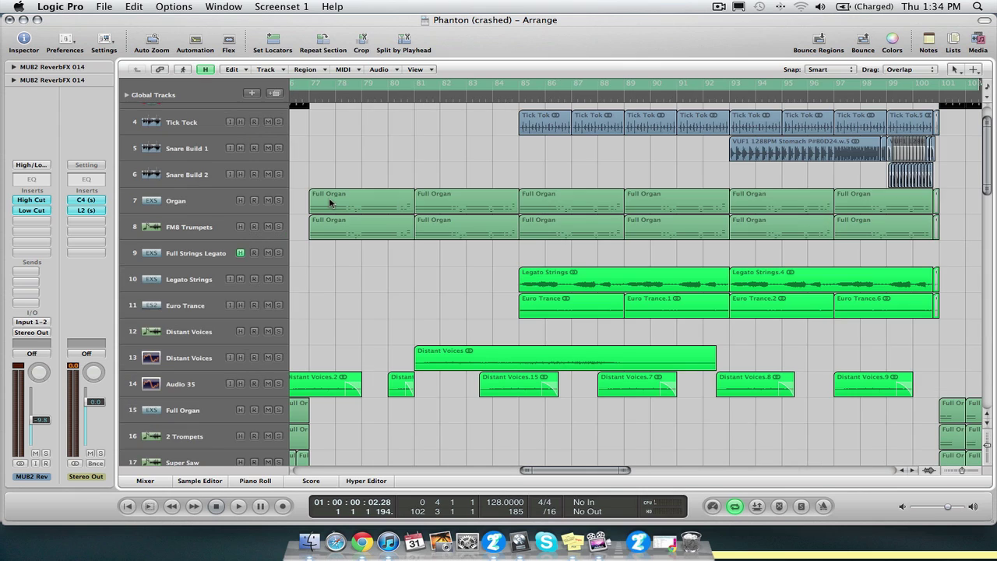
click(208, 203)
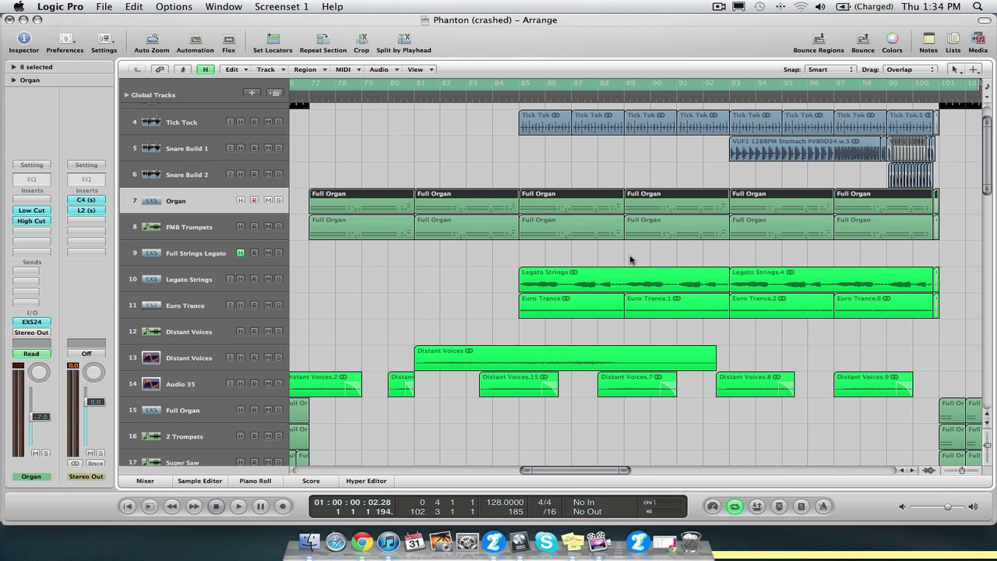
drag(631, 259, 790, 272)
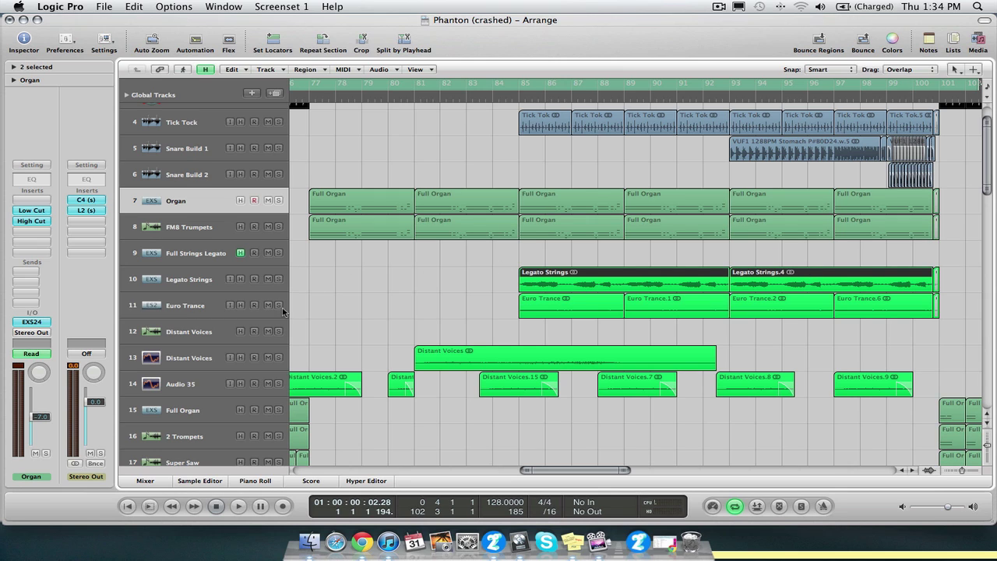
Solo the Euro Trance track, listen to it from bar 85, and stop playback.
click(171, 306)
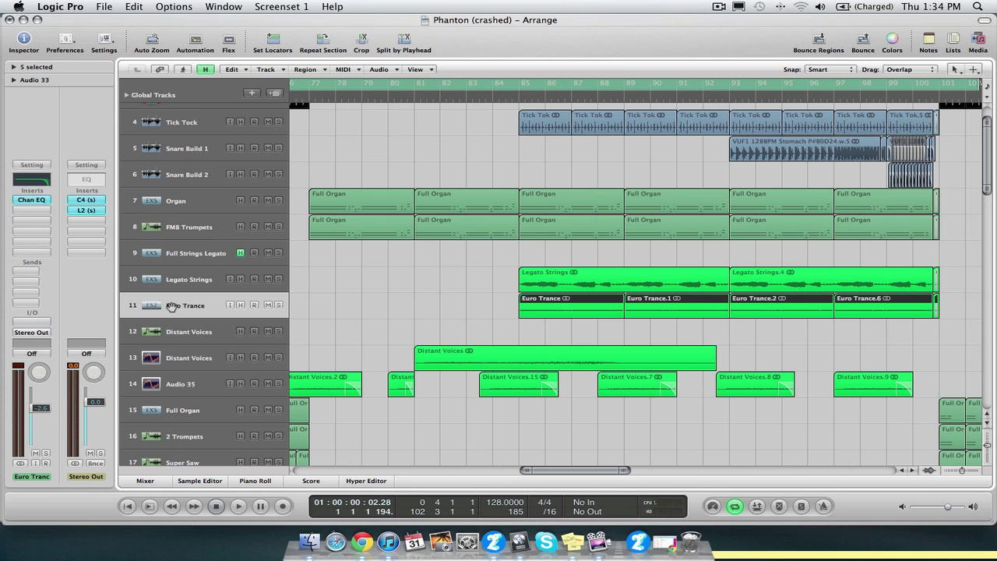
click(278, 305)
scroll(558, 156, up, 1)
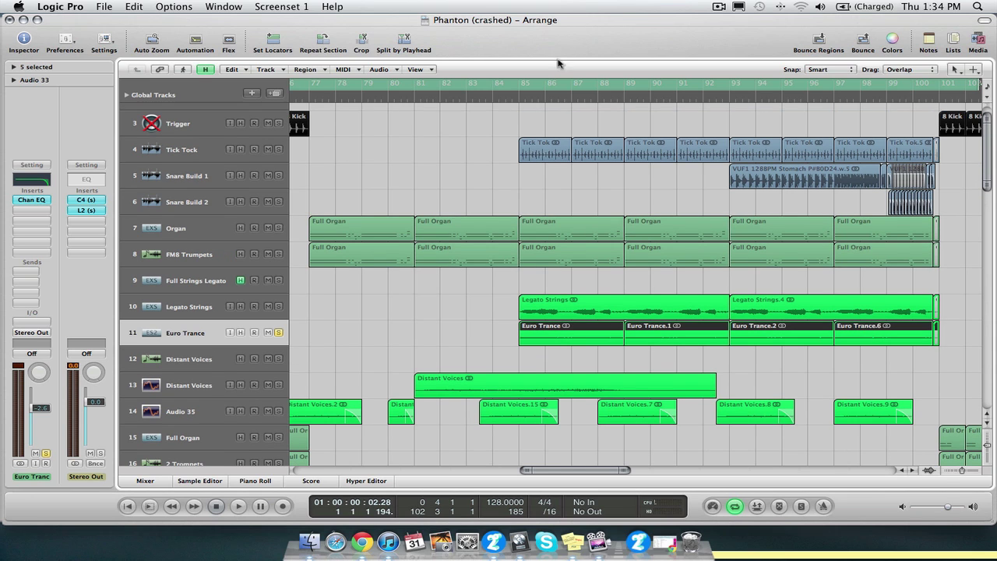
double_click(517, 99)
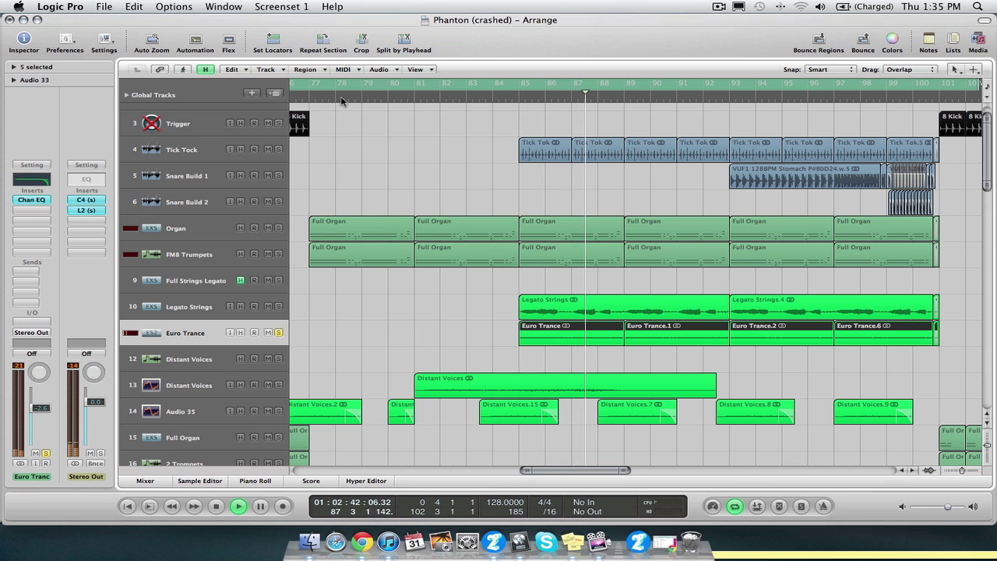
click(970, 95)
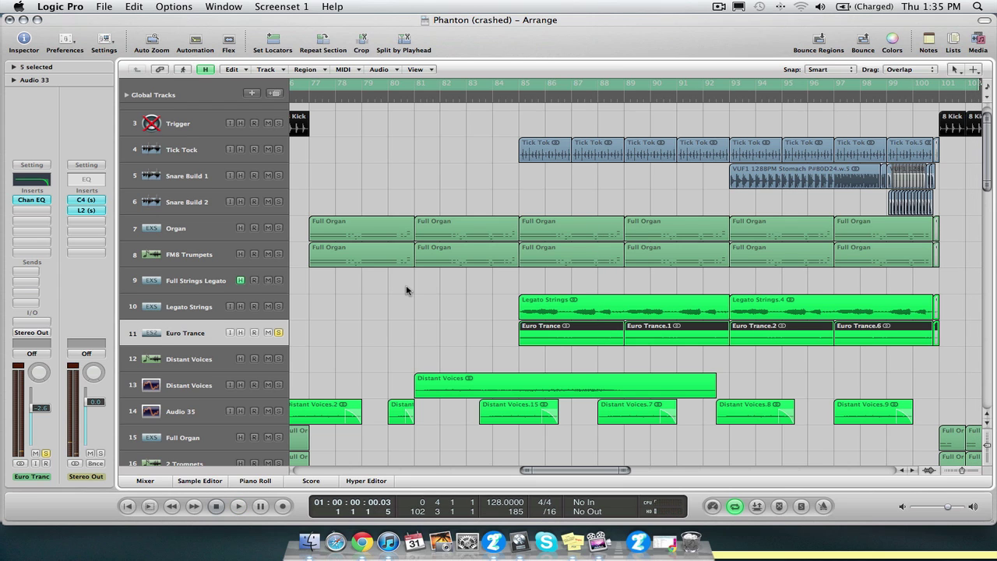
Switch the solo from Euro Trance to the Distant Voices and Audio 35 tracks and listen to them from bar 80.
scroll(405, 291, down, 3)
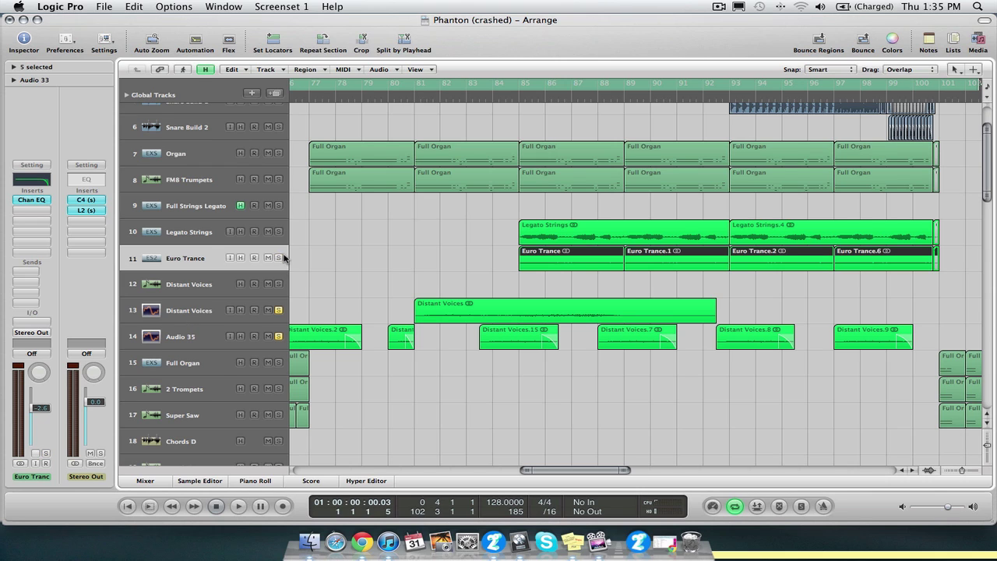
double_click(389, 99)
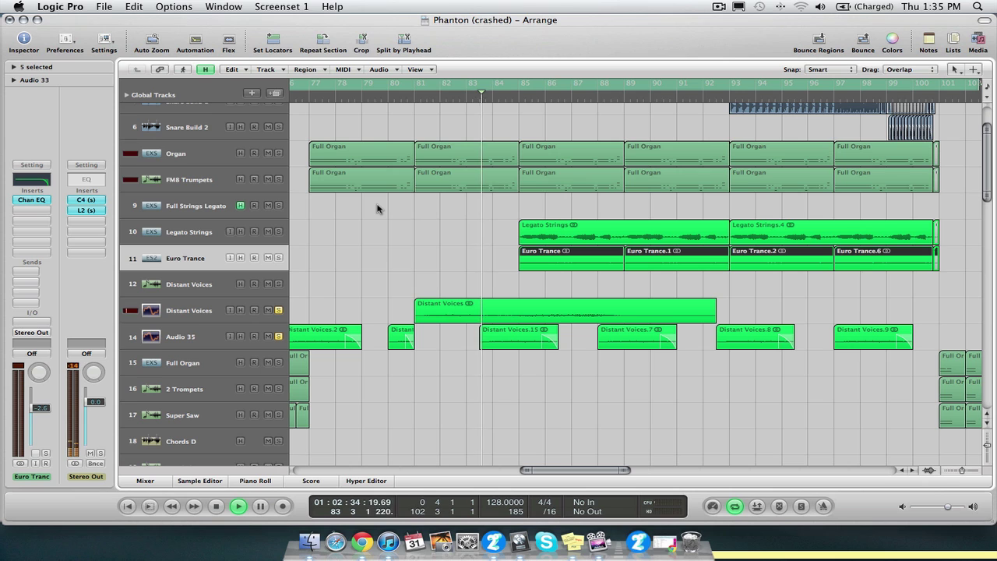
key(space)
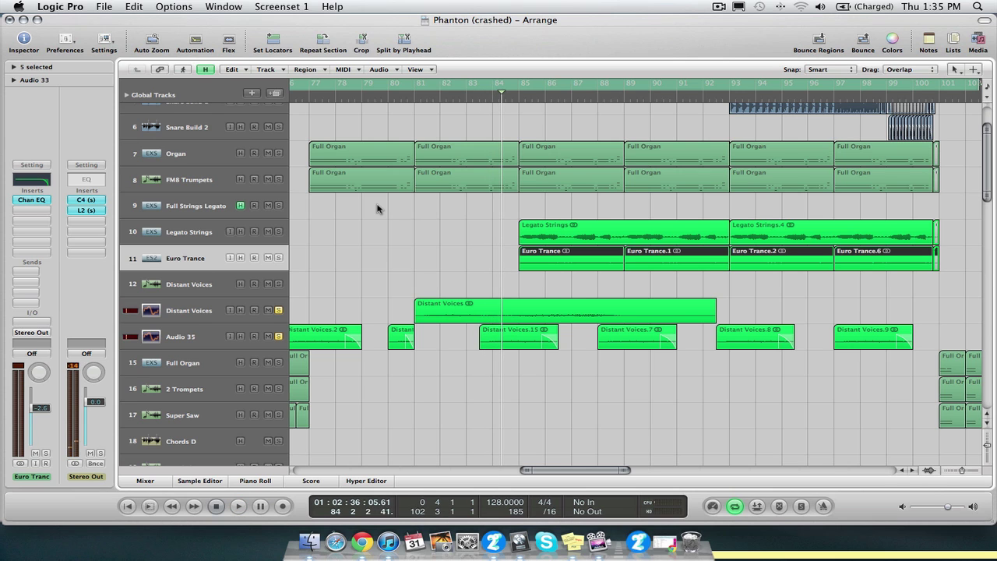
key(Return)
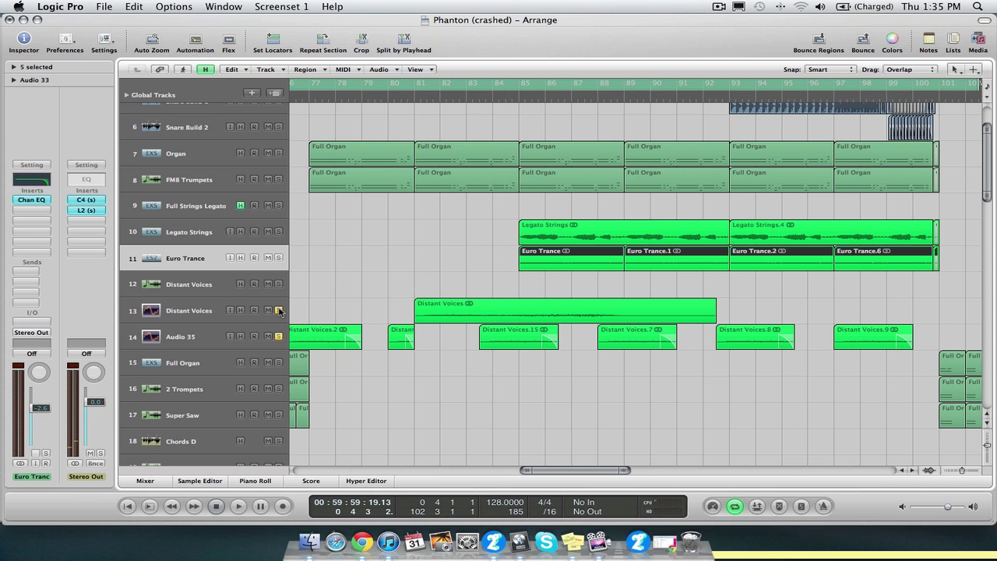
Solo the Church Choir track and play its Full Organ region from bar 85, selecting the track and stopping playback near bar 89.
scroll(305, 293, down, 10)
key(z)
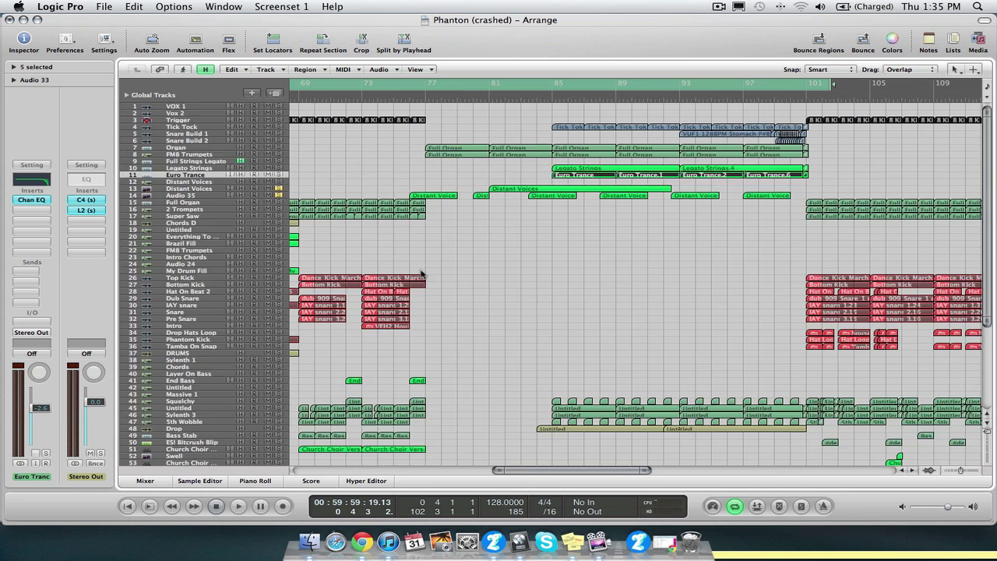
scroll(420, 273, up, 2)
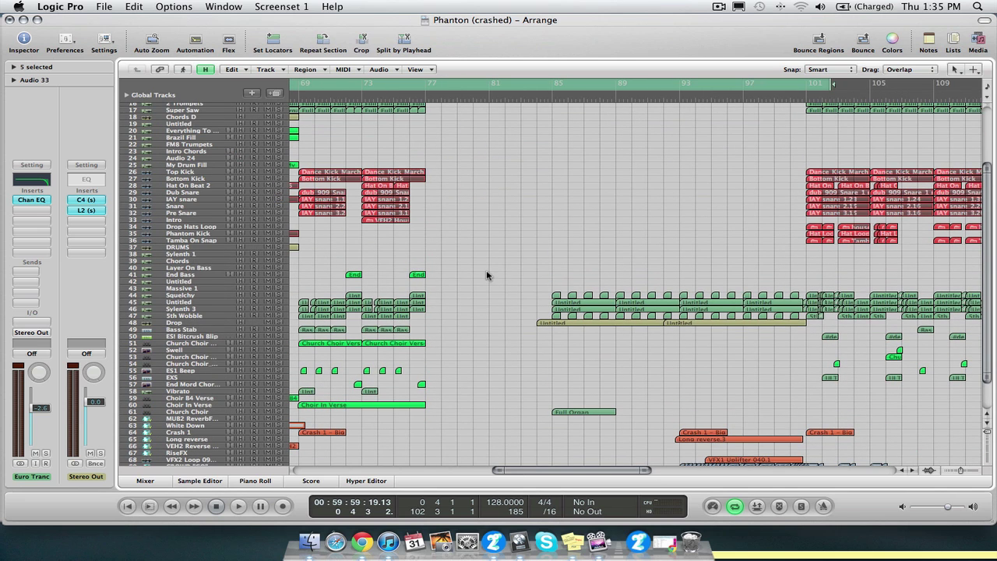
scroll(486, 275, down, 2)
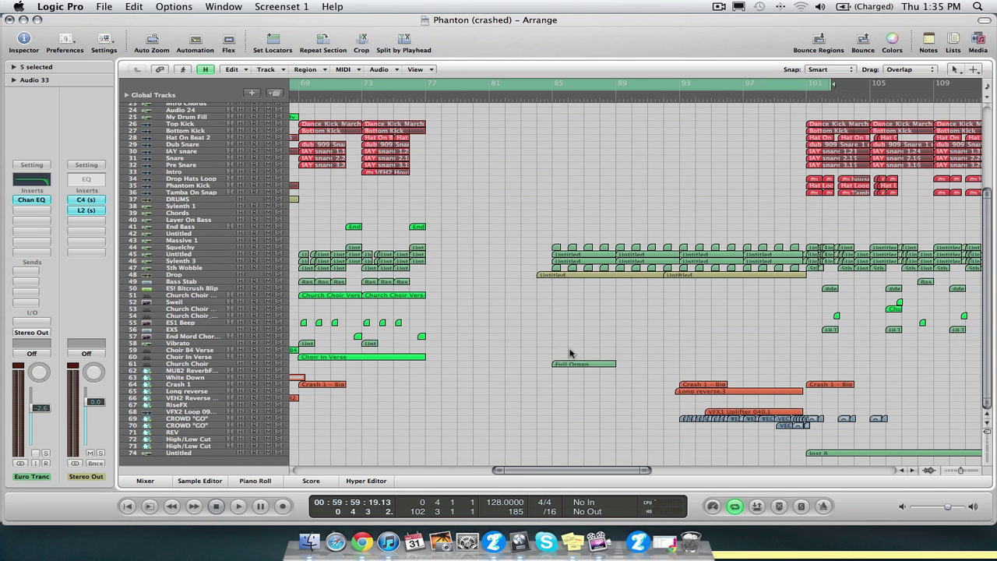
drag(539, 344, 692, 398)
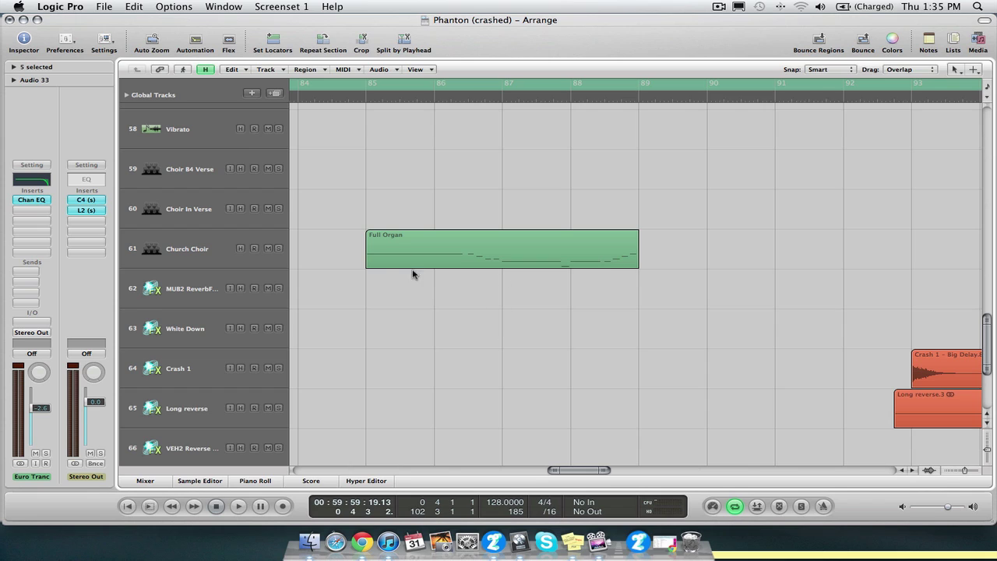
click(278, 249)
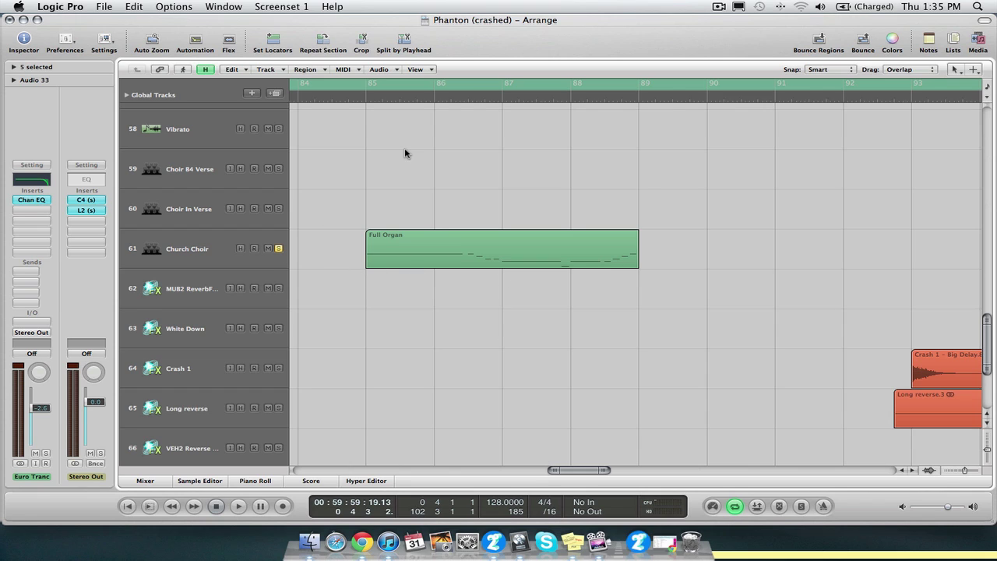
double_click(367, 101)
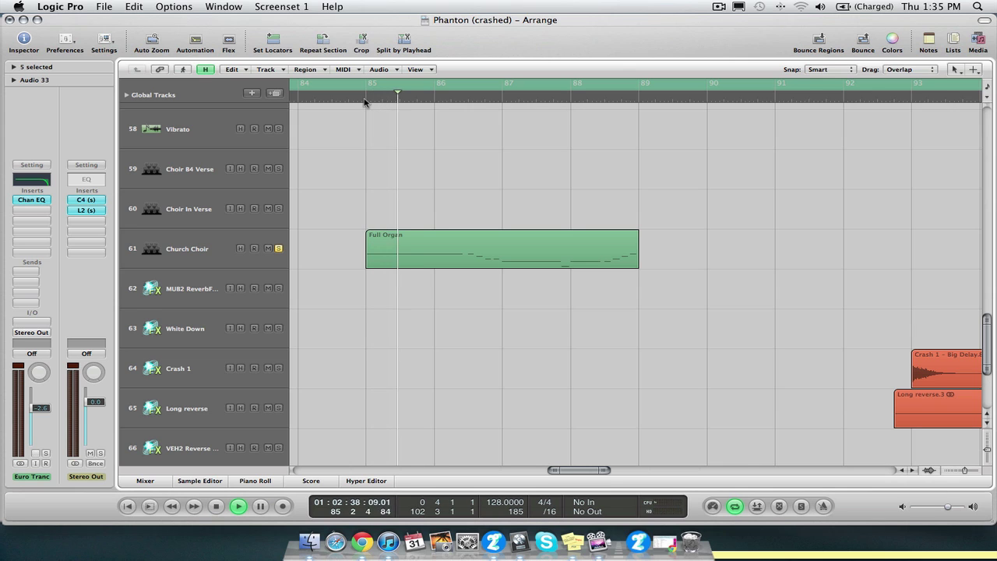
click(199, 245)
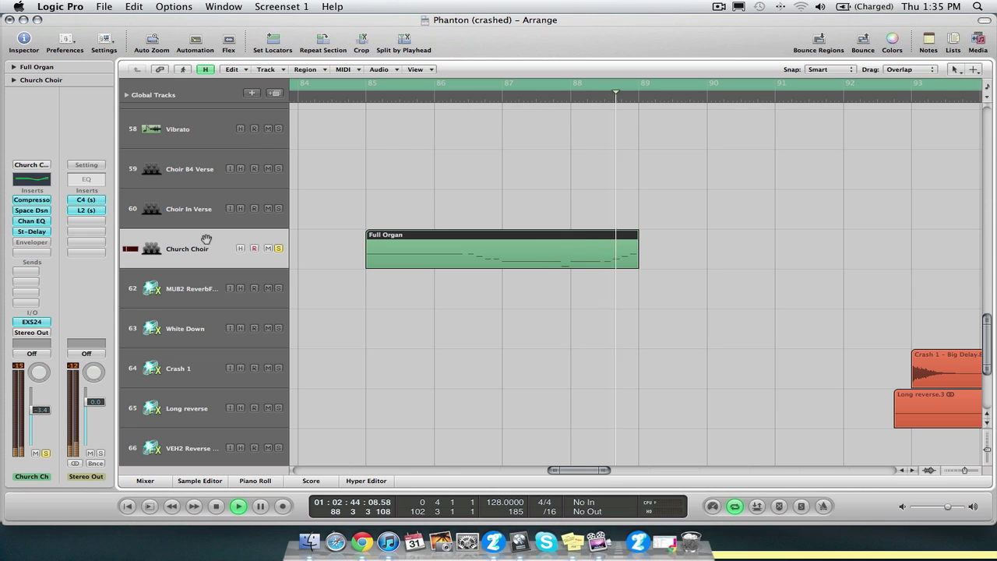
key(space)
Delete the long opening note and the three notes from bar 87 to early bar 88 in the Church Choir's Full Organ region, keeping the short runs.
click(483, 195)
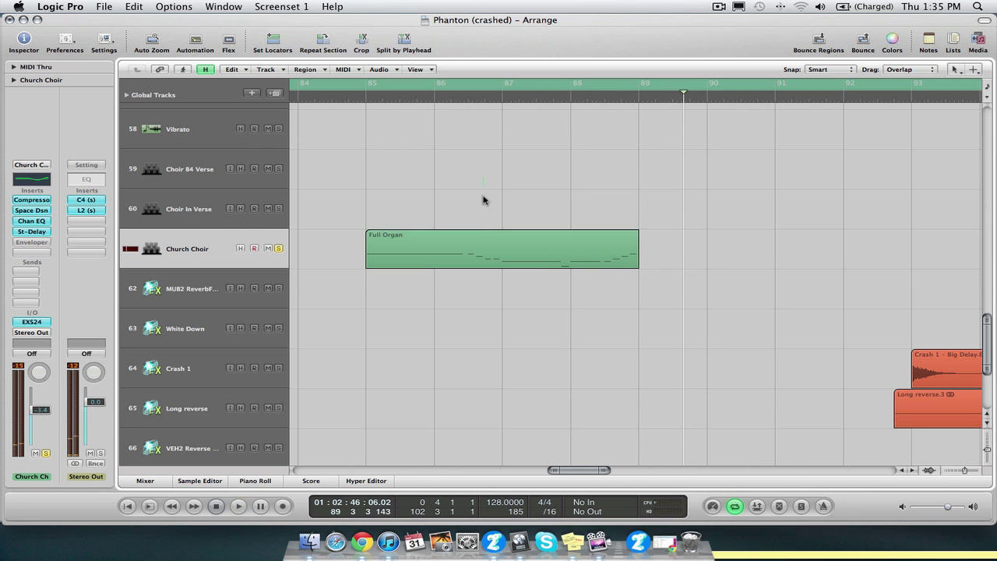
click(483, 254)
double_click(482, 254)
click(127, 187)
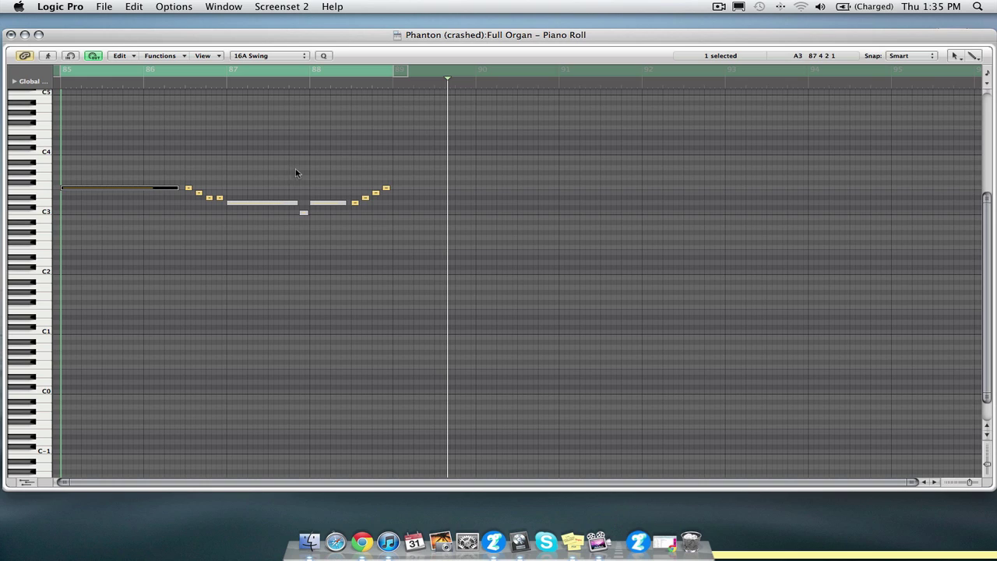
drag(263, 160, 331, 257)
key(Delete)
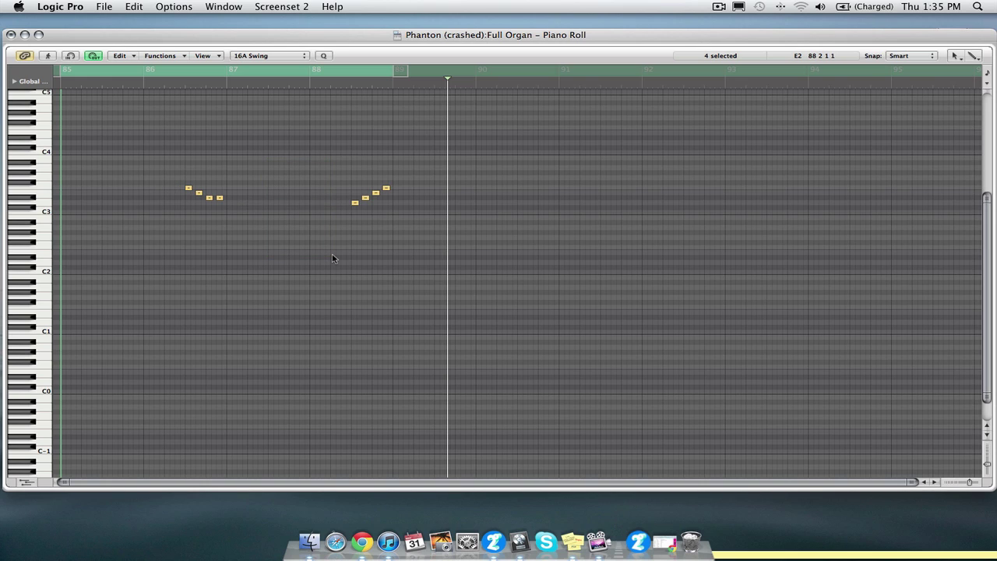
drag(171, 176, 403, 226)
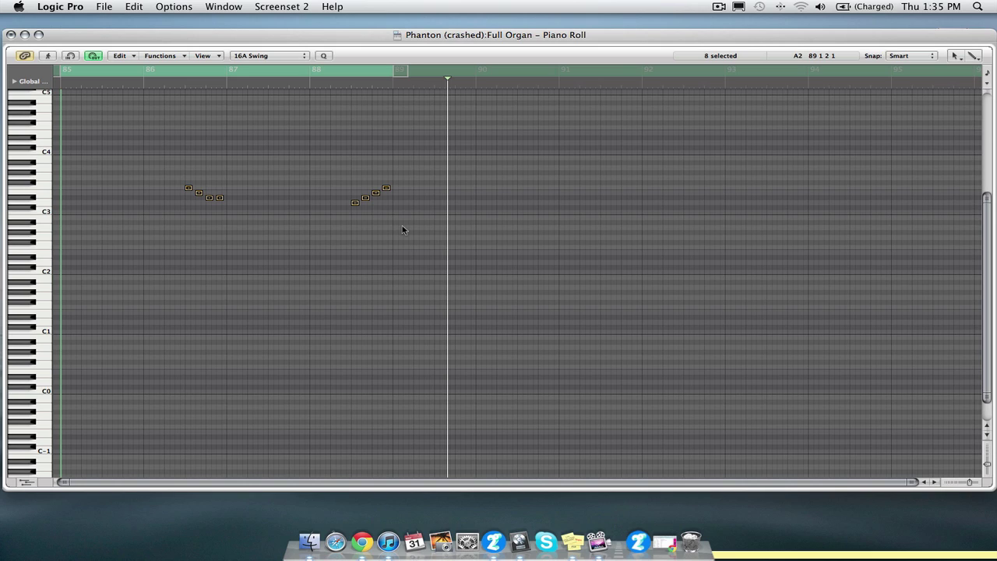
key(1)
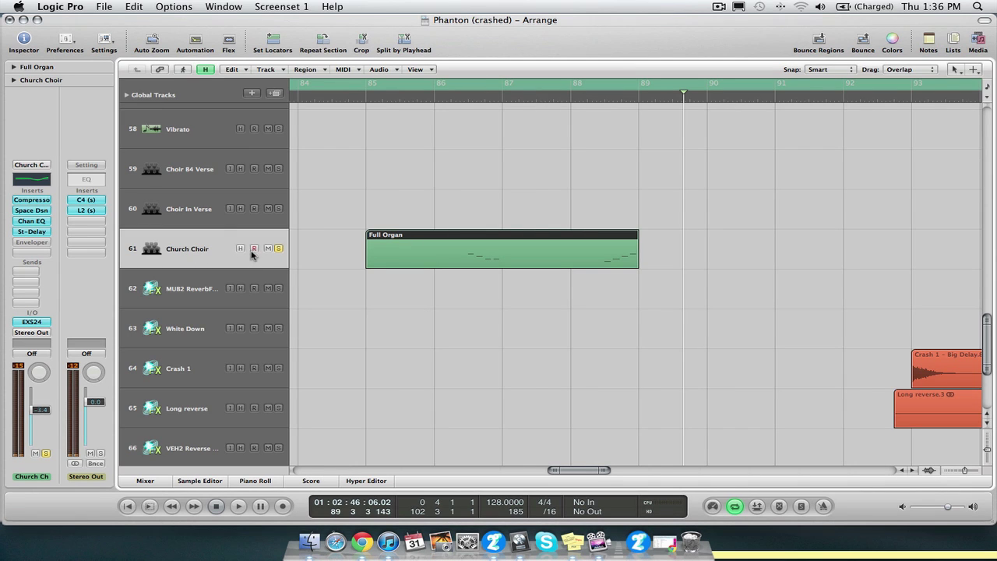
Solo the Tick Tock track and play it from bar 85.
ctrl+alt+click(381, 207)
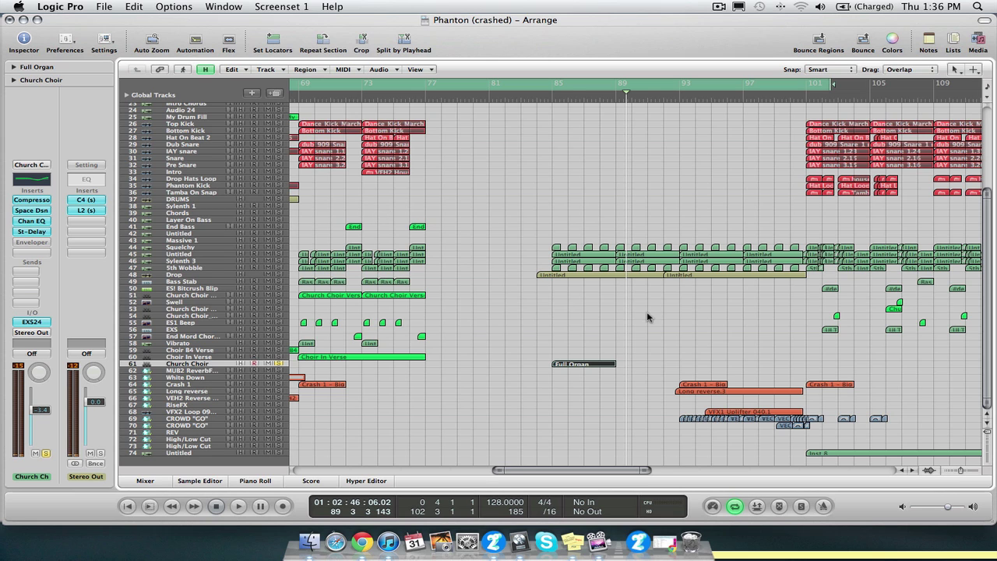
scroll(642, 314, up, 8)
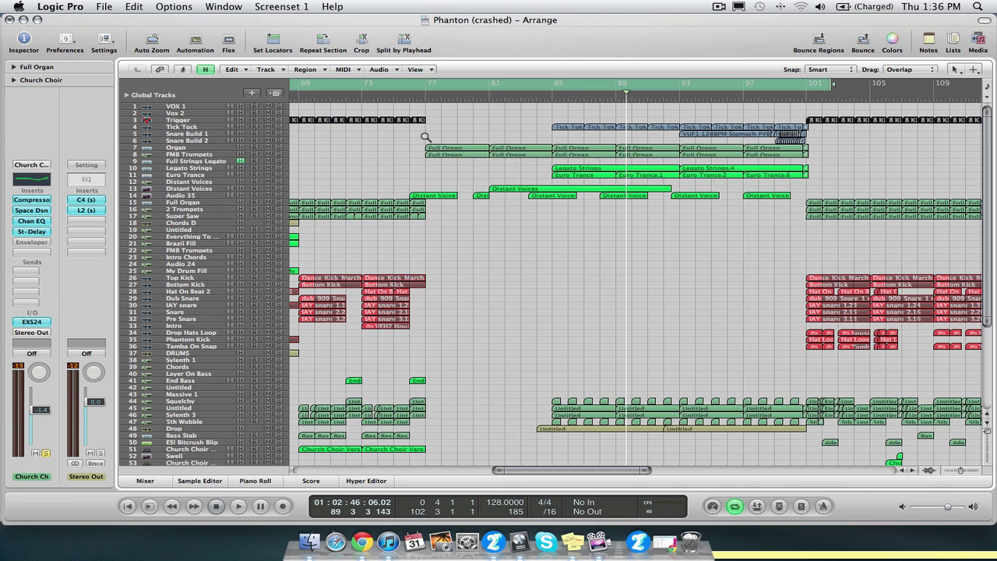
drag(425, 137, 849, 211)
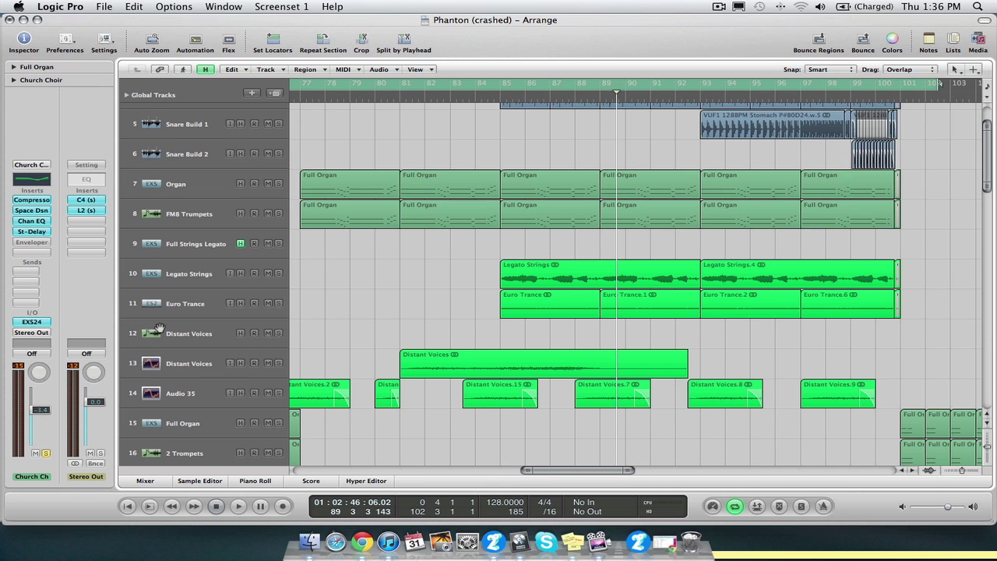
scroll(159, 328, down, 6)
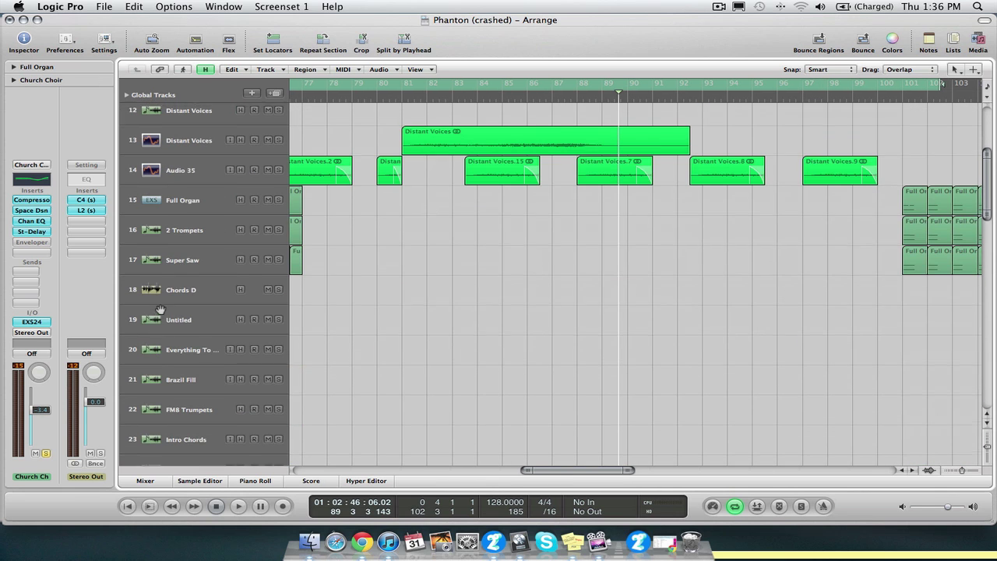
scroll(160, 310, up, 9)
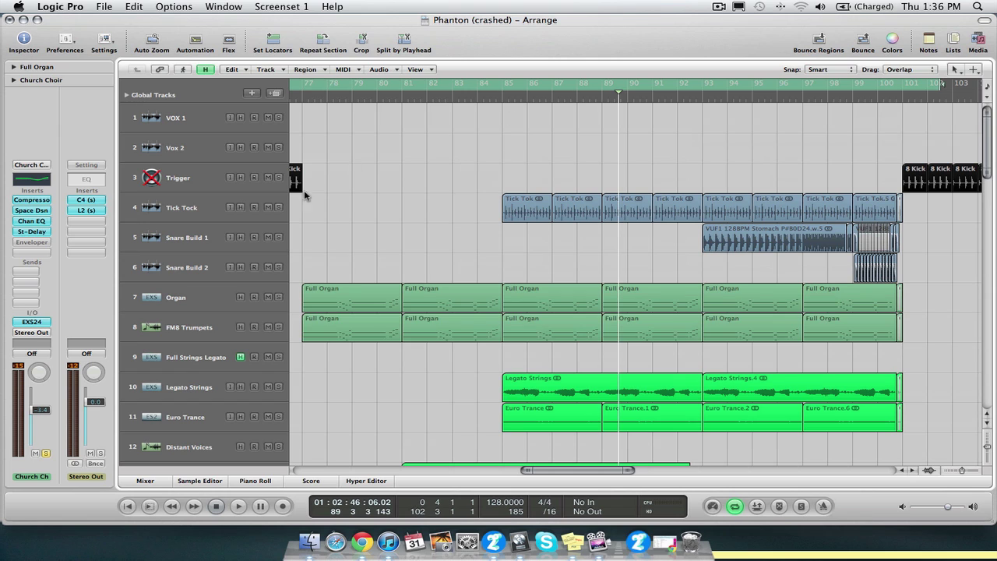
click(278, 207)
click(501, 97)
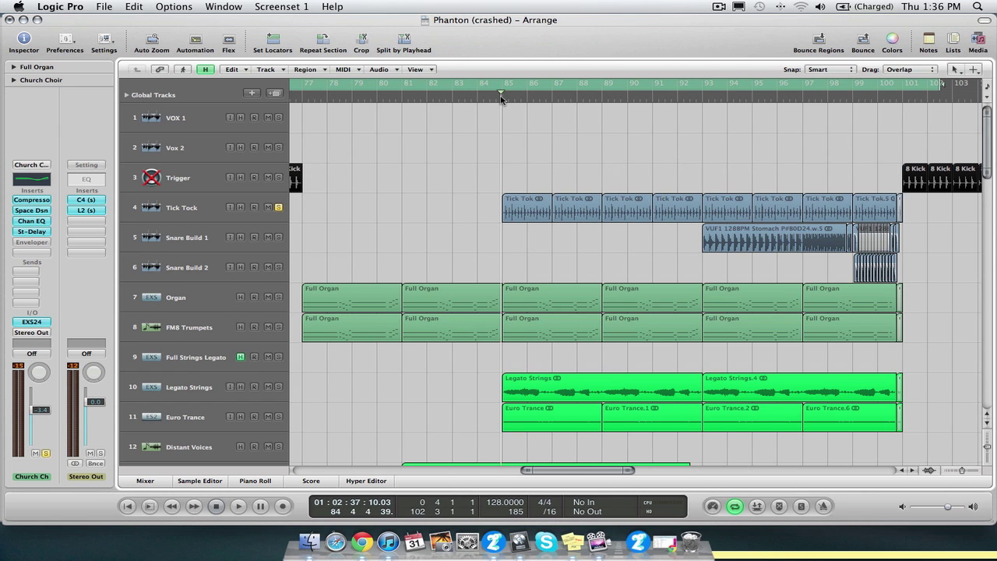
key(space)
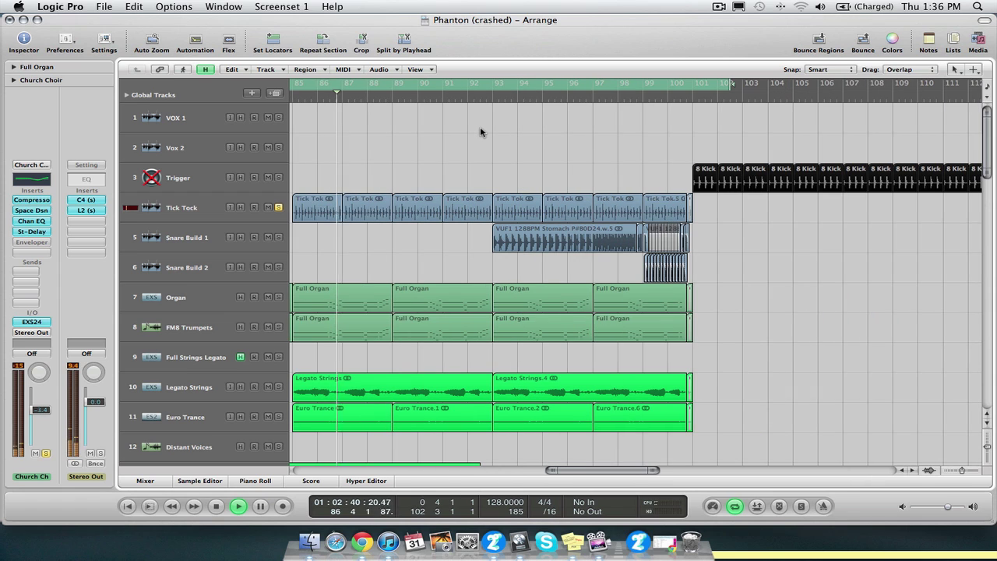
Switch the solo from Tick Tock to Snare Build 1 and 2, listen from bar 93, select Snare Build 2, and stop near bar 101.
click(279, 237)
click(279, 267)
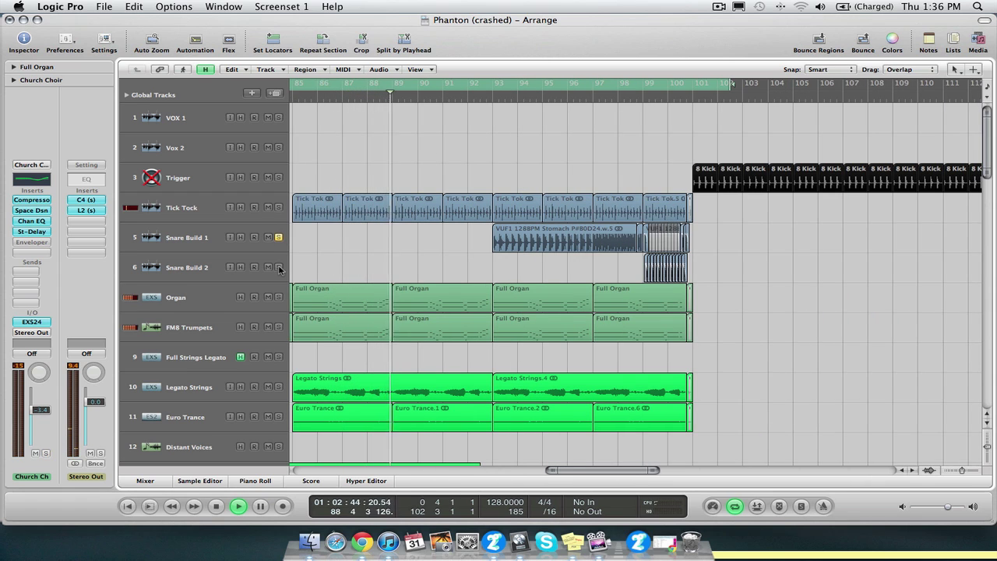
click(497, 98)
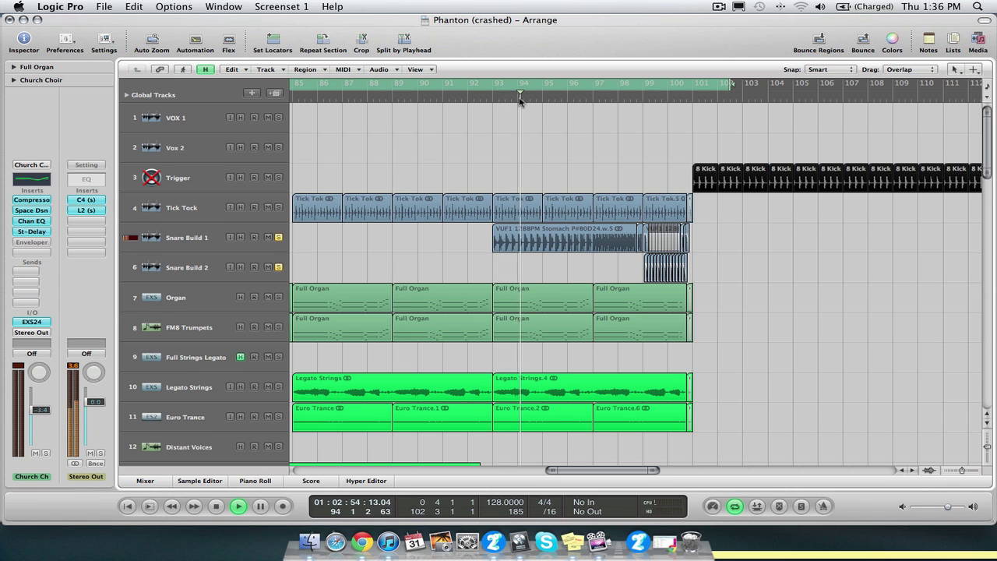
key(Up)
key(Up)
key(Down)
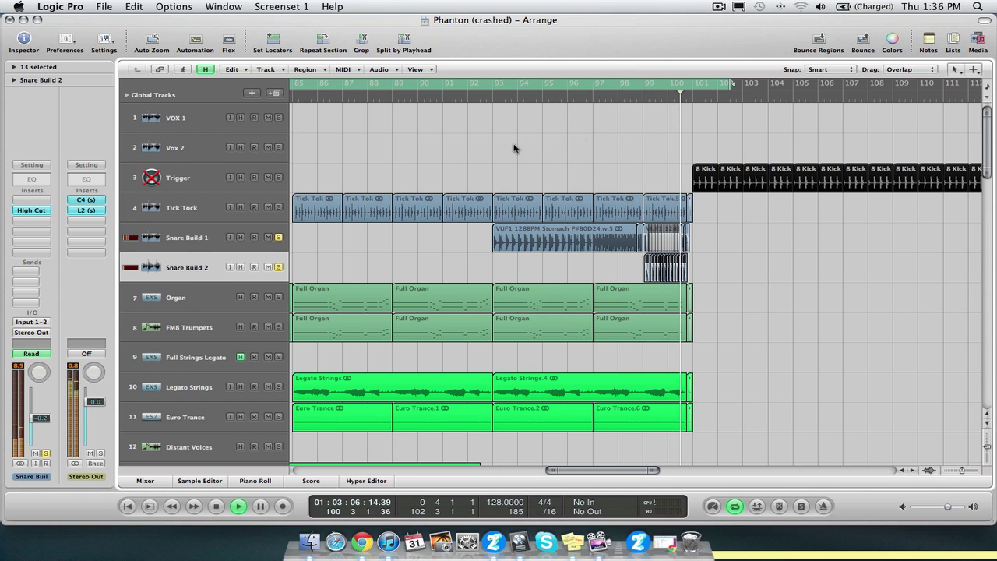
key(space)
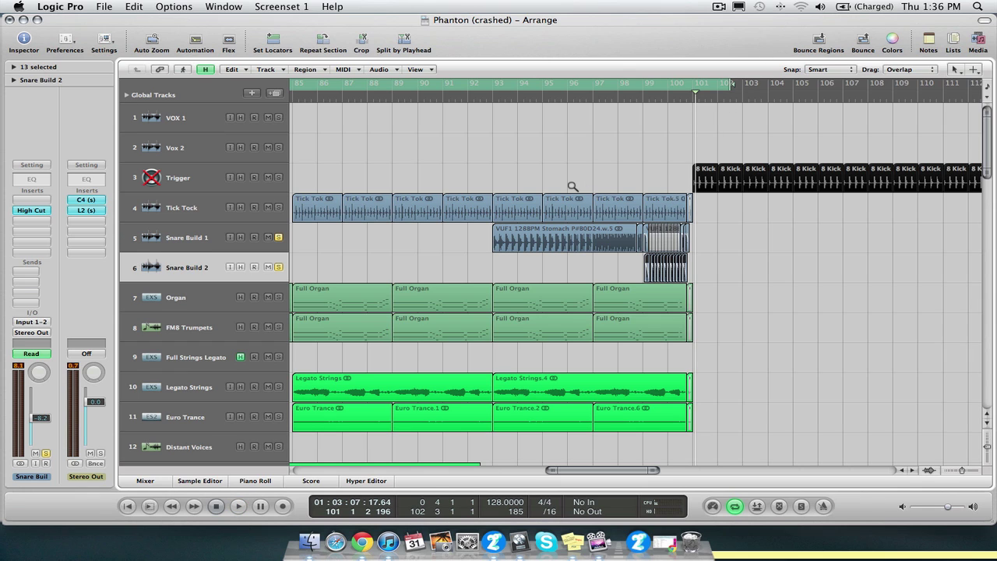
Play the overlapping snare cuts on Snare Build 1 and 2 from bar 99 and stop playback after the build.
drag(484, 189, 749, 314)
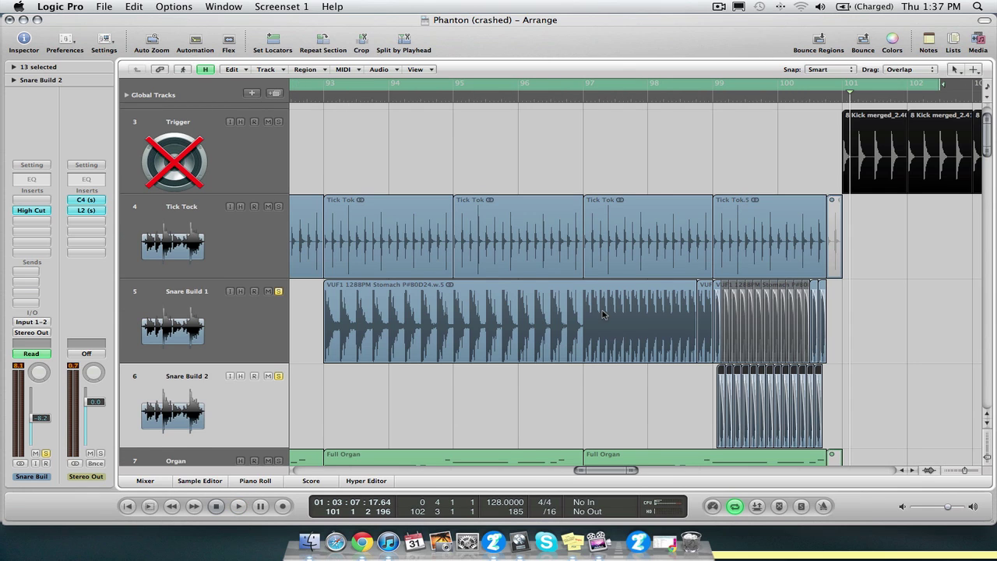
scroll(616, 314, down, 2)
scroll(616, 314, right, 2)
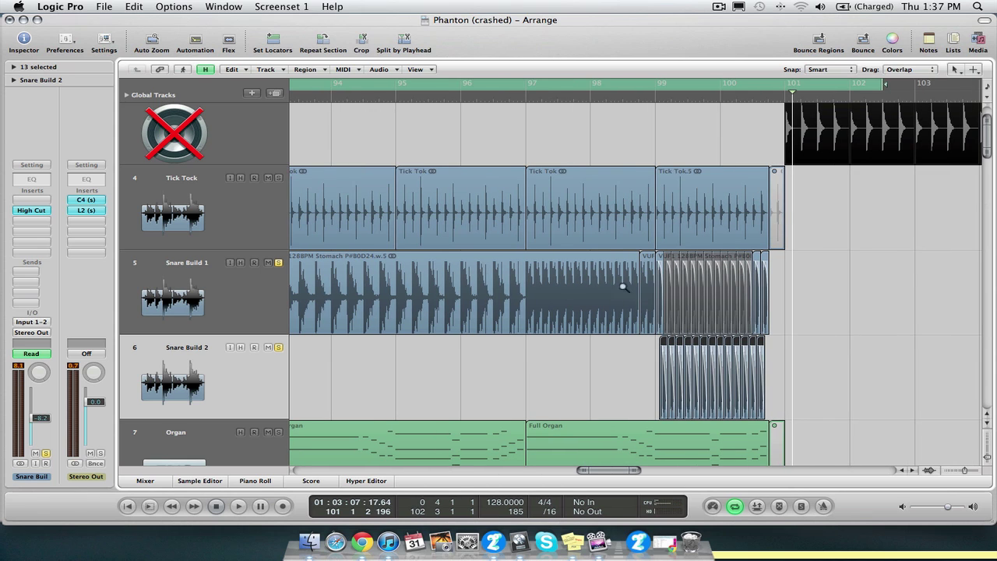
drag(623, 287, 856, 450)
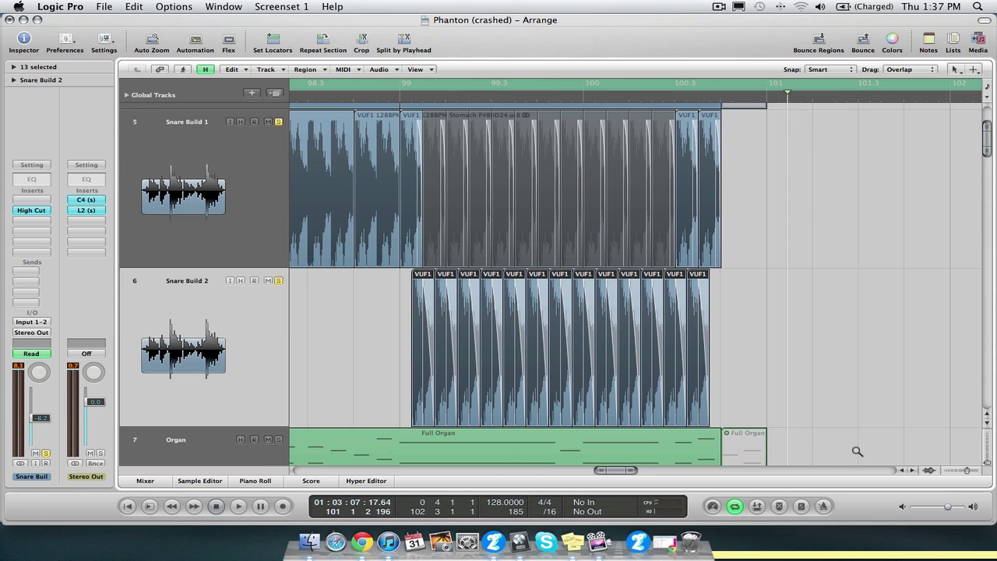
click(395, 102)
key(space)
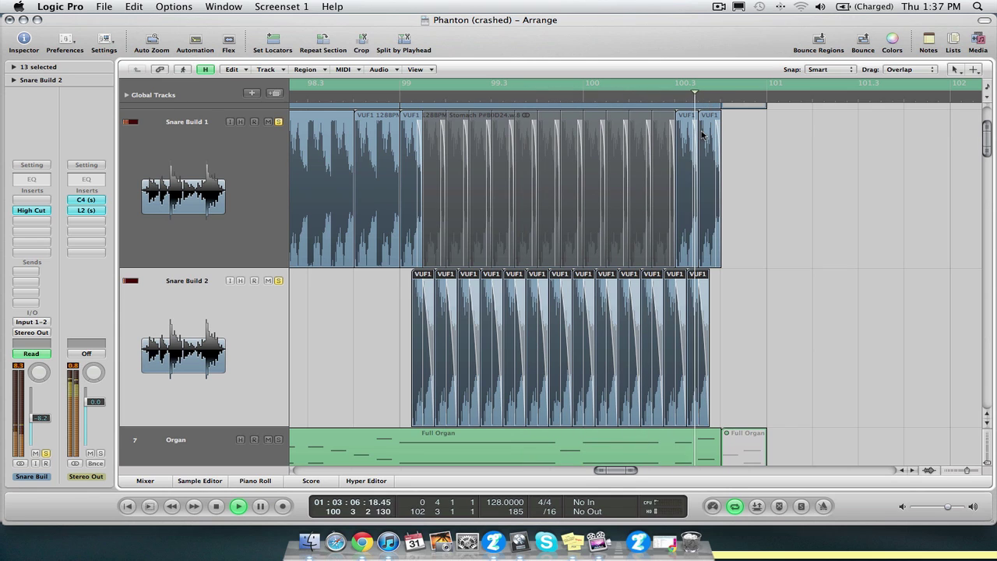
key(space)
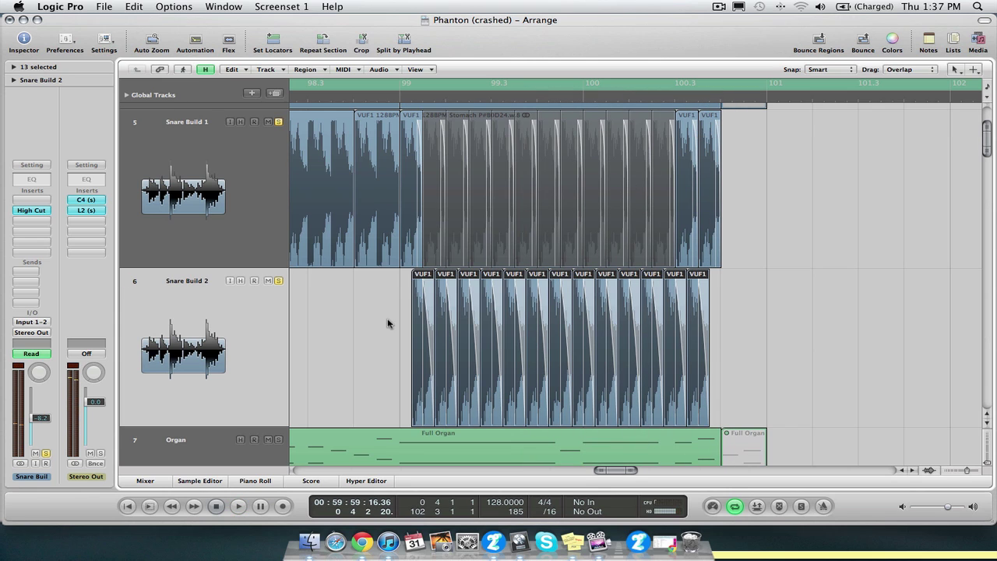
Display the track automation and examine Snare Build 2's High Cut frequency sweep across the snare cuts from bar 99.
key(a)
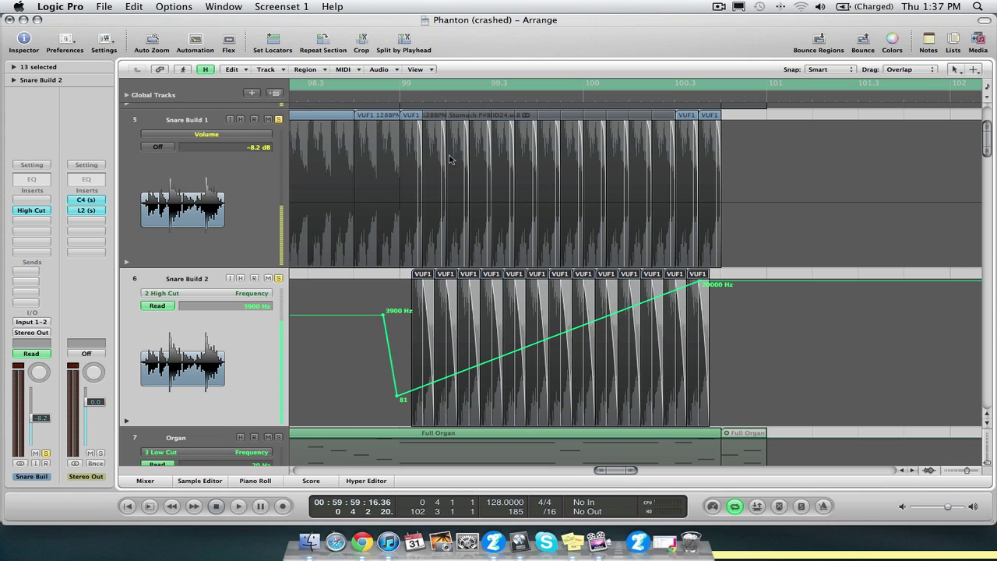
key(a)
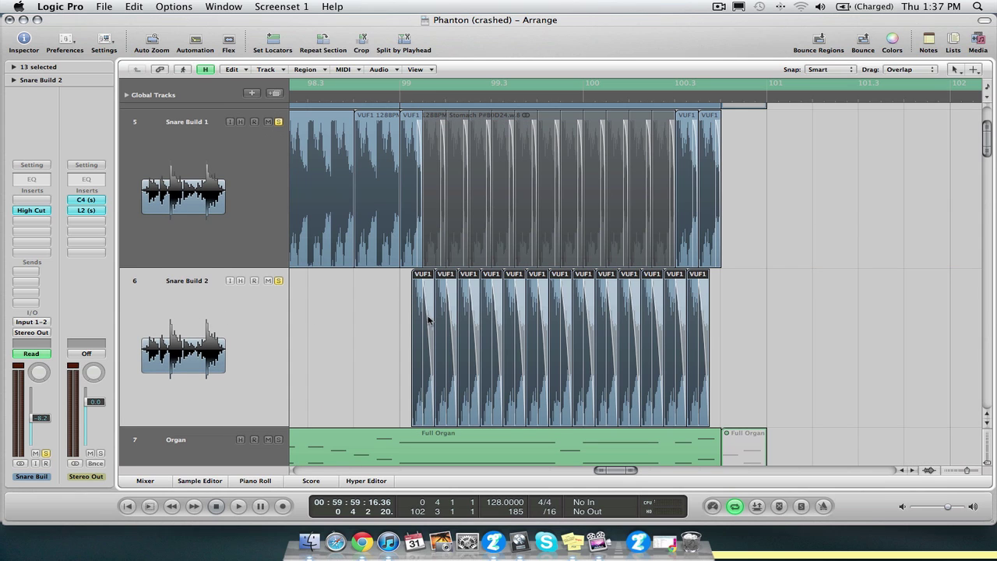
mouse_move(383, 368)
mouse_down()
mouse_move(512, 160)
mouse_move(516, 136)
mouse_up()
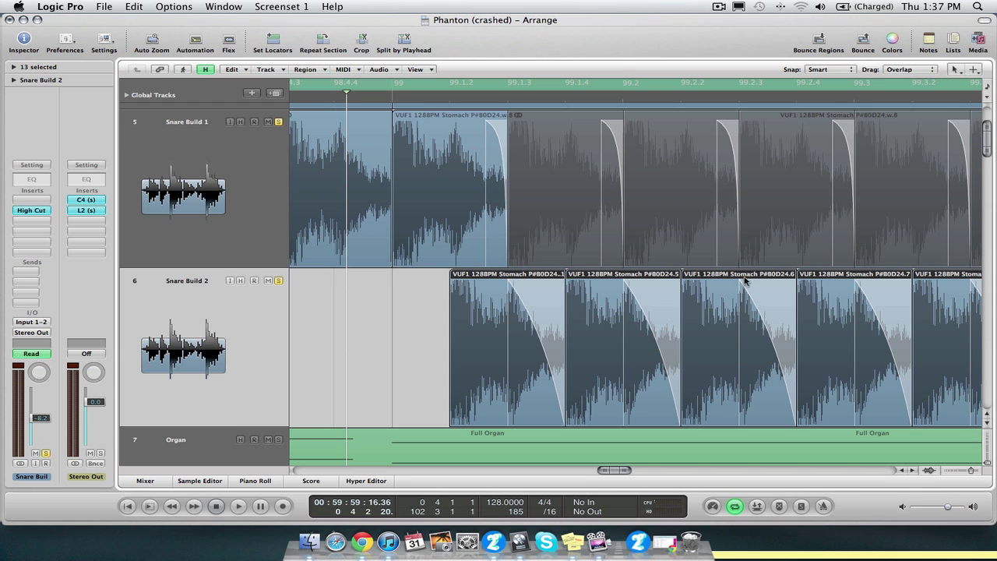
key(a)
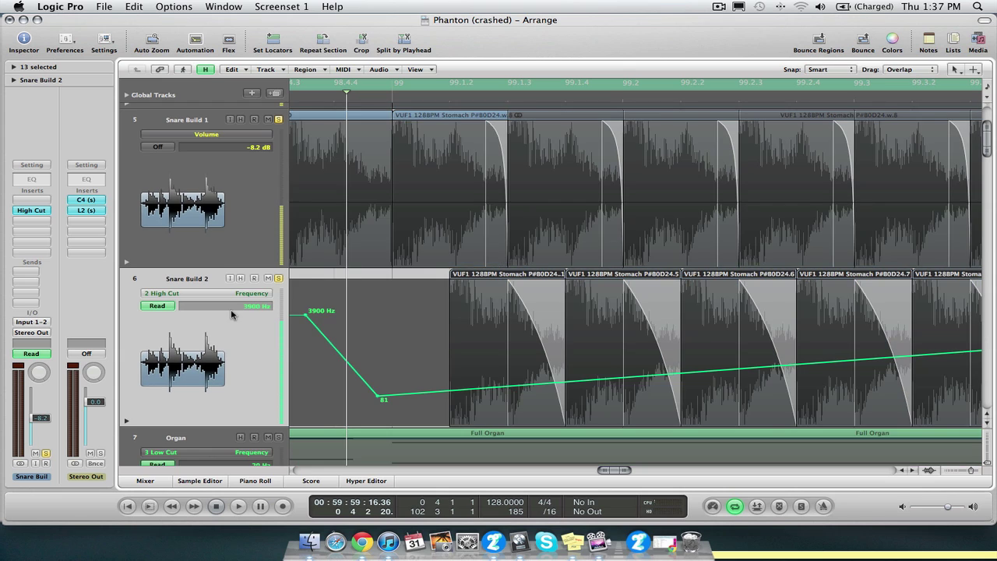
scroll(471, 321, right, 5)
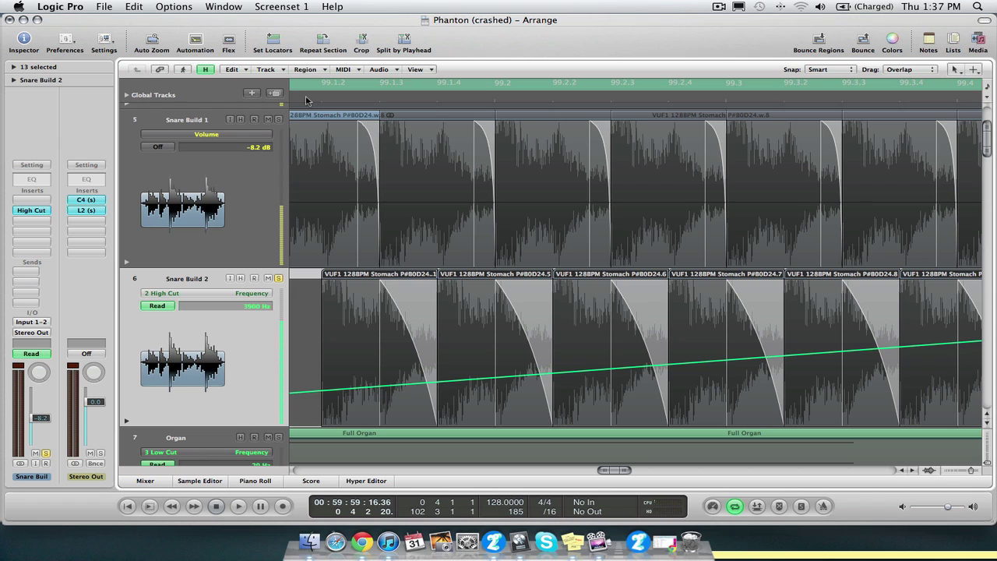
Replay the filtered snare build from bar 99, hide the automation, and stop playback with the playhead back at the project start.
double_click(306, 100)
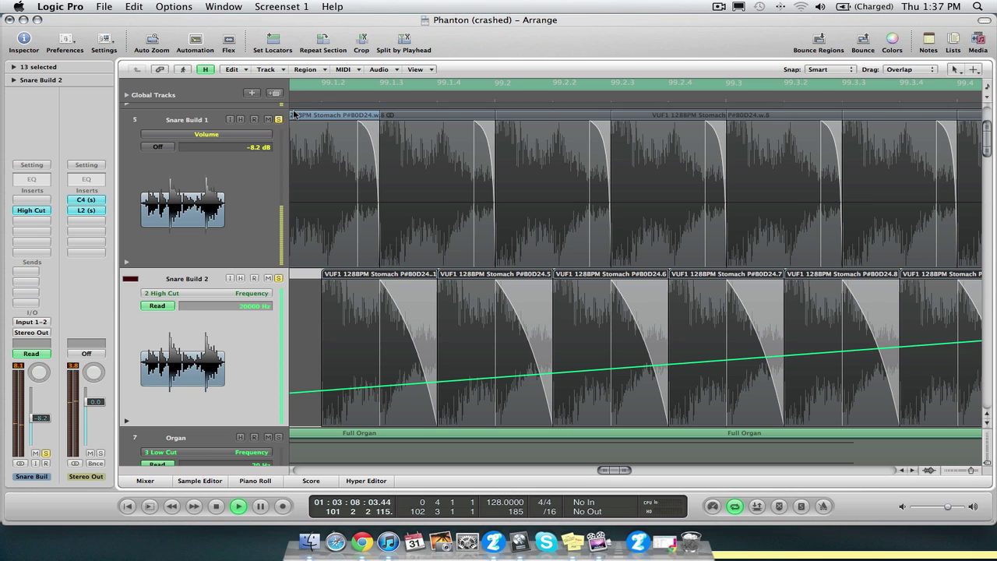
click(307, 100)
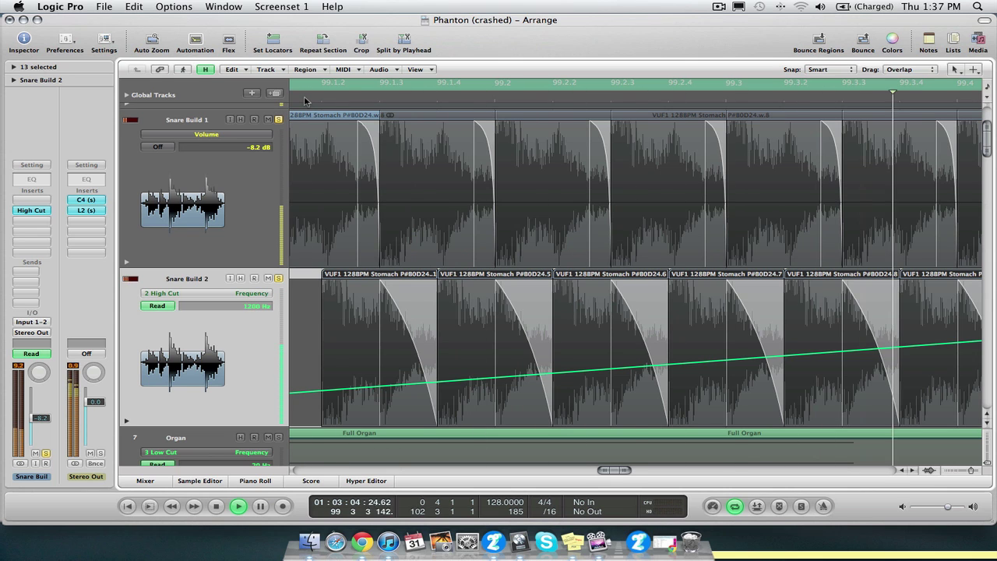
key(a)
key(super+Left)
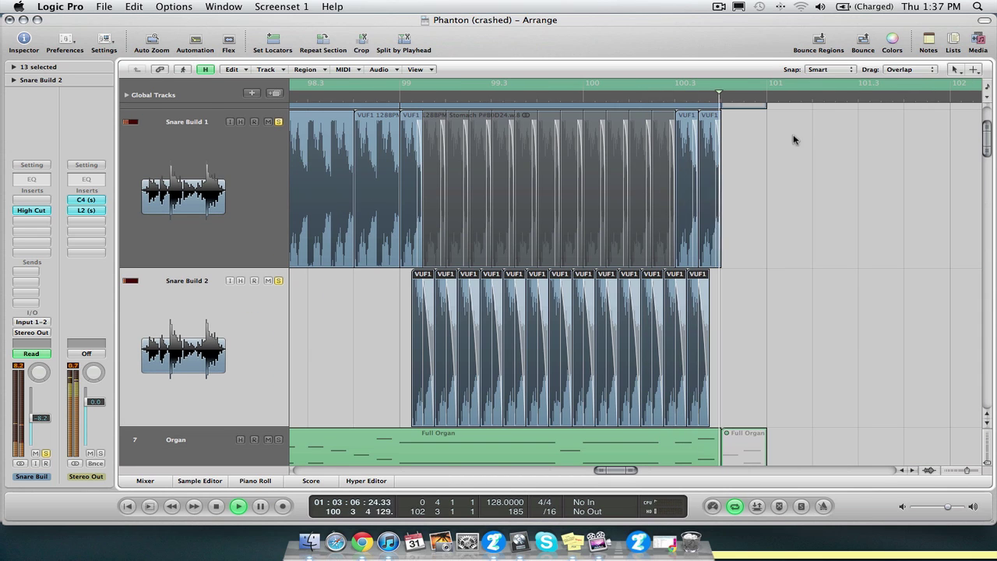
key(space)
key(Return)
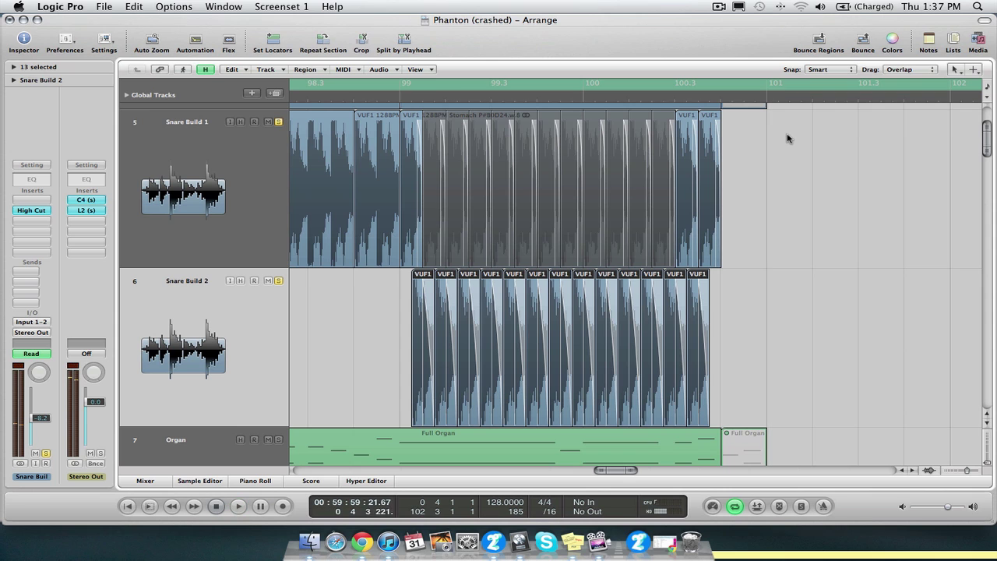
Look over the second breakdown's layers, ending on the Squelchy to Drop tracks between bars 84 and 101.
ctrl+alt+click(394, 272)
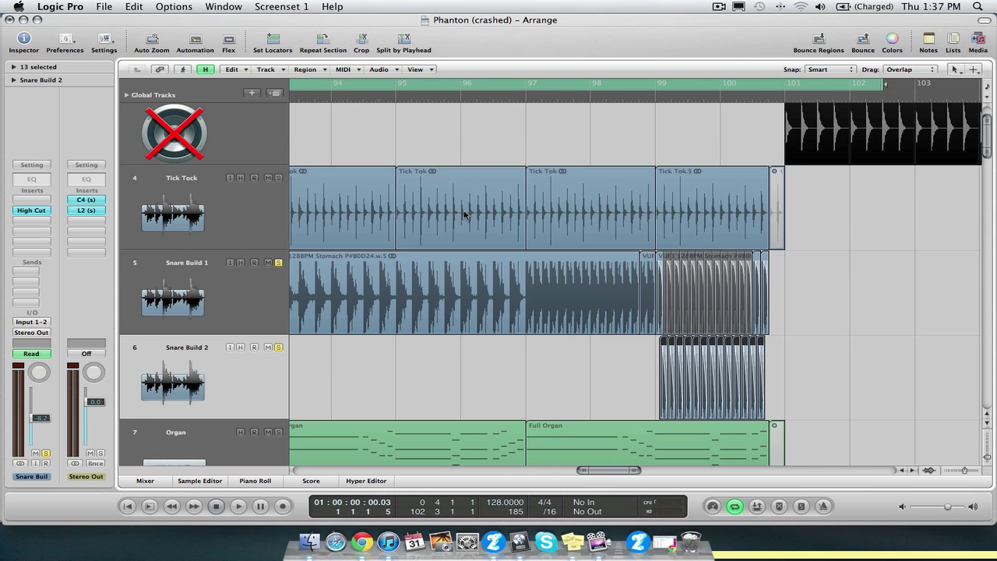
ctrl+alt+click(467, 216)
ctrl+alt+click(508, 304)
ctrl+alt+click(526, 220)
scroll(526, 220, down, 20)
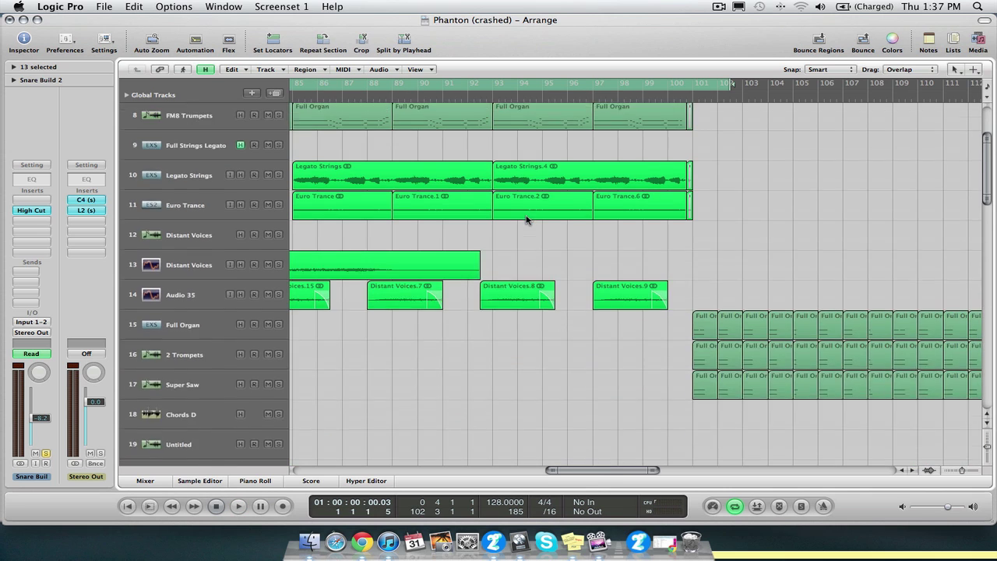
scroll(525, 220, down, 5)
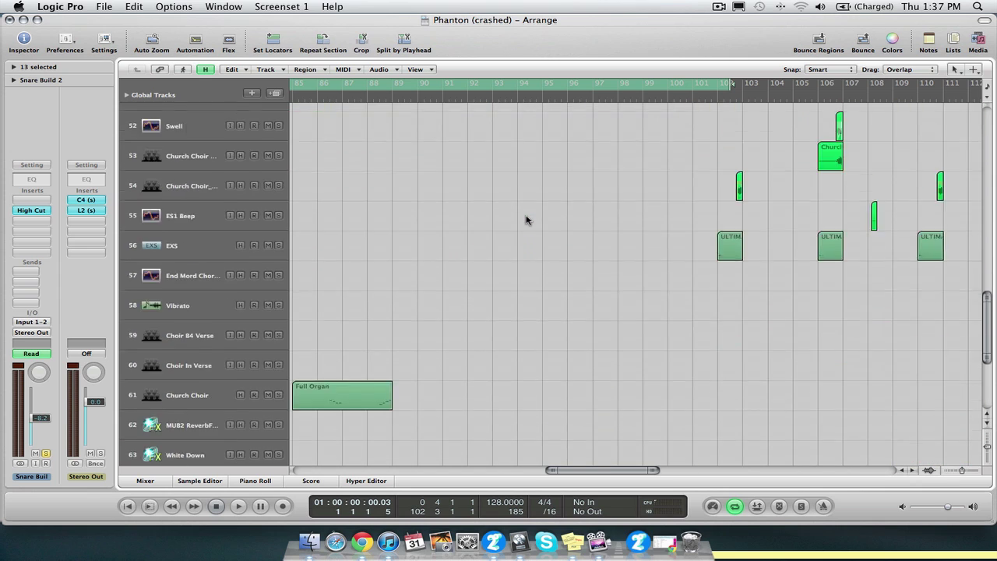
scroll(526, 221, up, 10)
ctrl+alt+click(525, 220)
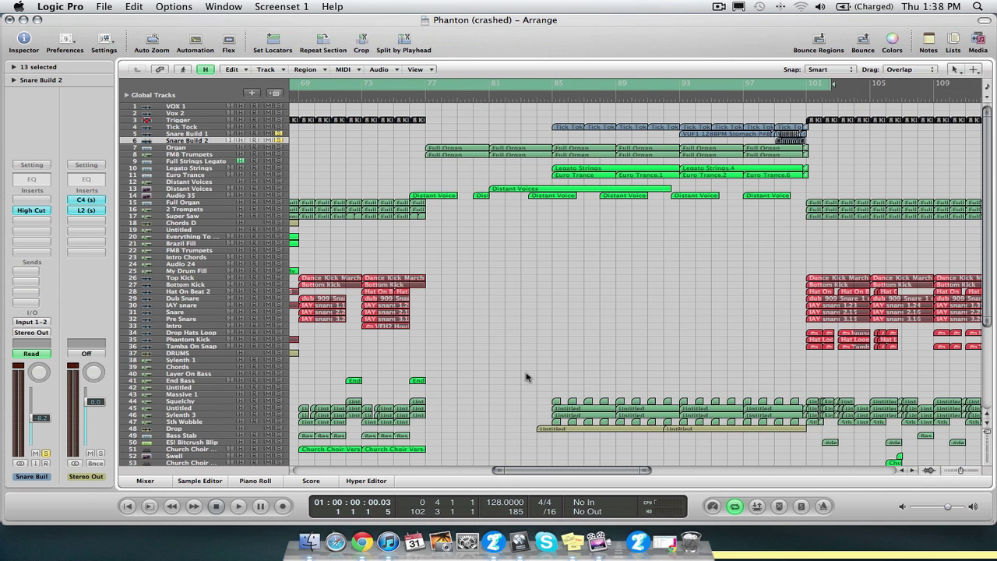
scroll(515, 362, down, 5)
drag(504, 298, 855, 414)
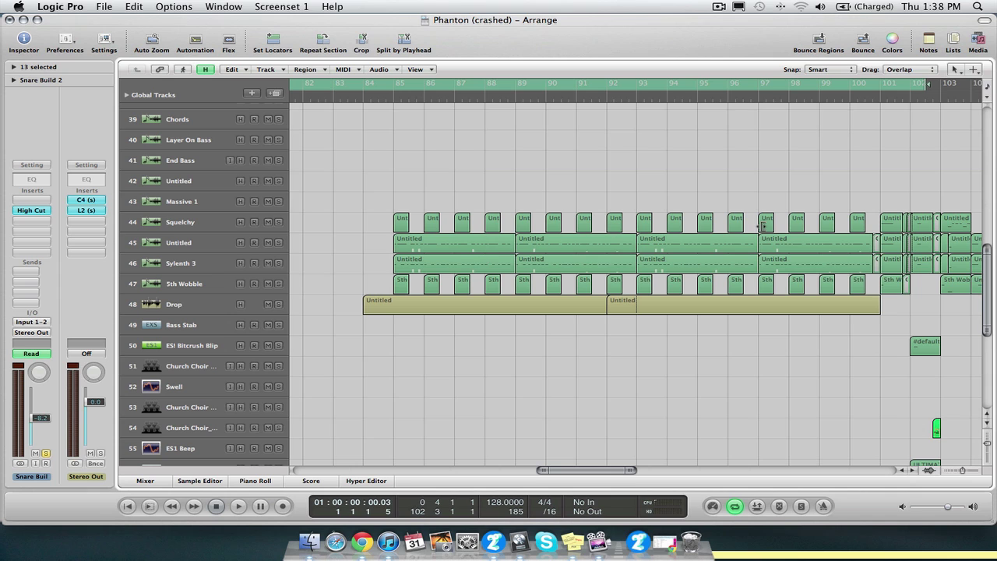
drag(355, 205, 939, 343)
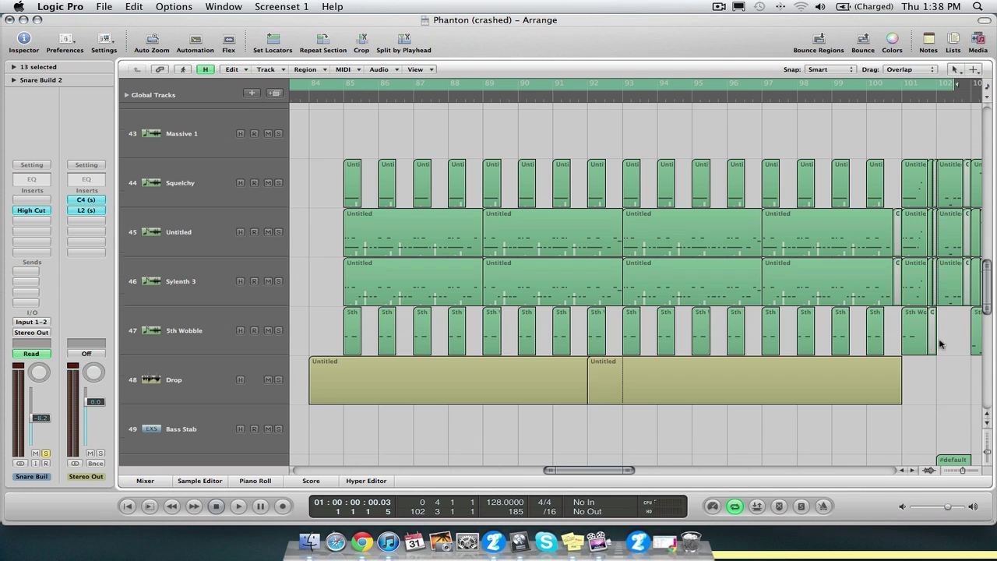
Show the Drop track's High Cut frequency automation and listen to the track soloed from bar 85.
click(173, 380)
key(a)
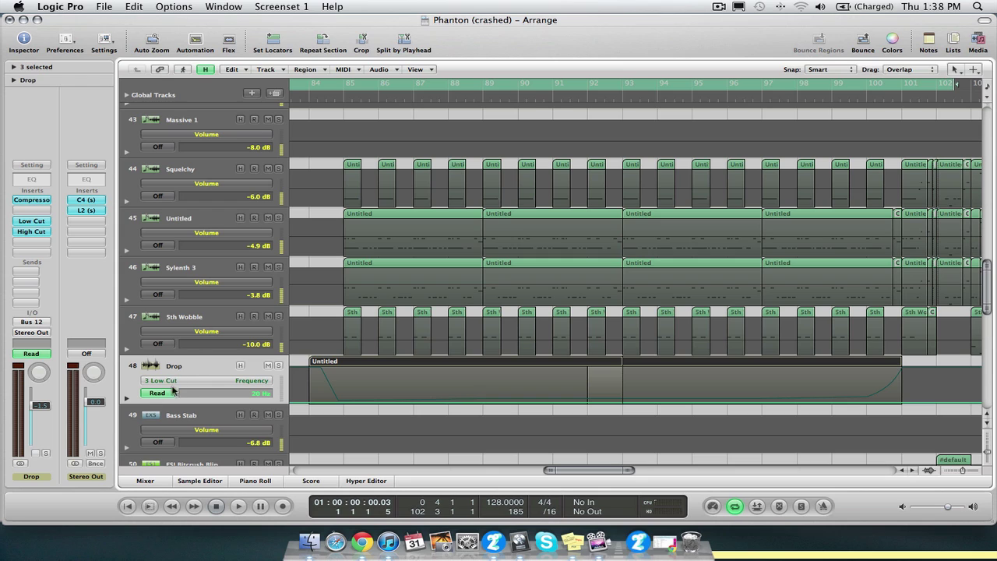
click(190, 380)
click(212, 393)
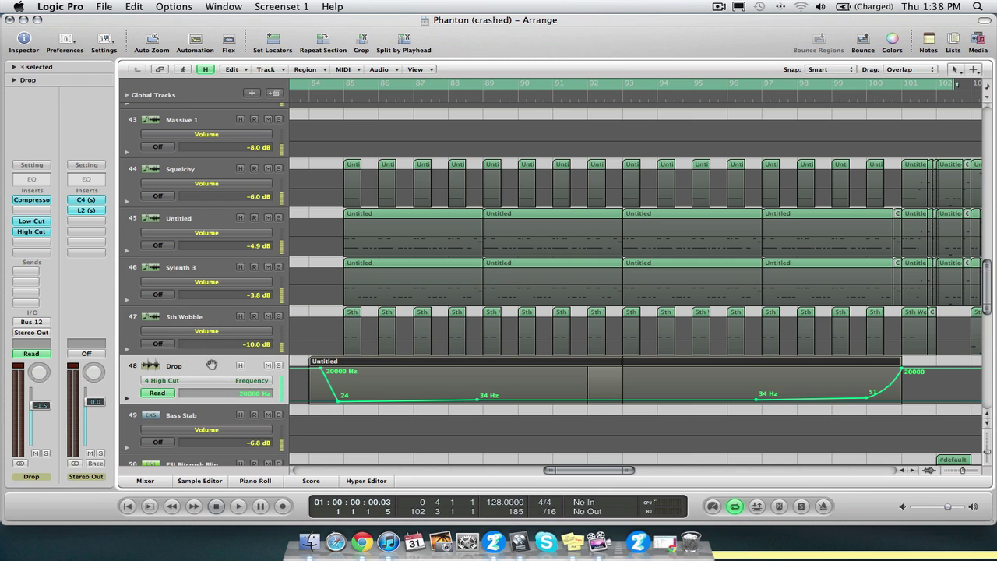
double_click(343, 101)
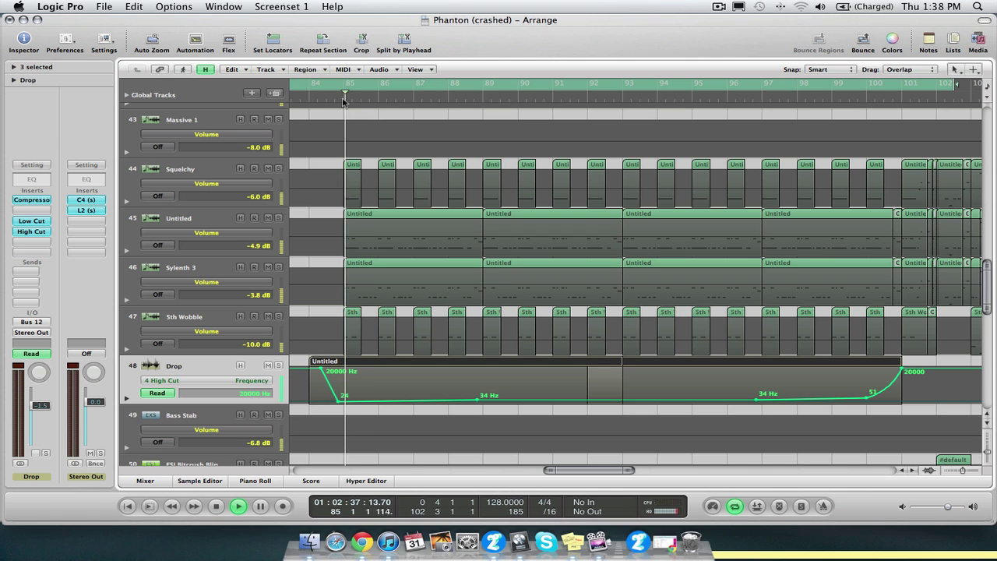
click(279, 367)
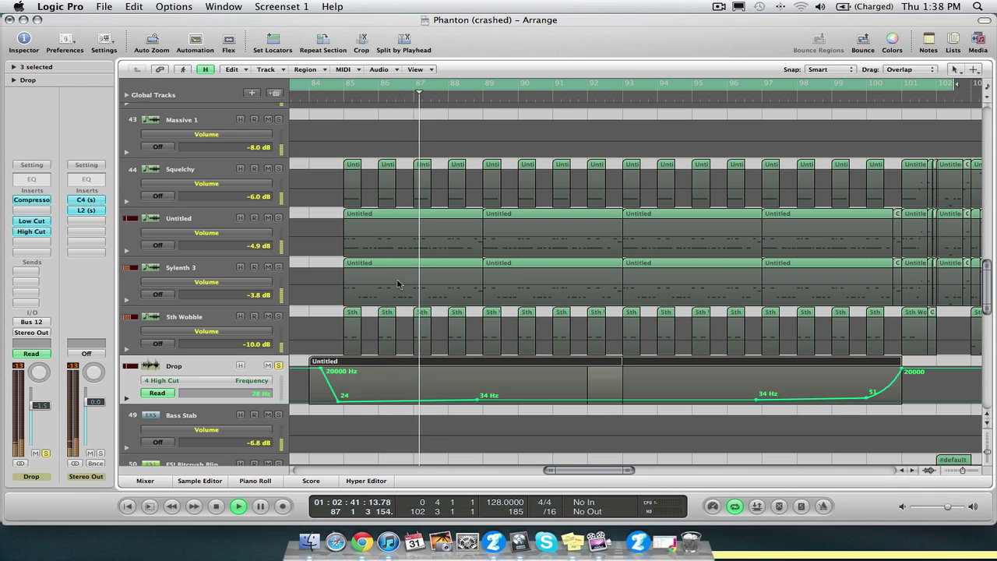
Compare how the Drop track's High Cut filtering sounds from about bars 99, 85 and 95.
click(835, 97)
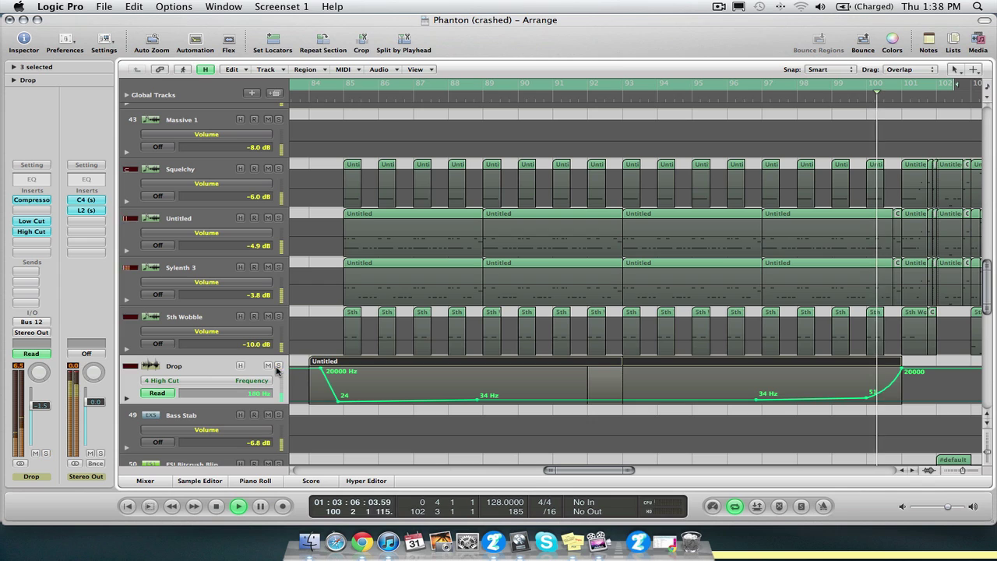
click(341, 100)
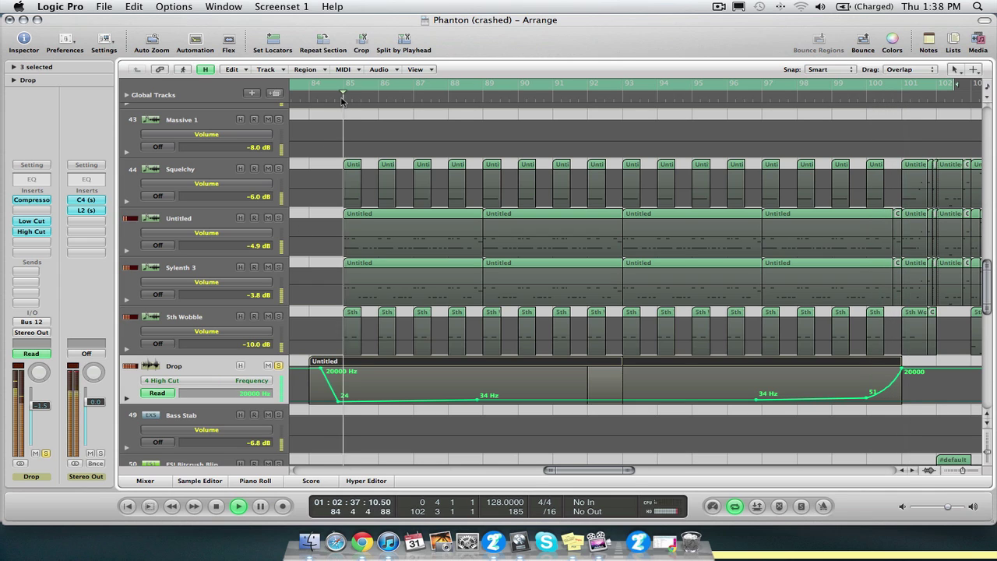
click(684, 98)
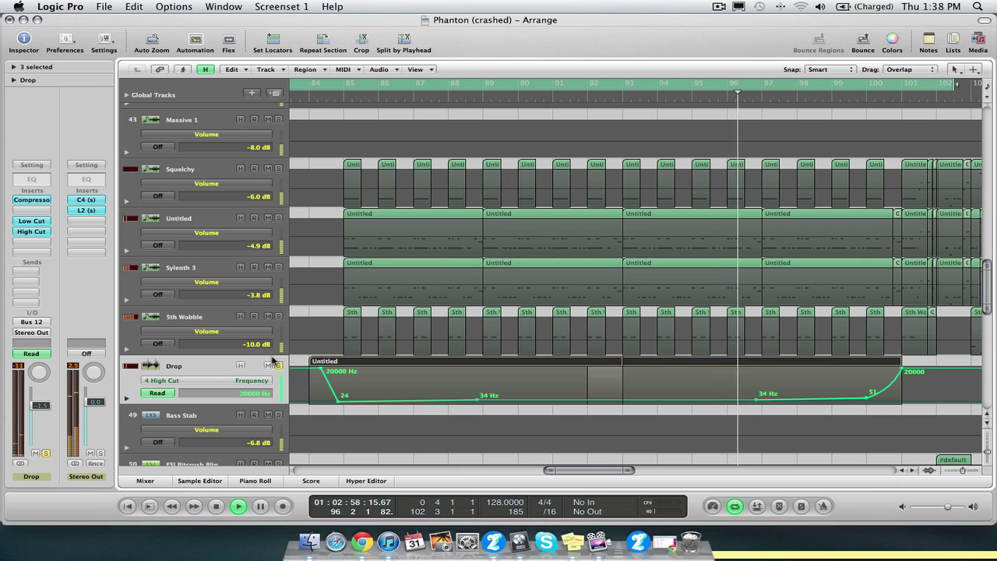
Solo the synth layers from track 42 to 5th Wobble without the Drop track and play from about bar 97.
key(space)
drag(278, 366, 272, 106)
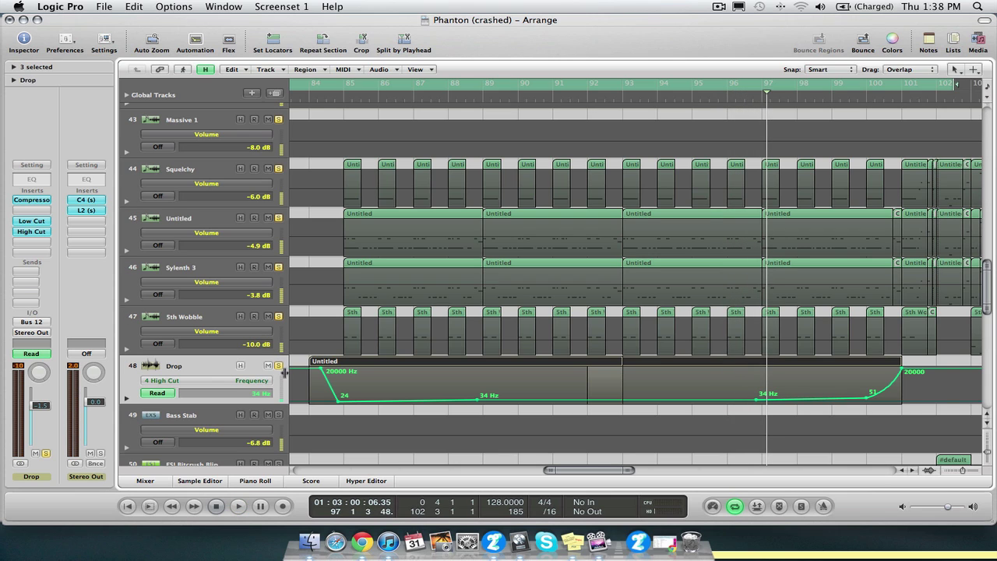
click(786, 102)
key(space)
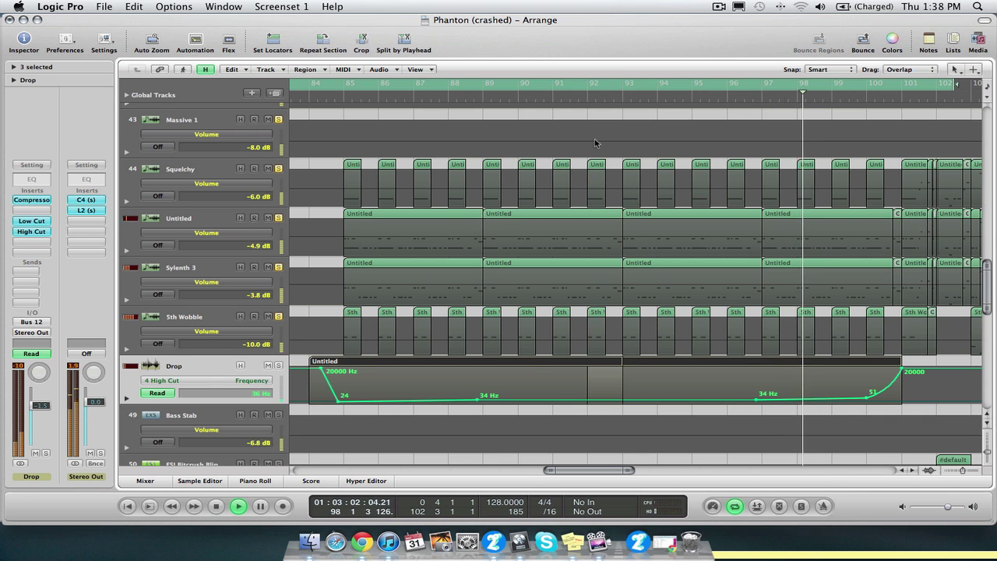
Turn off solo on the Snare Build 1 and Snare Build 2 tracks.
scroll(528, 159, up, 1)
scroll(528, 159, up, 3)
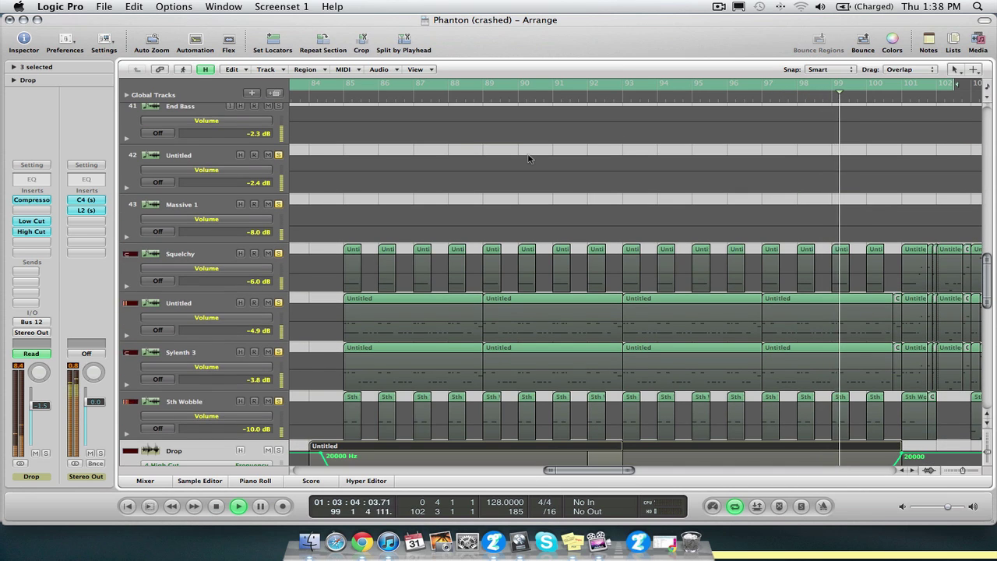
scroll(528, 159, up, 10)
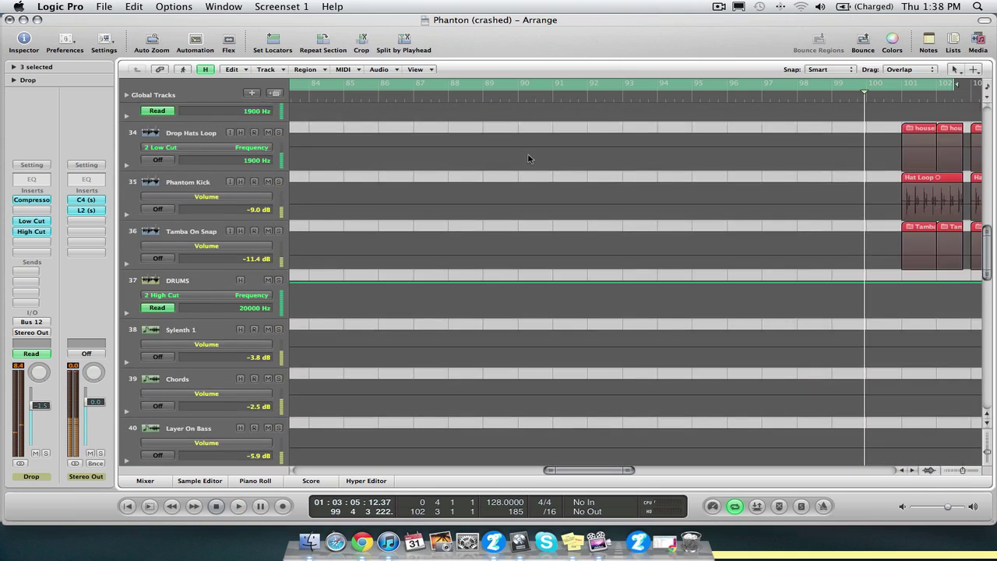
scroll(528, 159, up, 15)
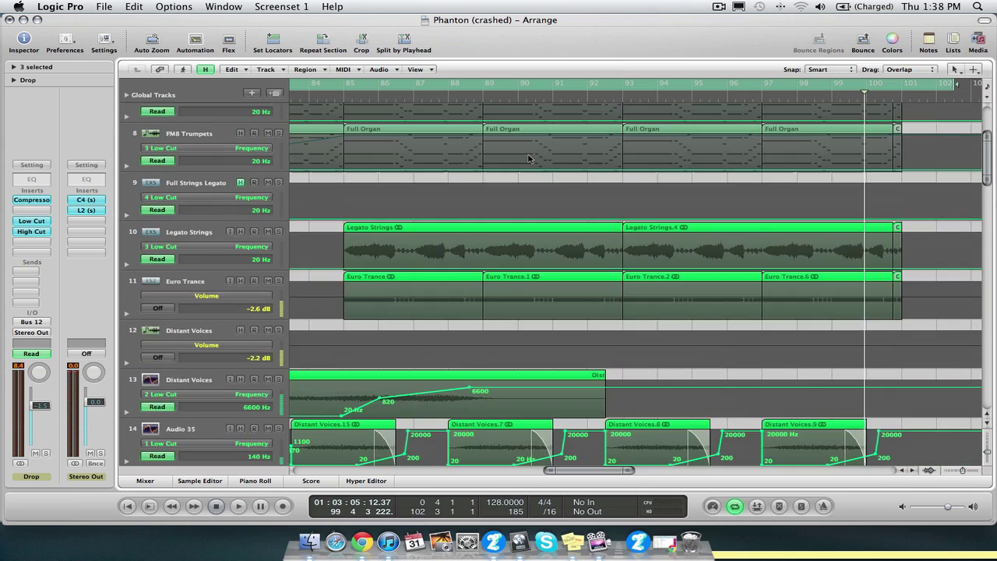
scroll(528, 159, up, 2)
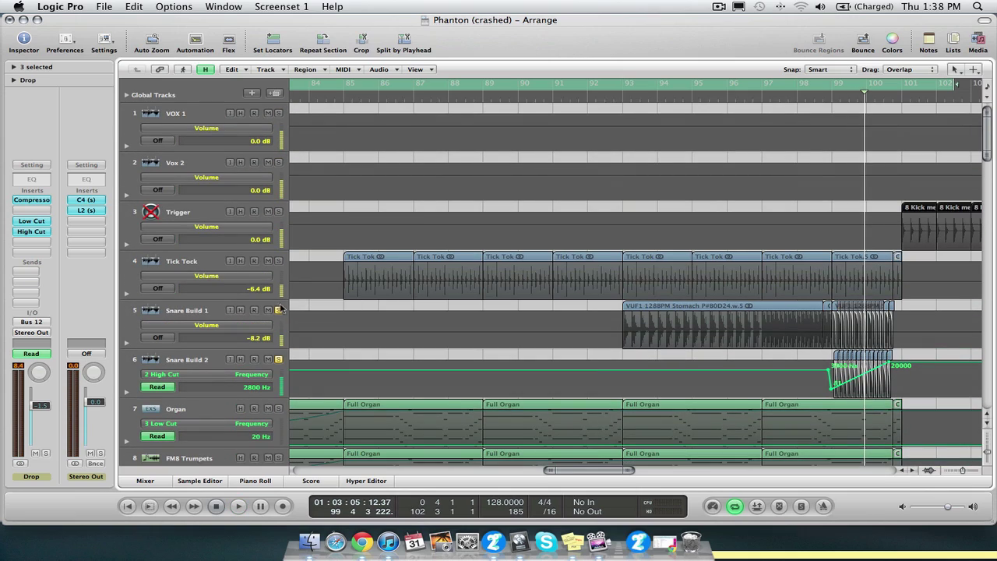
click(278, 310)
click(280, 361)
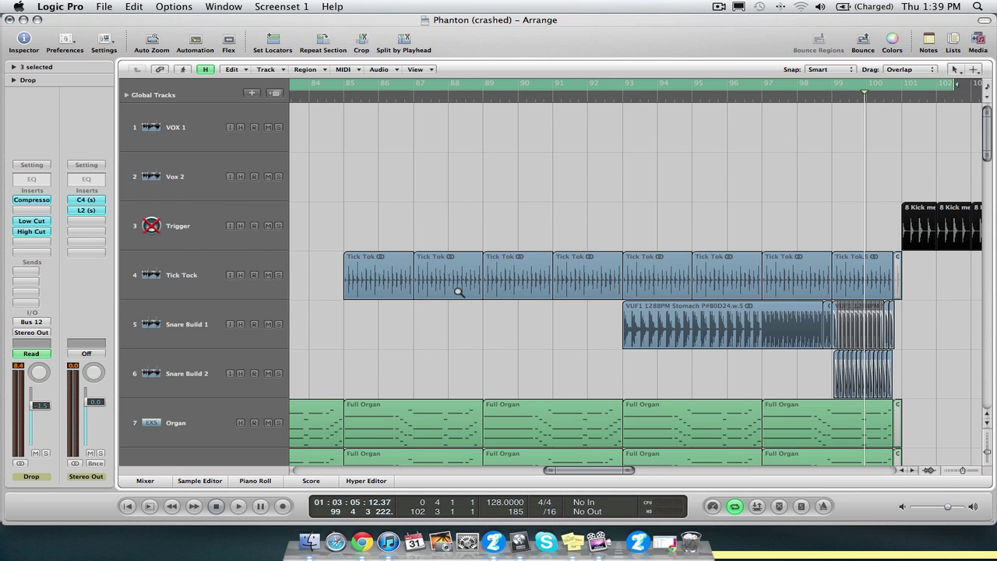
Hide the automation, zoom in on the Squelchy to Drop tracks, and play them soloed from about bar 95.
scroll(460, 292, down, 20)
scroll(466, 296, up, 6)
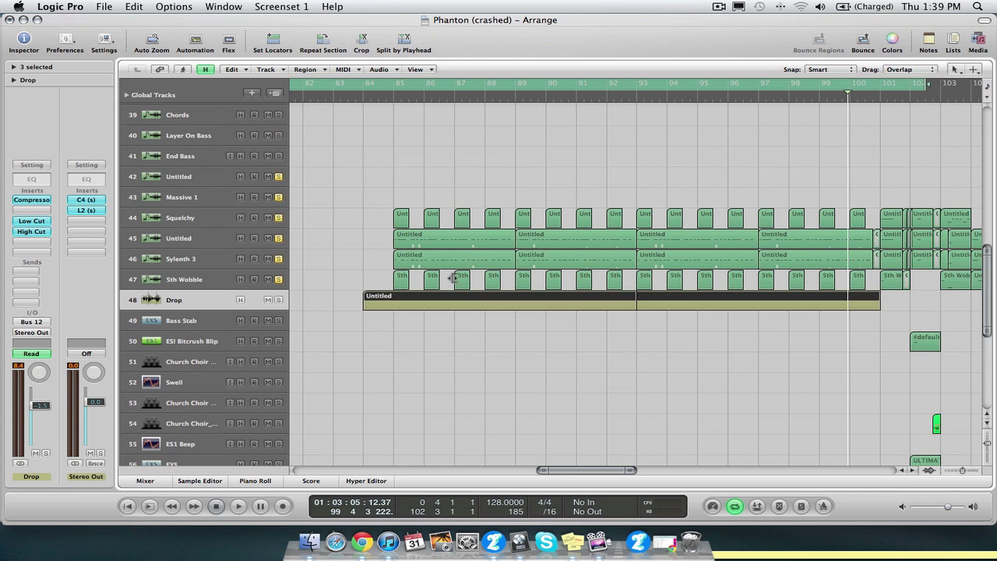
drag(363, 203, 983, 366)
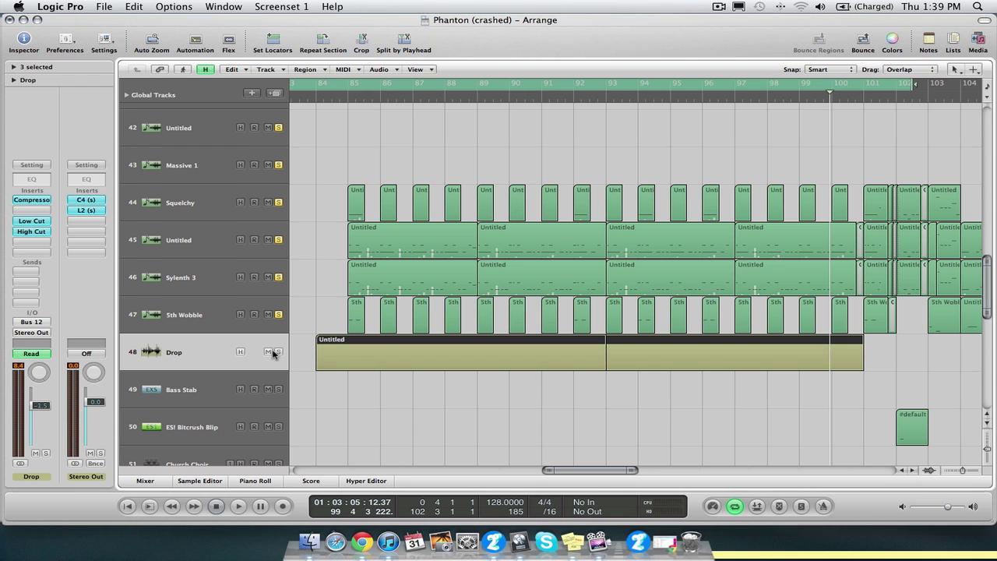
click(679, 97)
key(space)
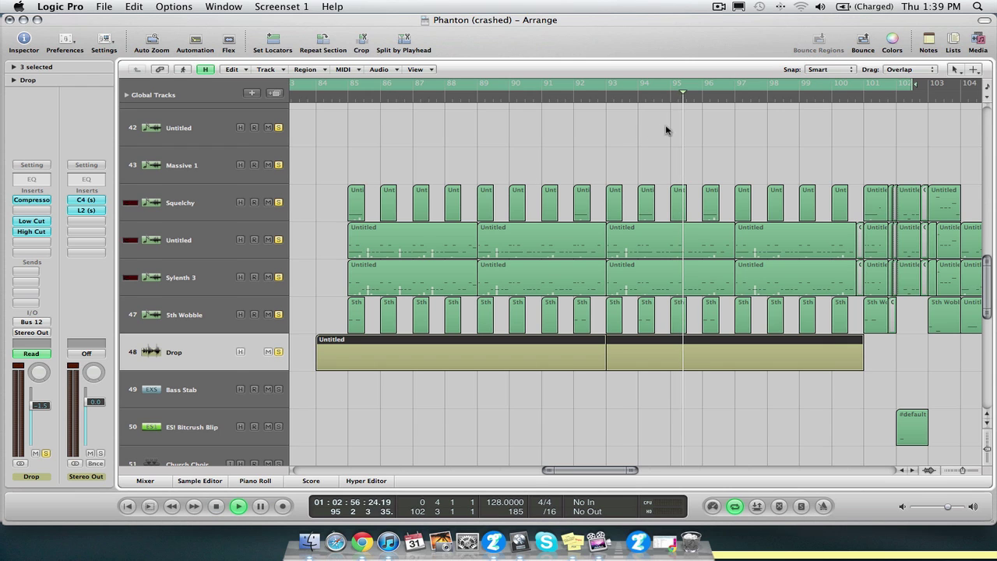
Show the automation and raise the Drop track's High Cut frequency to 690 Hz at bar 100 and 2500 Hz between bars 89 and 97.
key(a)
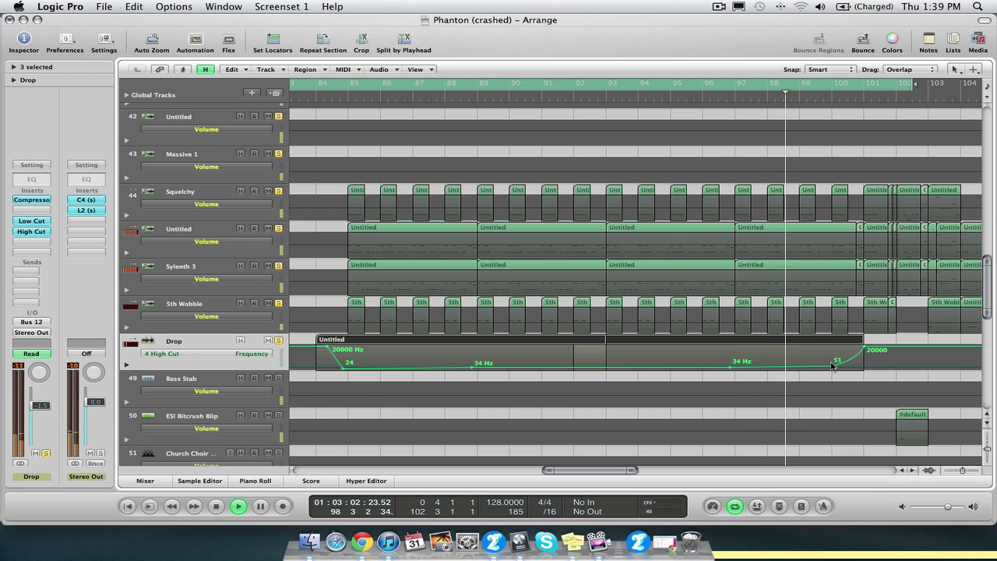
mouse_move(832, 363)
mouse_down()
mouse_move(832, 347)
mouse_move(896, 386)
mouse_move(833, 366)
mouse_up()
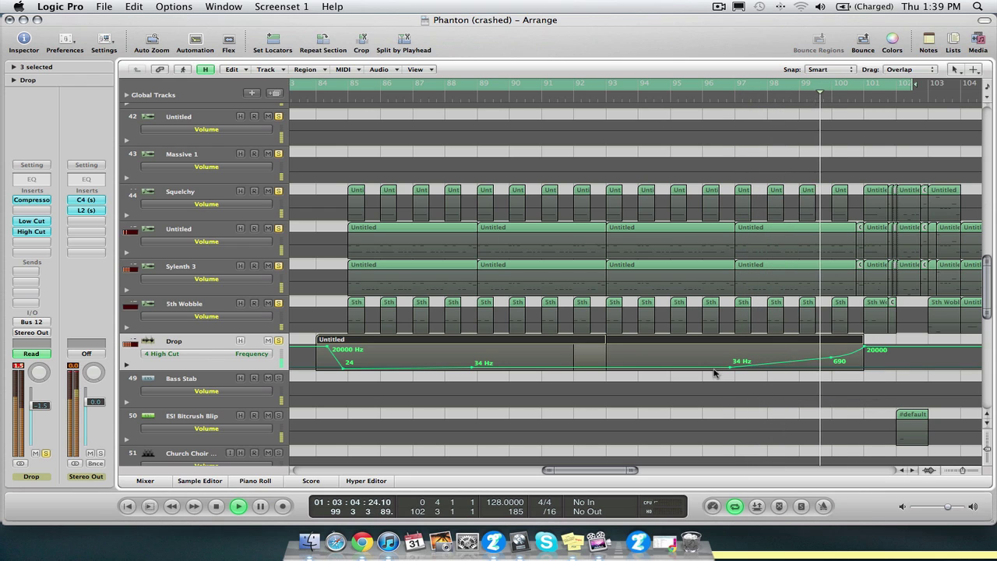
drag(653, 366, 657, 357)
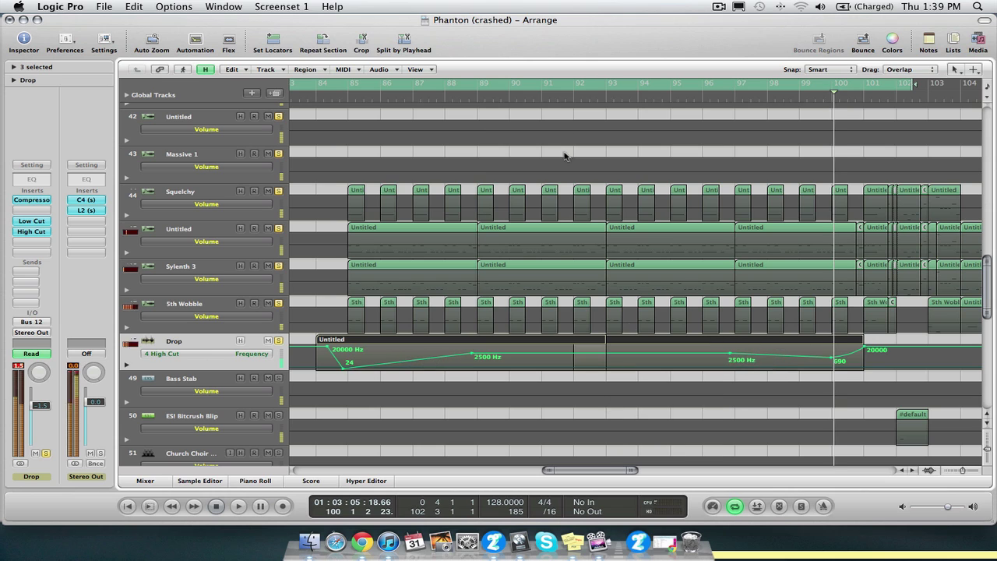
Listen to the layers with the raised High Cut from about bar 89, and return the playhead to the project start.
click(471, 95)
key(space)
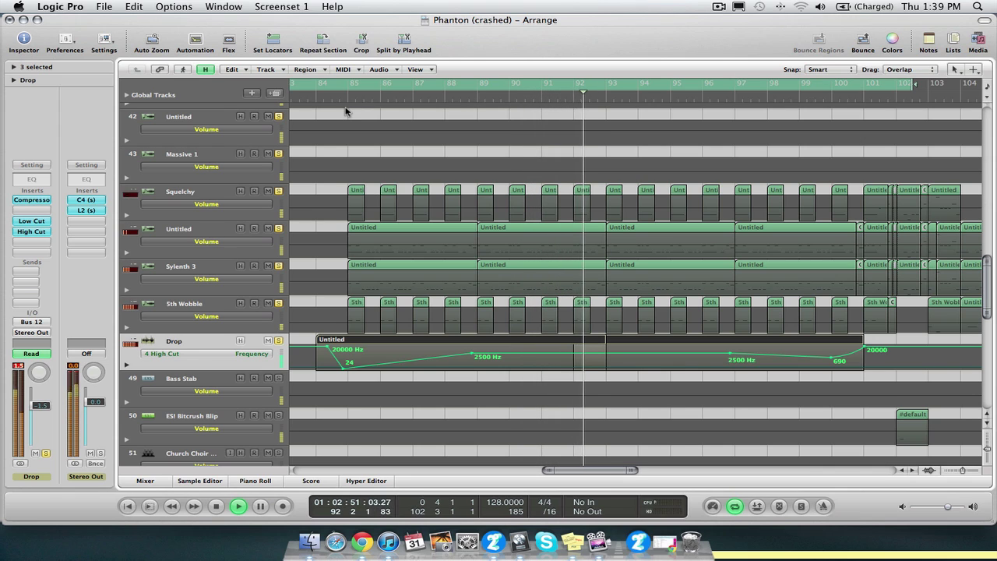
key(space)
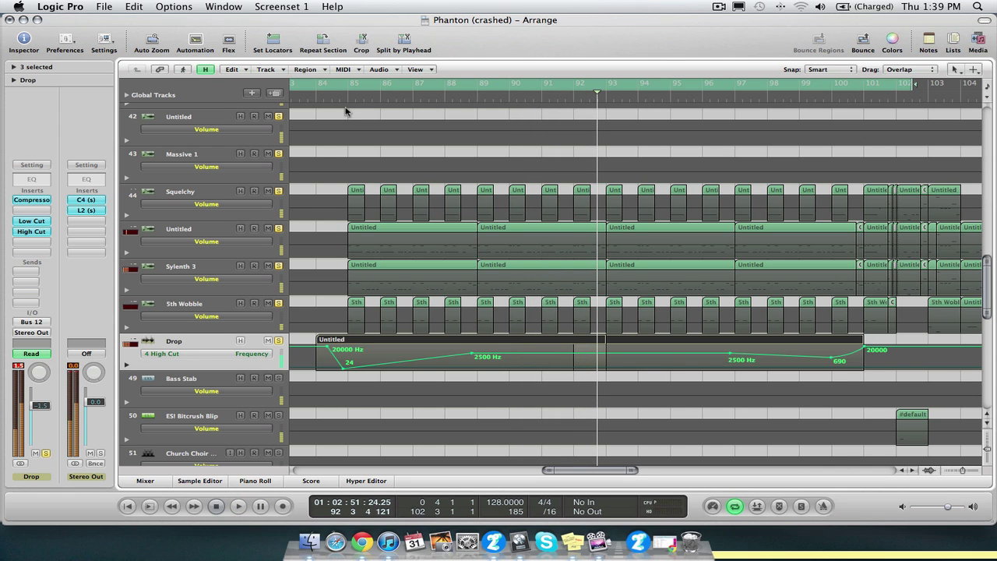
key(Return)
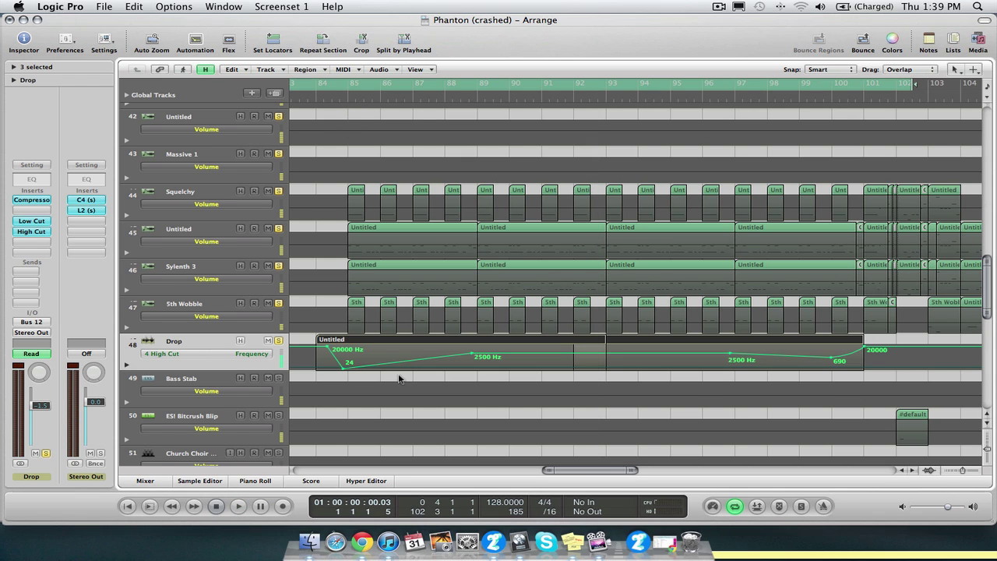
Hide the automation, zoom out, and select the Squelchy to Drop regions in the second breakdown and in bars 16 to 33 for comparison.
key(a)
key(z)
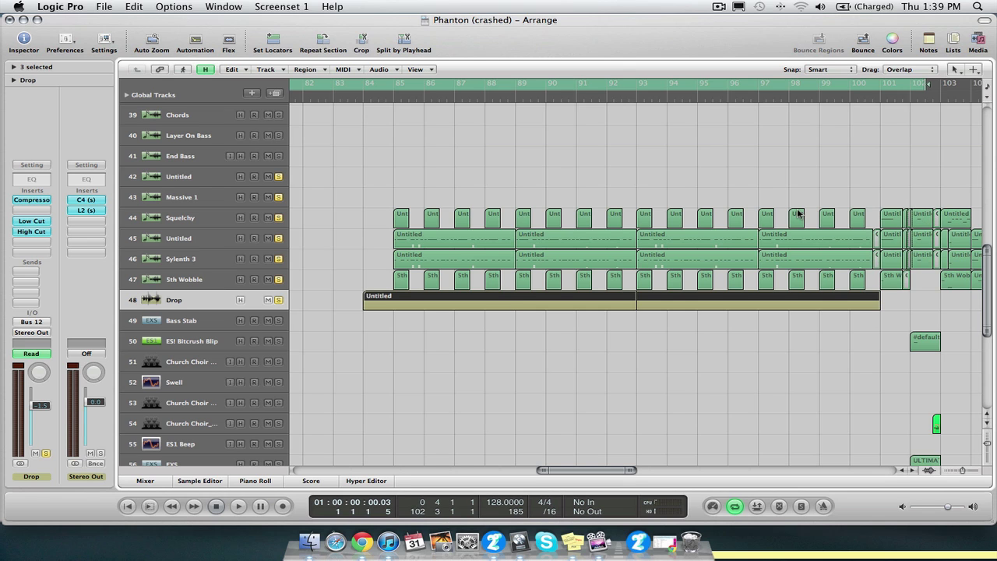
ctrl+alt+click(624, 155)
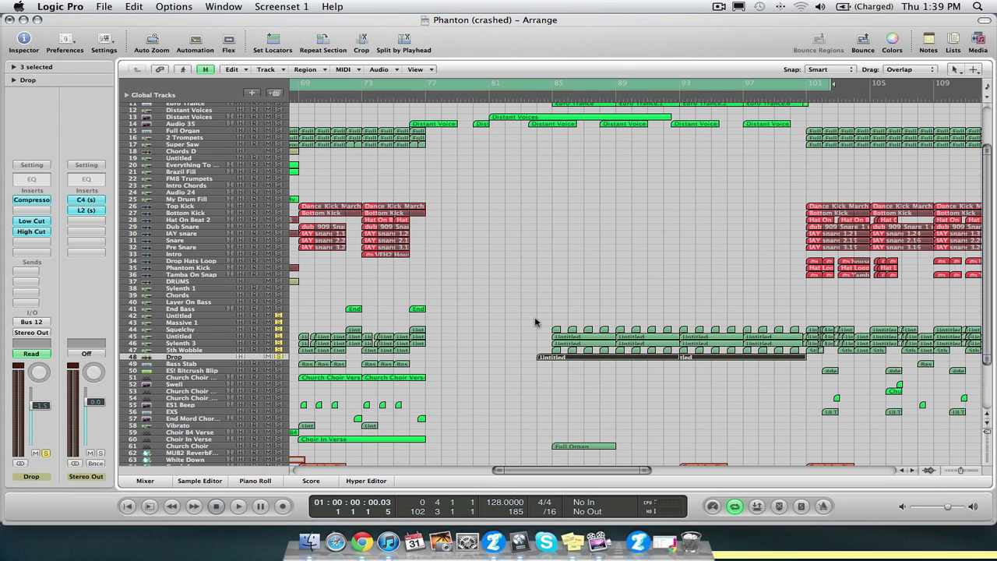
drag(534, 321, 792, 375)
key(Return)
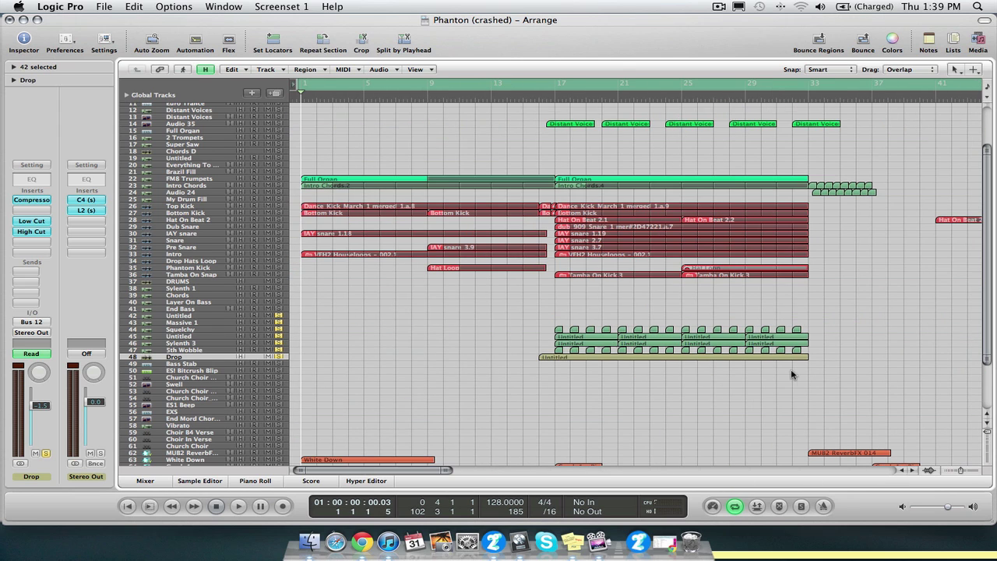
drag(501, 306, 713, 389)
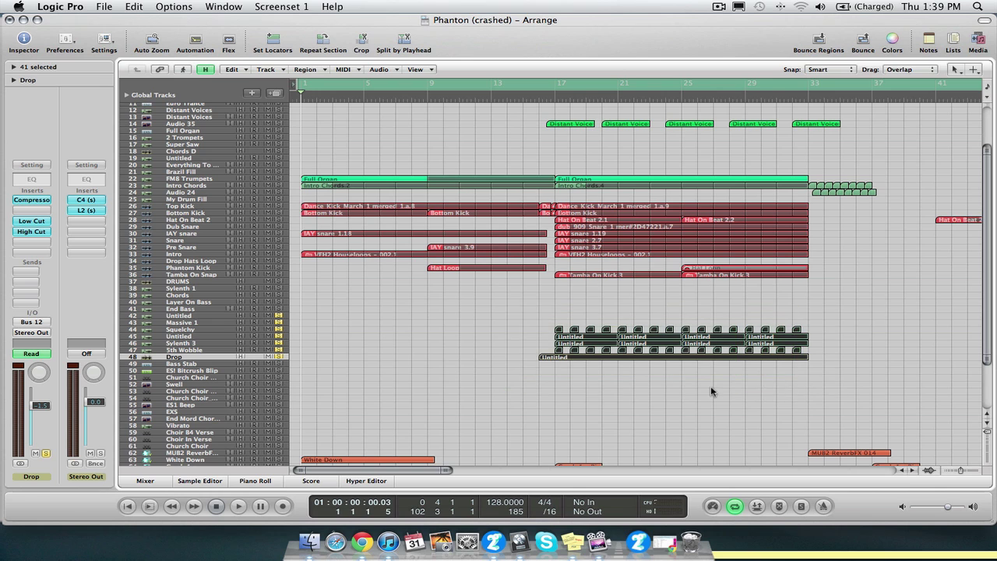
Go back to the second breakdown and zoom in on its effects regions from Crash 1 to CROWD "GO" between bars 93 and 101.
scroll(716, 385, right, 5)
scroll(717, 390, right, 10)
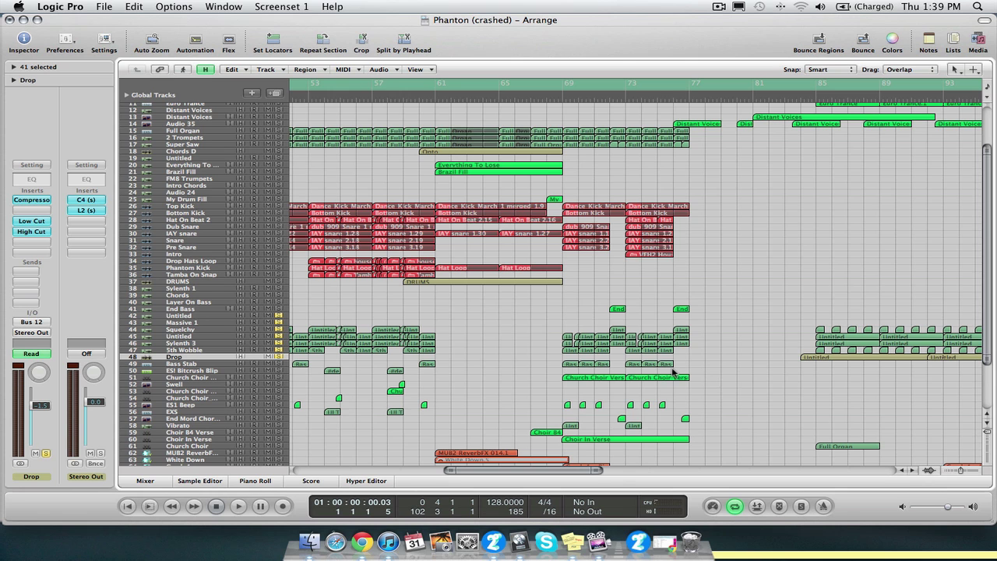
scroll(672, 372, right, 10)
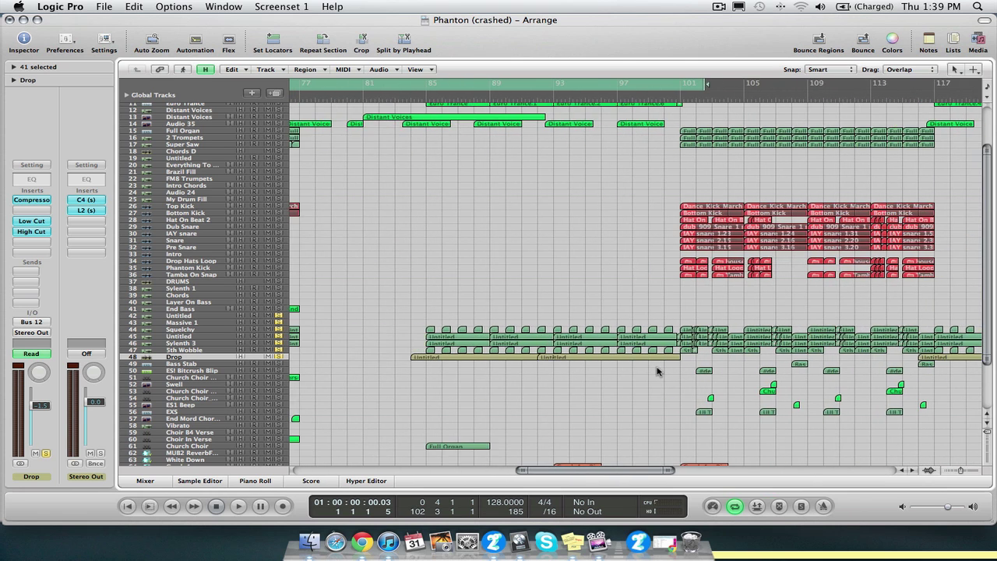
scroll(657, 371, down, 5)
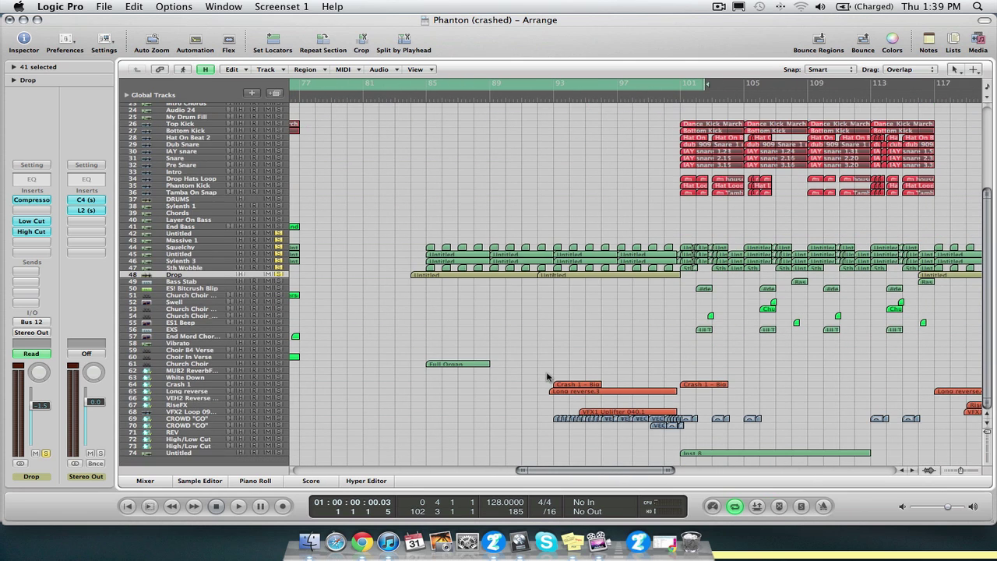
drag(528, 354, 721, 468)
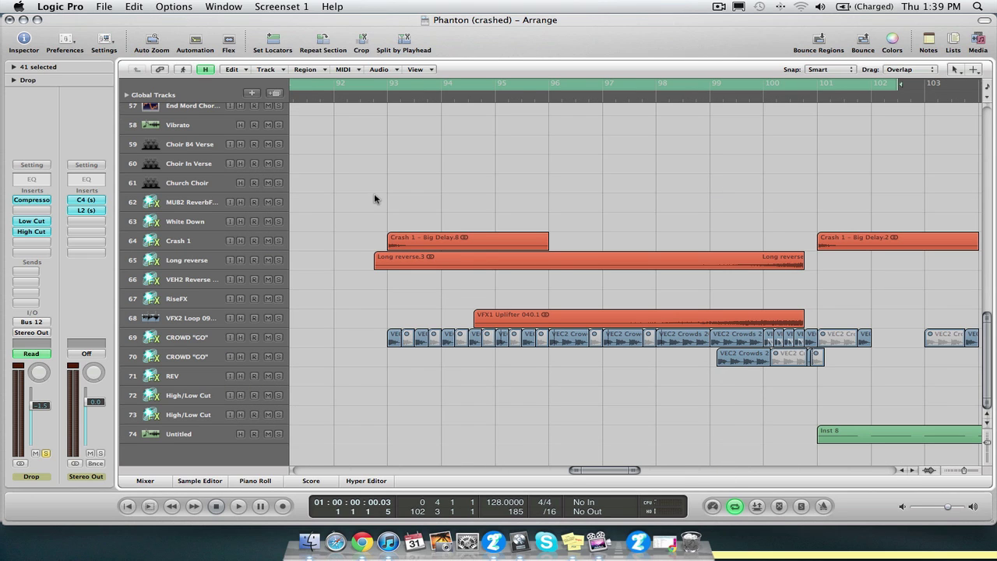
Listen to the Crash 1 track soloed from about bar 93, add the Long reverse track, and play from about bar 99.
click(417, 239)
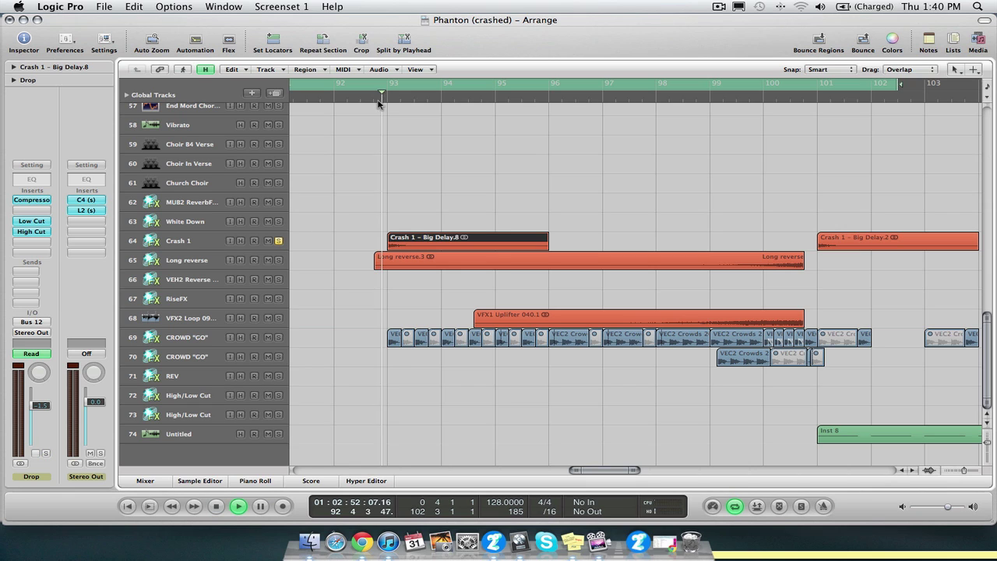
click(278, 260)
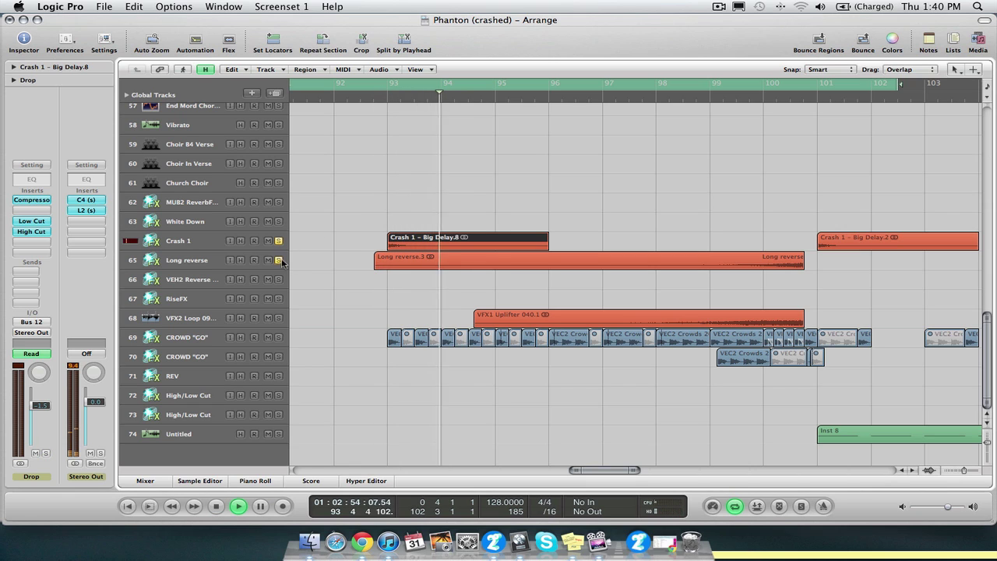
click(722, 97)
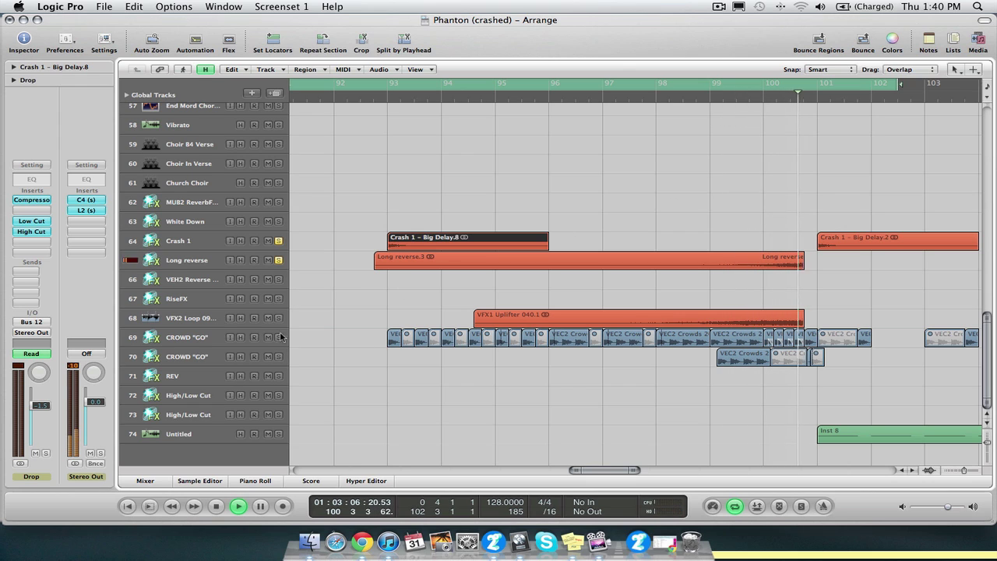
Solo only the VFX2 Loop track and listen to its uplifter from about bar 99.
key(space)
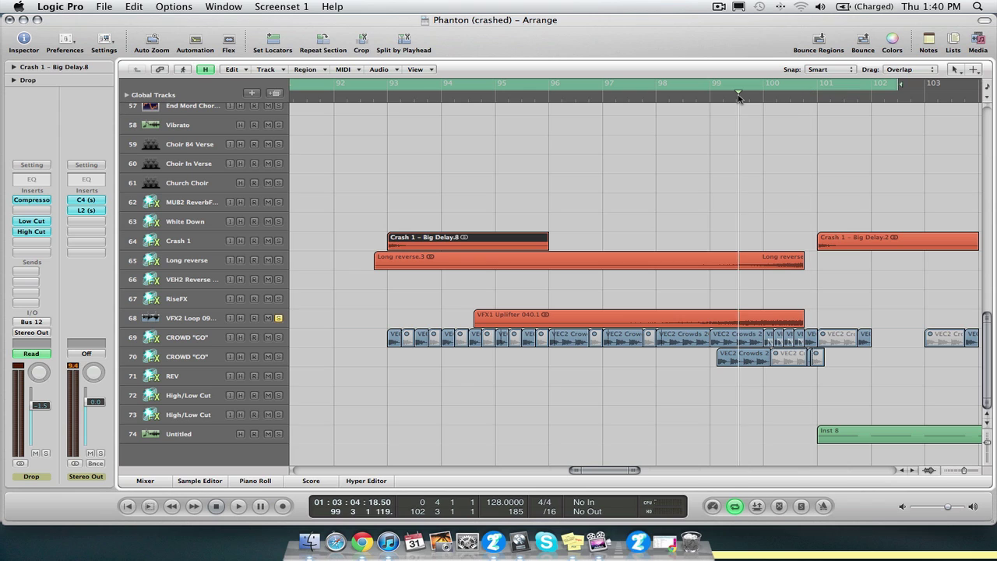
key(space)
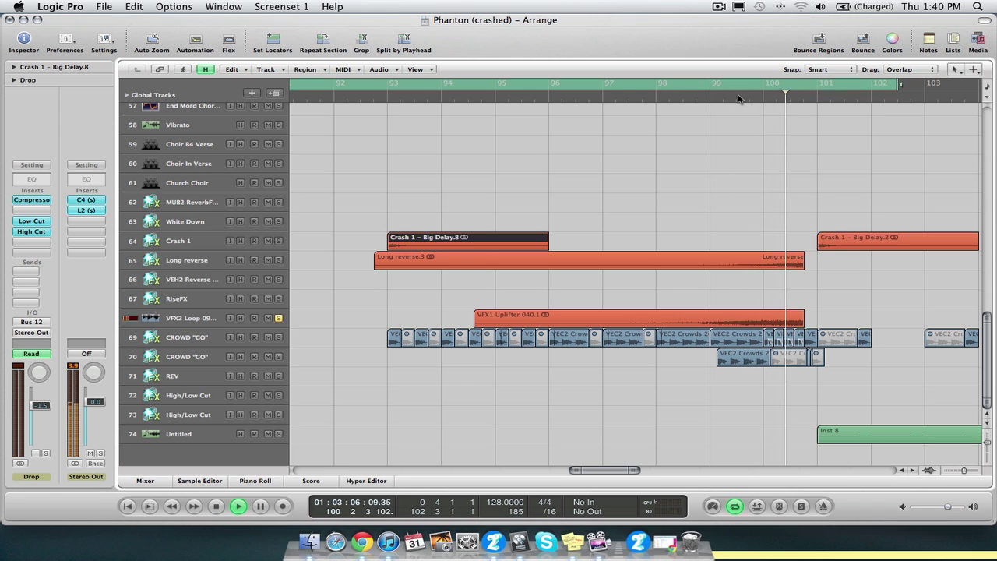
key(space)
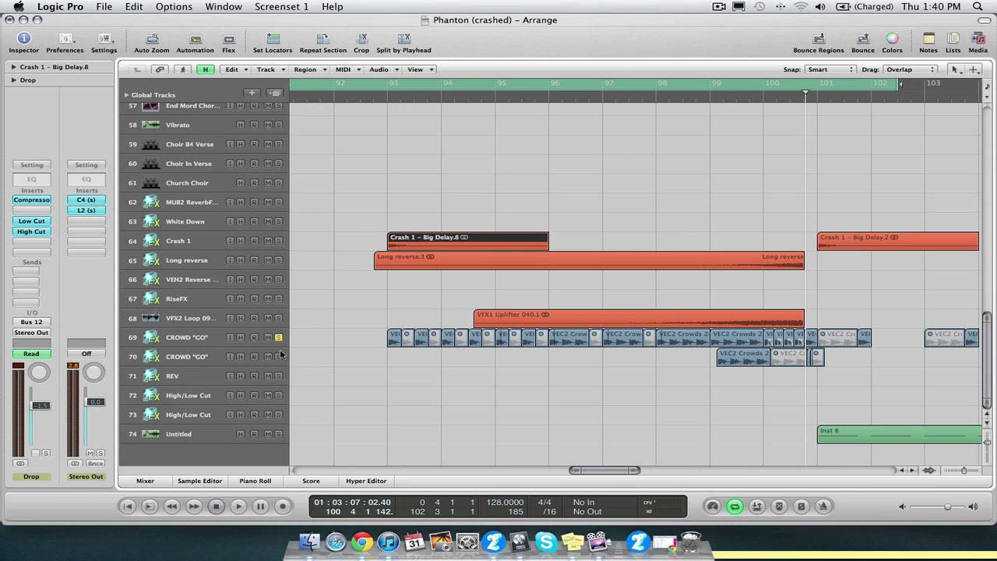
Solo both CROWD "GO" tracks and listen to the crowd shouts from bar 93 and again from about bar 100.
click(386, 96)
key(space)
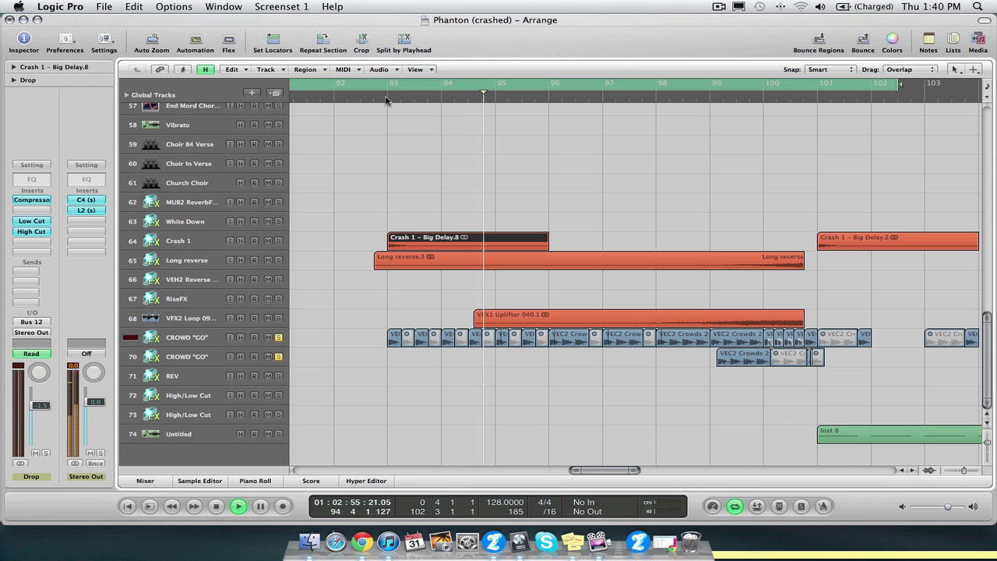
click(760, 104)
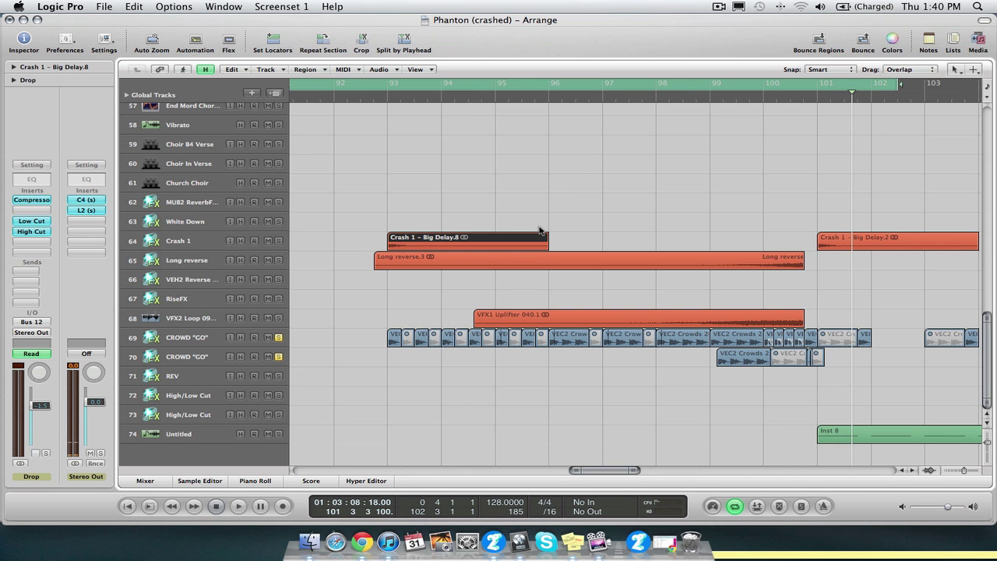
Zoom out to the whole arrangement, then zoom in on the second breakdown spanning bars 77 to 101.
scroll(539, 231, left, 1)
scroll(538, 228, up, 5)
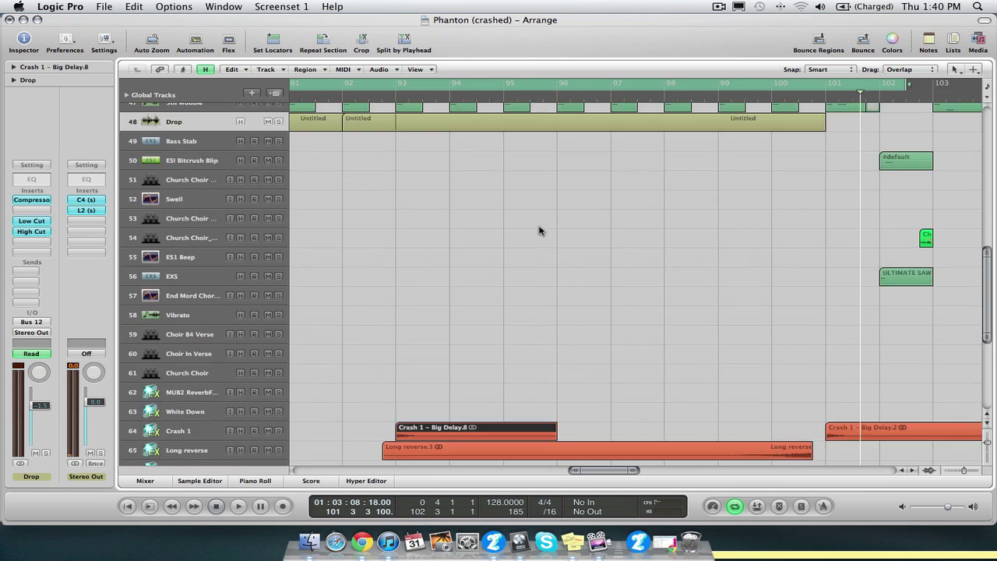
scroll(537, 226, down, 5)
ctrl+alt+click(548, 195)
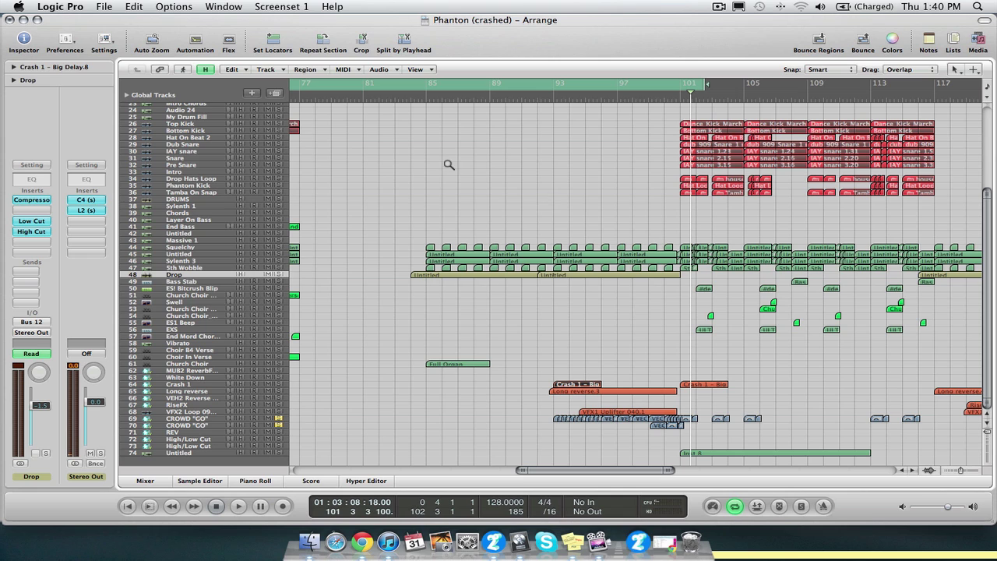
ctrl+alt+click(448, 164)
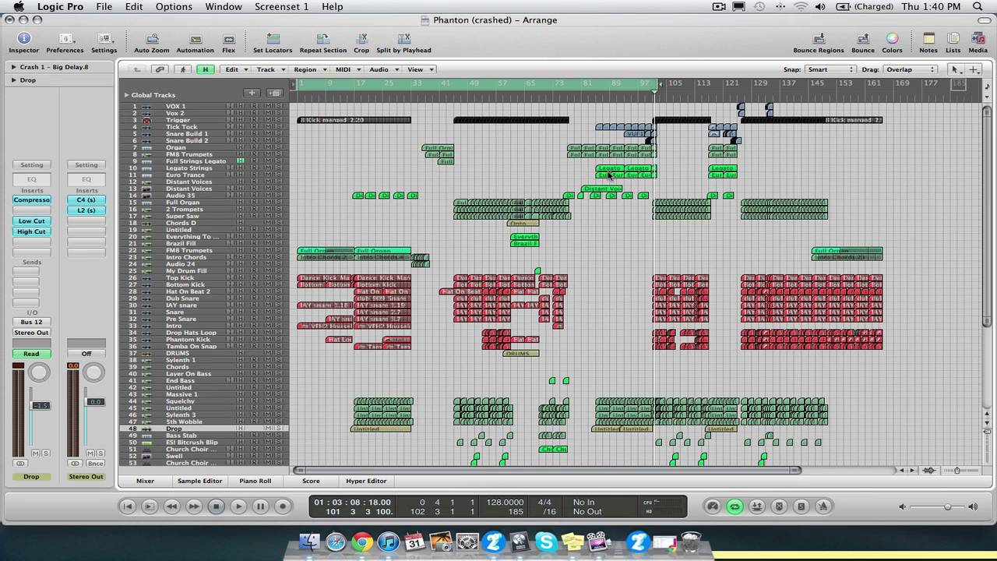
scroll(596, 216, down, 10)
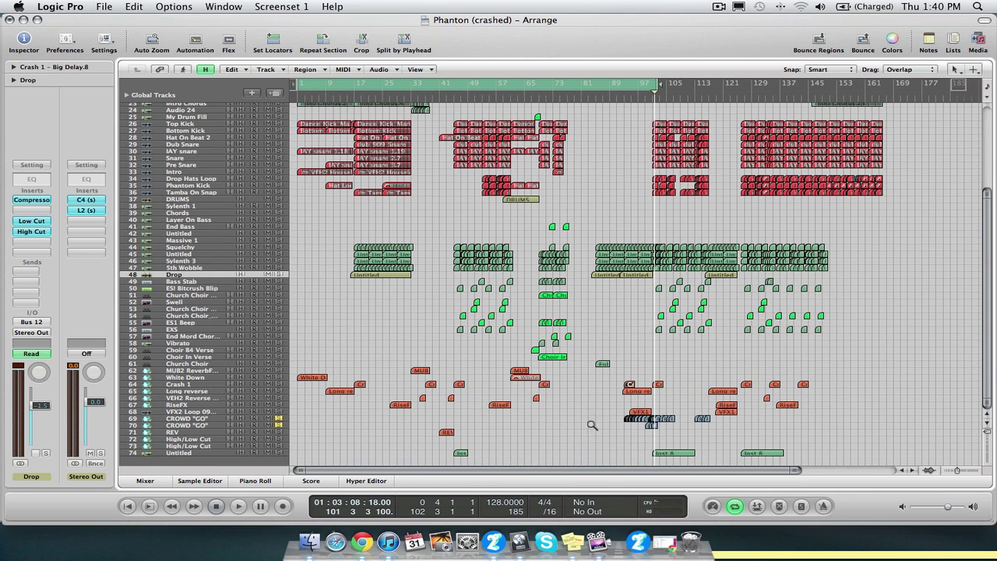
drag(569, 454, 692, 81)
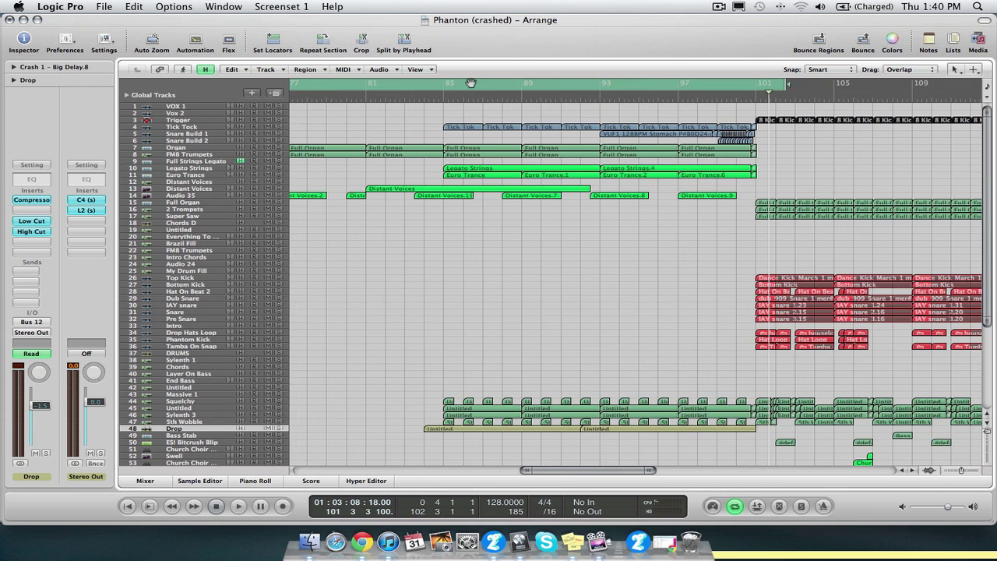
scroll(470, 84, left, 5)
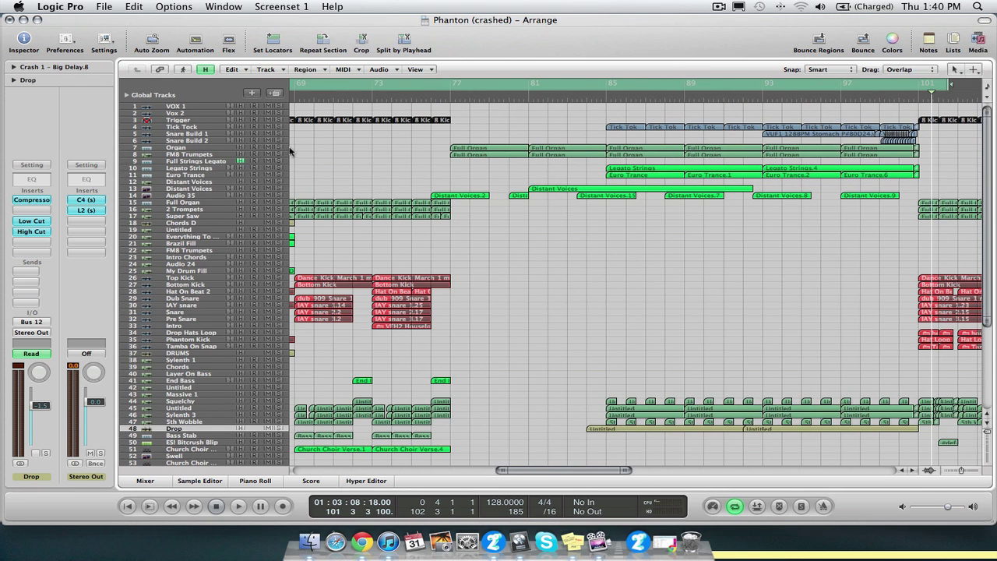
Play the second breakdown with all tracks audible from about bar 76 and follow its layers down to the effects tracks.
double_click(438, 99)
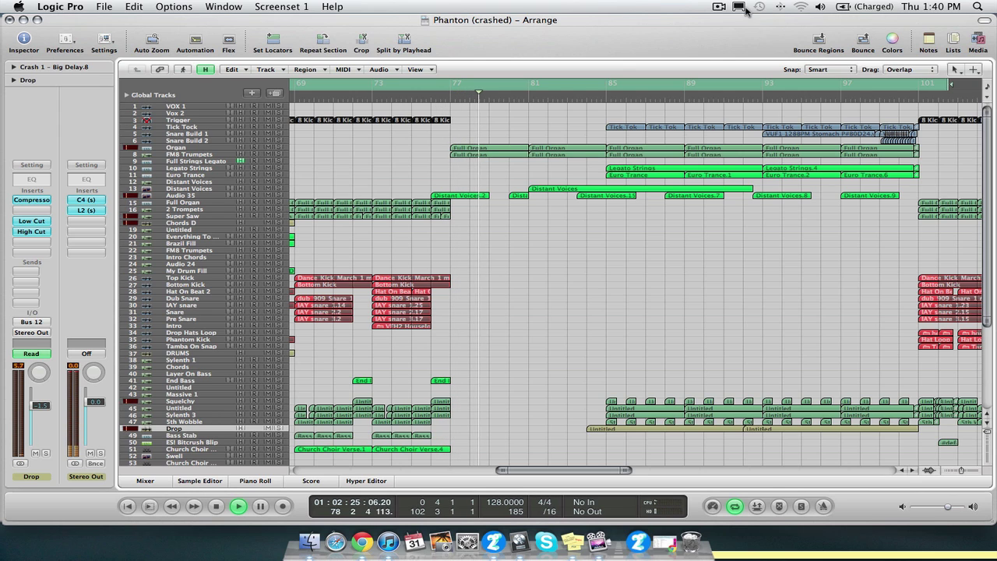
click(718, 7)
click(658, 92)
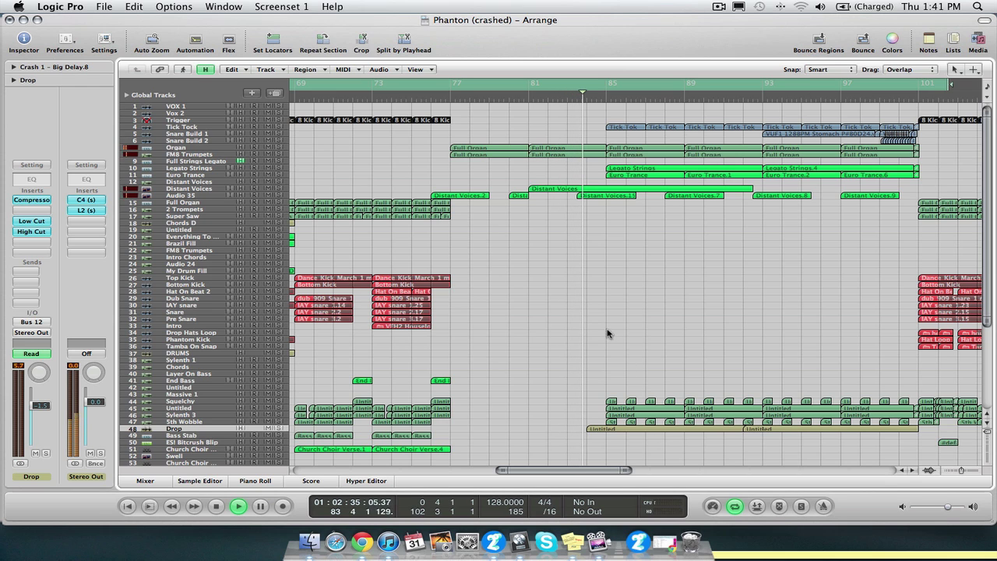
scroll(618, 294, down, 3)
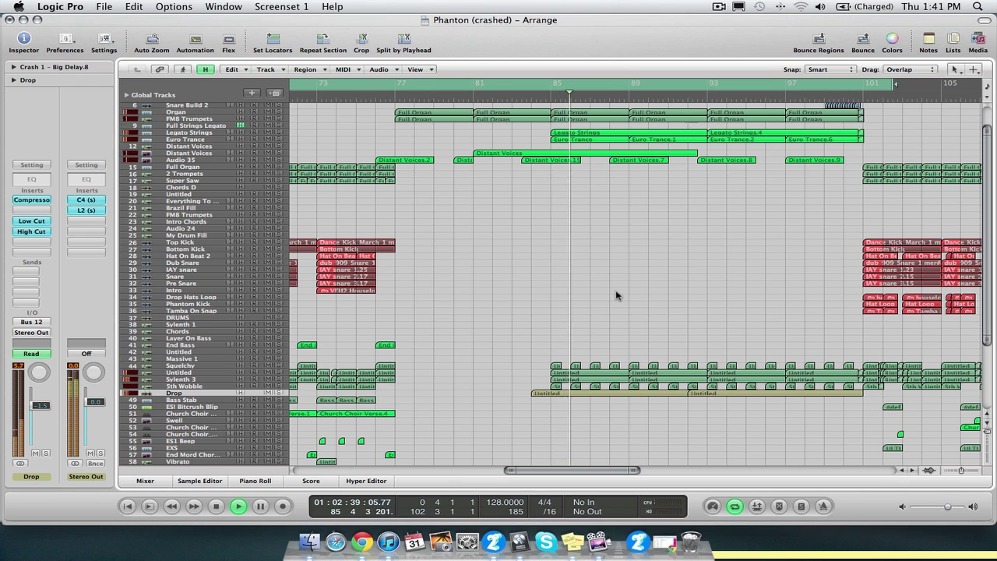
scroll(616, 295, down, 8)
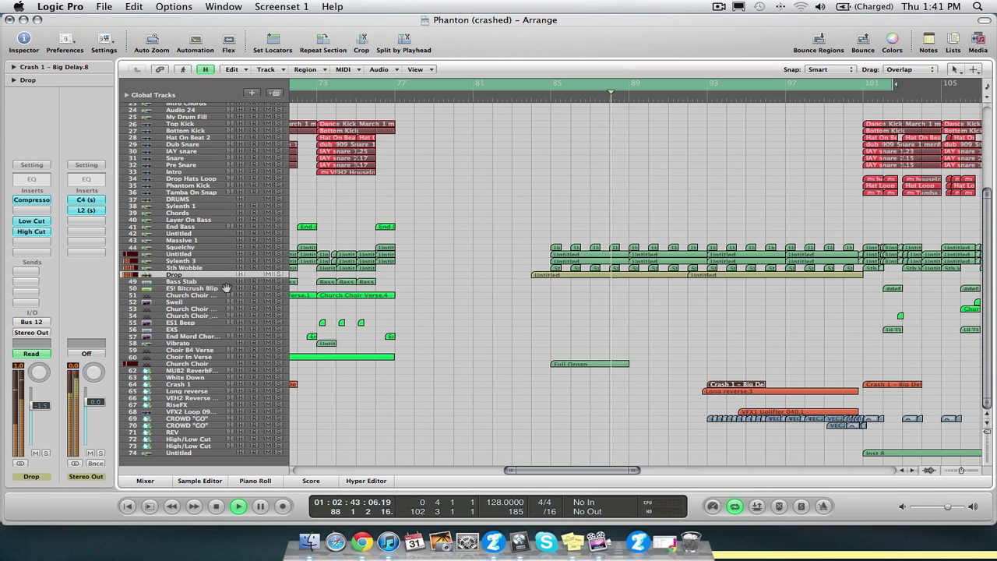
Lower the Drop track's High Cut frequency automation to 120 Hz between bars 89 and 97, and raise the bar 97 point slightly.
key(a)
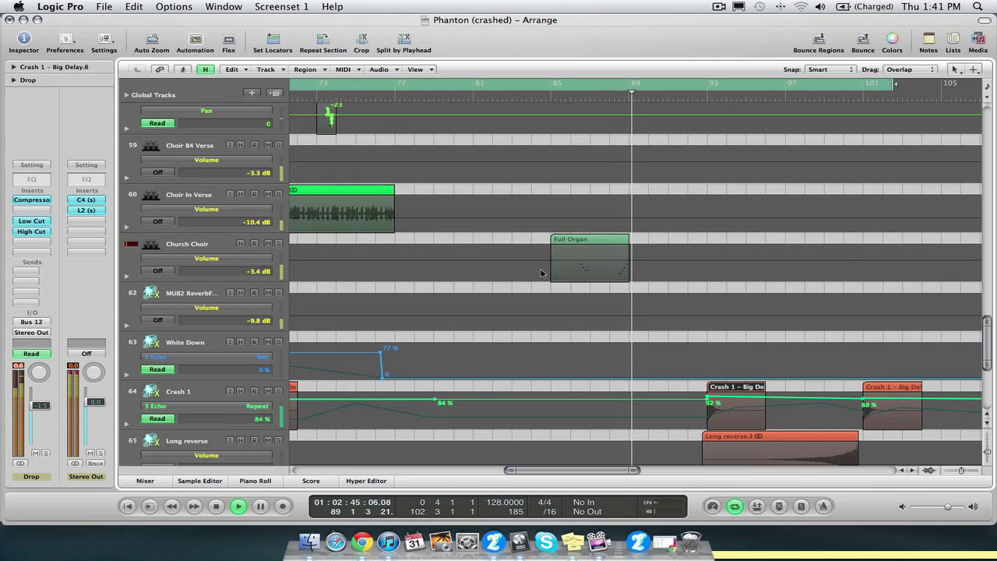
scroll(545, 269, up, 2)
scroll(553, 253, up, 10)
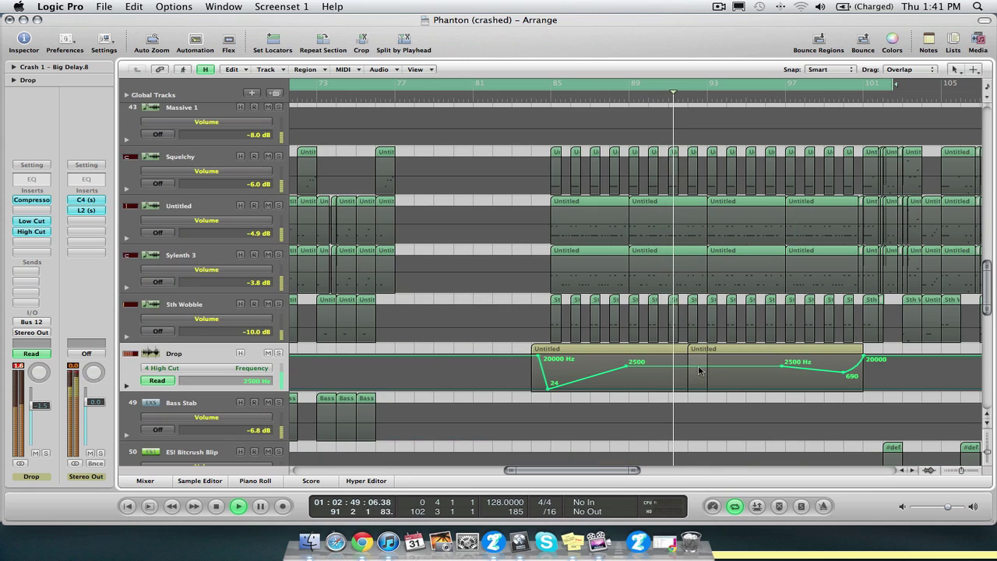
drag(698, 365, 699, 385)
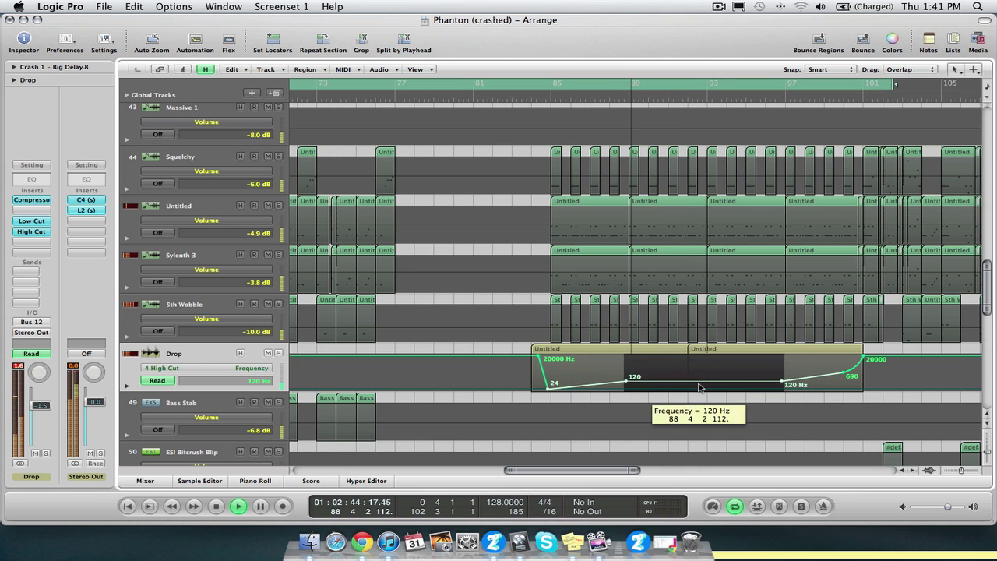
click(782, 382)
drag(782, 382, 783, 380)
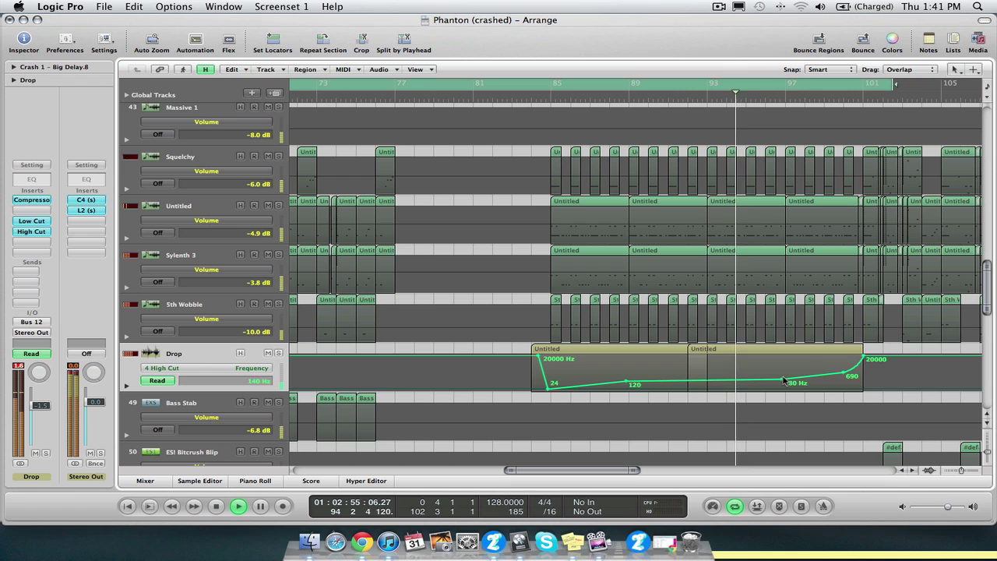
key(ctrl+Up)
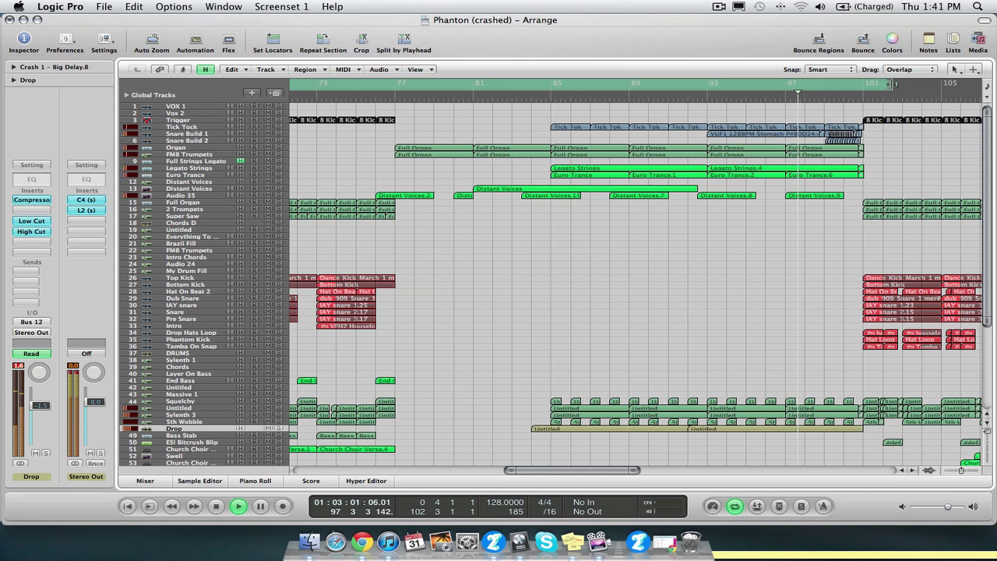
Shorten the cycle range to end at bar 102, listen through the breakdown's end, and return the playhead to the start.
drag(885, 92, 879, 95)
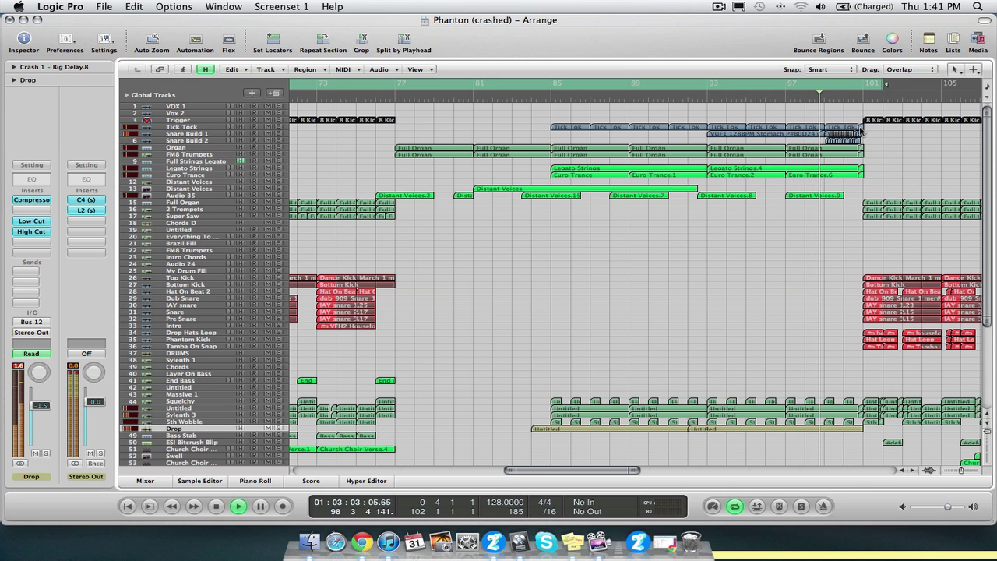
scroll(860, 133, down, 2)
scroll(860, 133, up, 2)
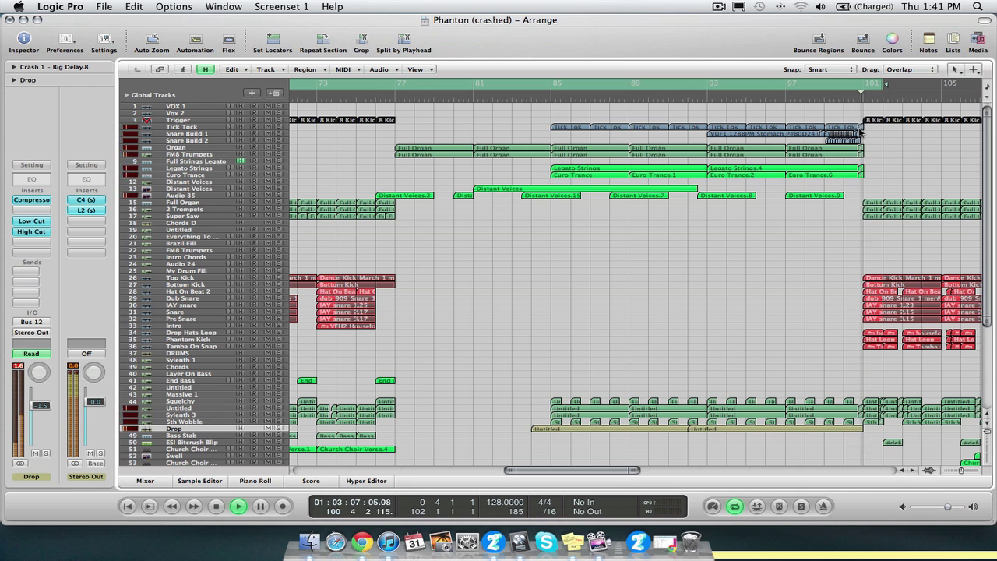
key(space)
key(Return)
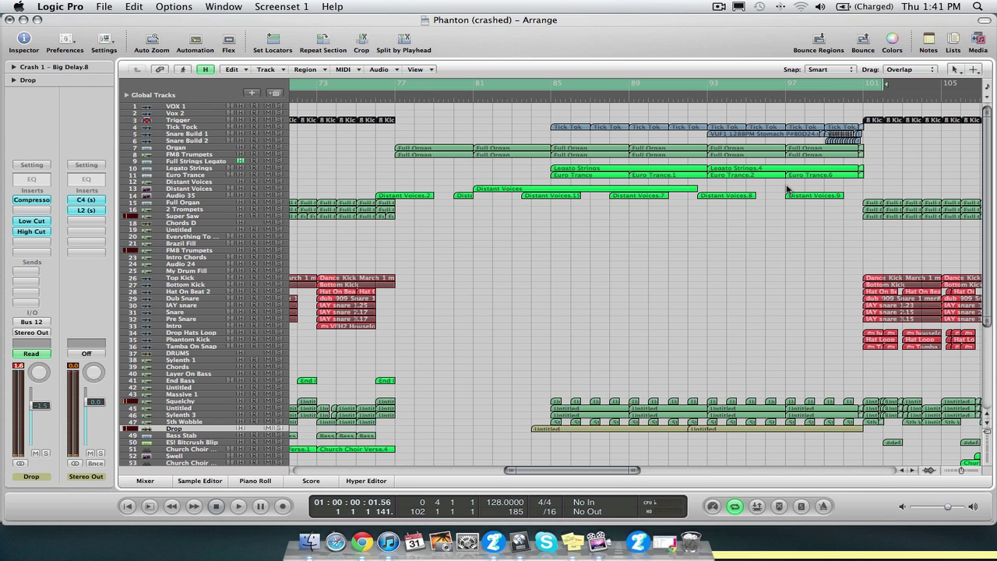
scroll(755, 204, down, 10)
scroll(755, 206, right, 4)
scroll(755, 206, left, 1)
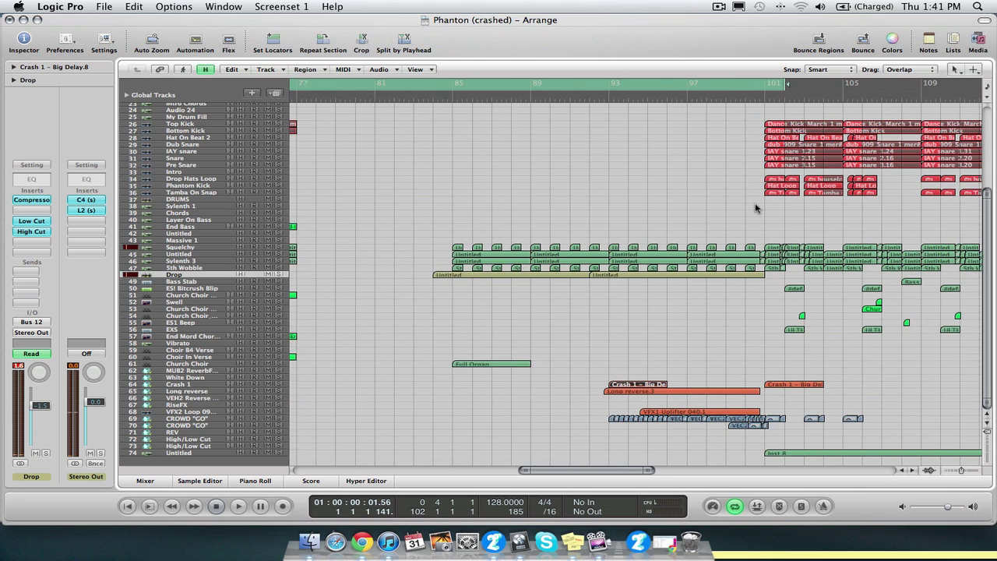
scroll(755, 206, up, 10)
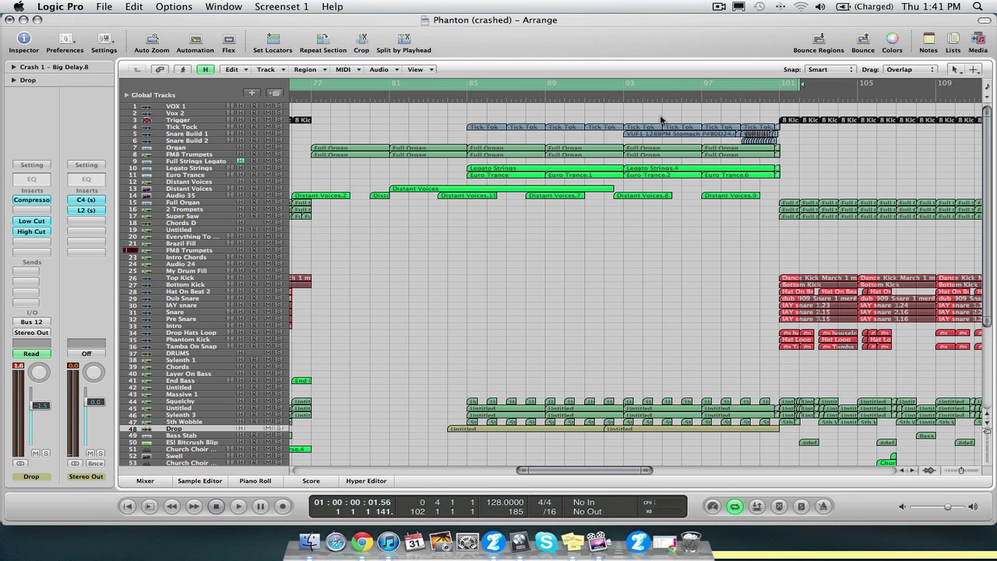
scroll(661, 119, down, 6)
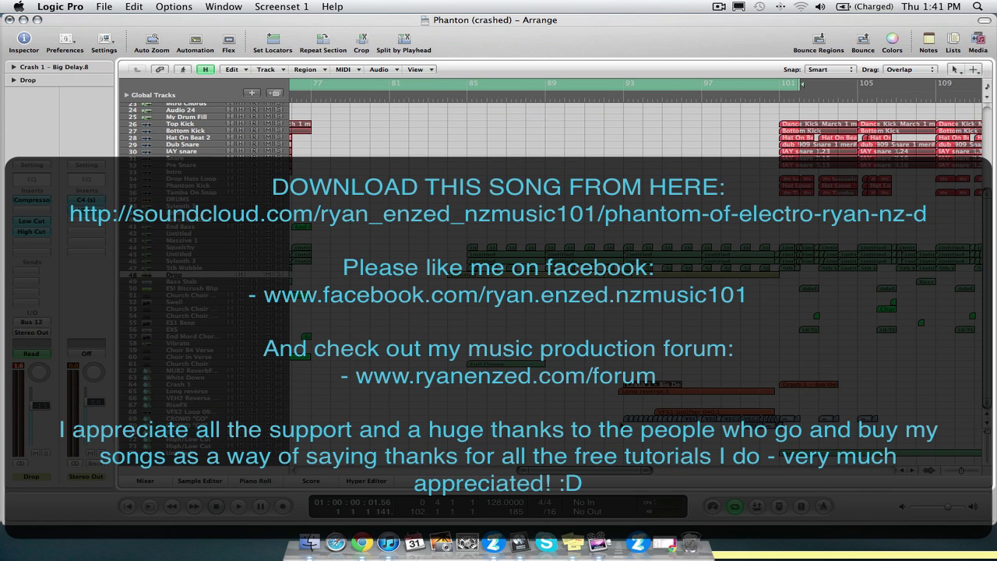
scroll(623, 272, up, 6)
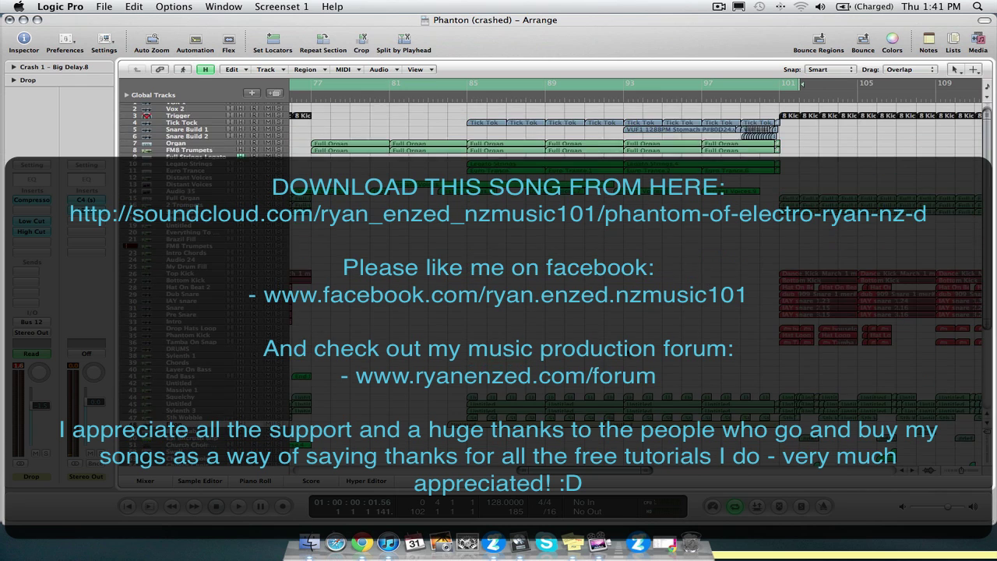